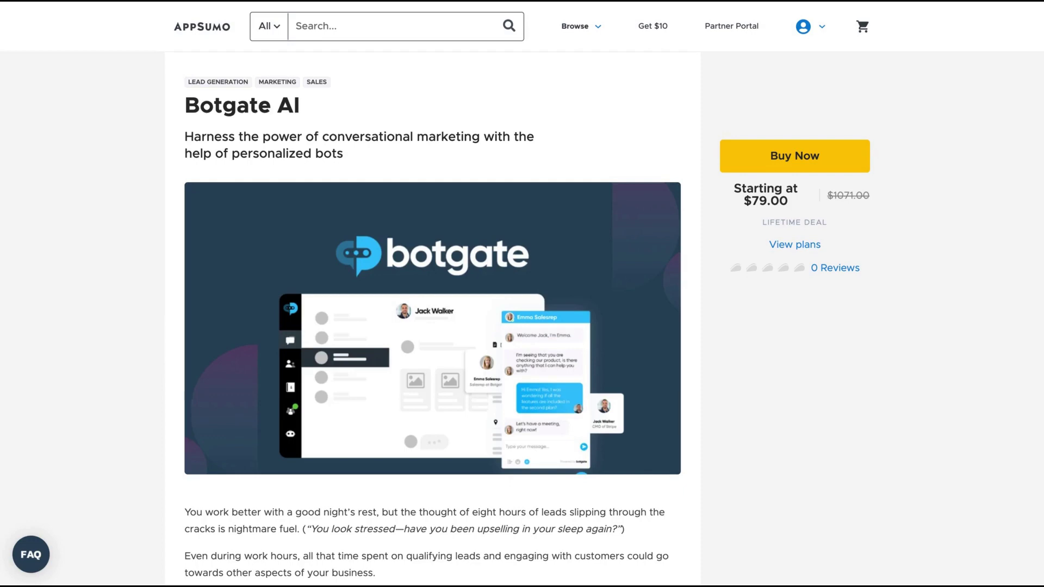
Step: Scroll the Botgate AI deal page past the TL;DR, video and features to the License Tier cards
scroll(653, 325, down, 10)
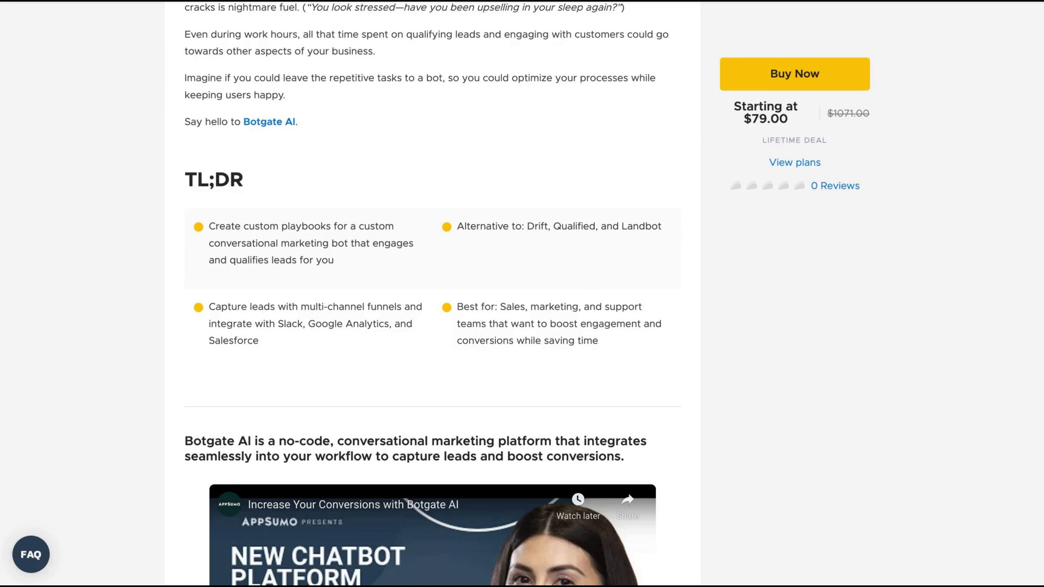
scroll(432, 318, up, 7)
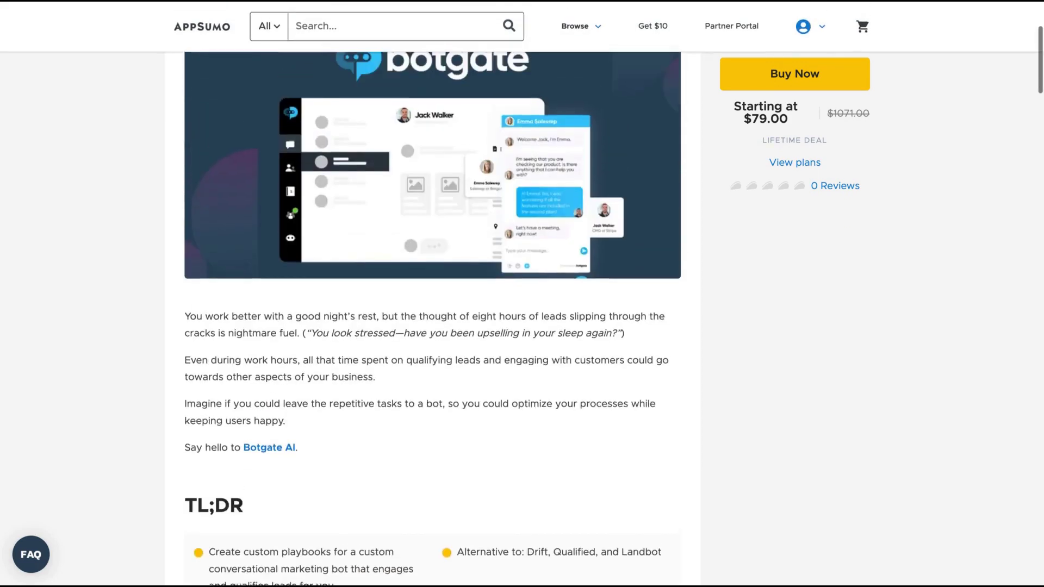
scroll(433, 318, up, 3)
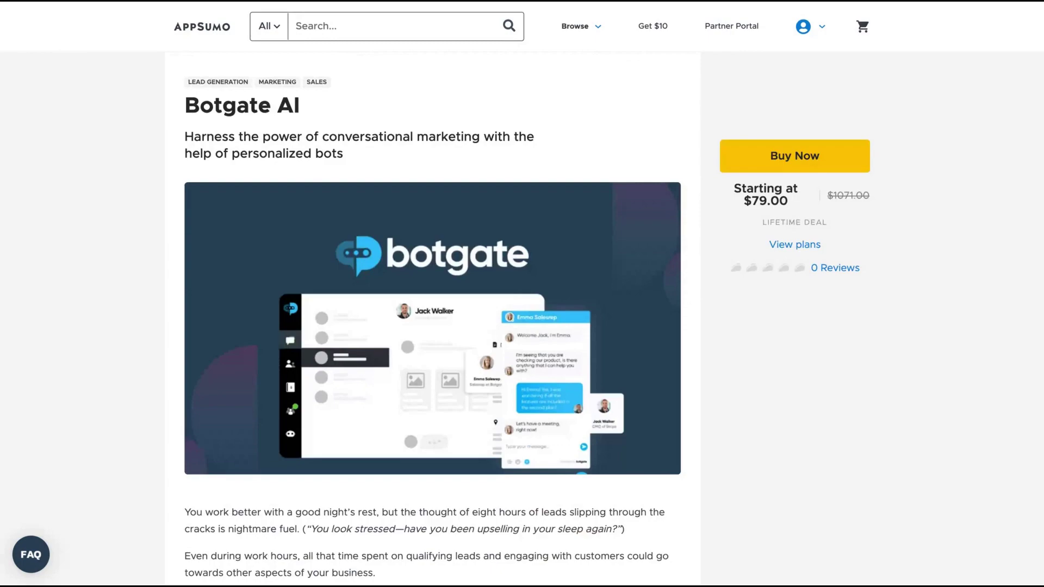
scroll(723, 433, down, 20)
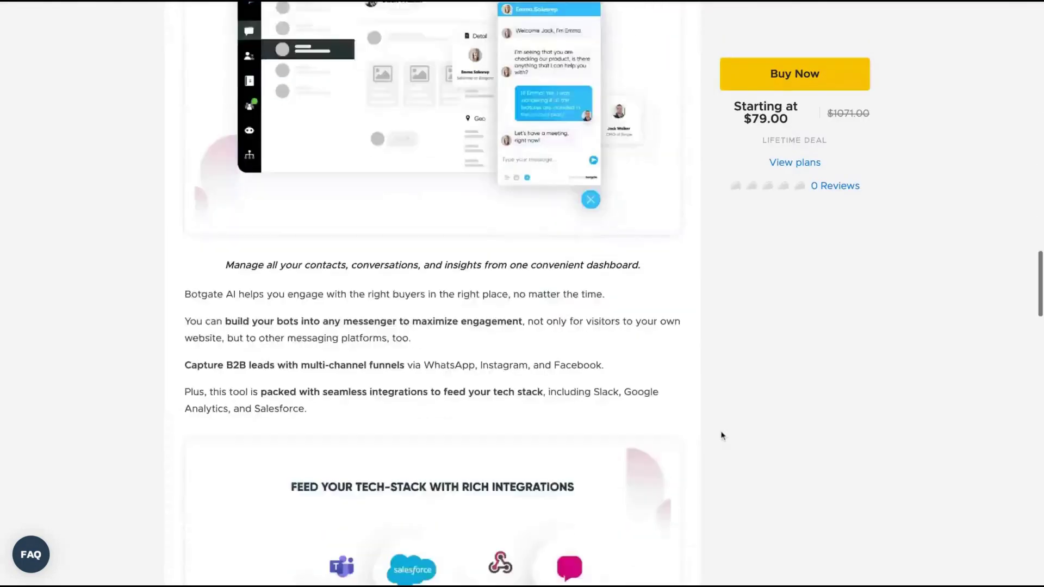
Step: Scroll through the deal's Plans and Features and highlight the Growth Plan wording
scroll(723, 435, up, 8)
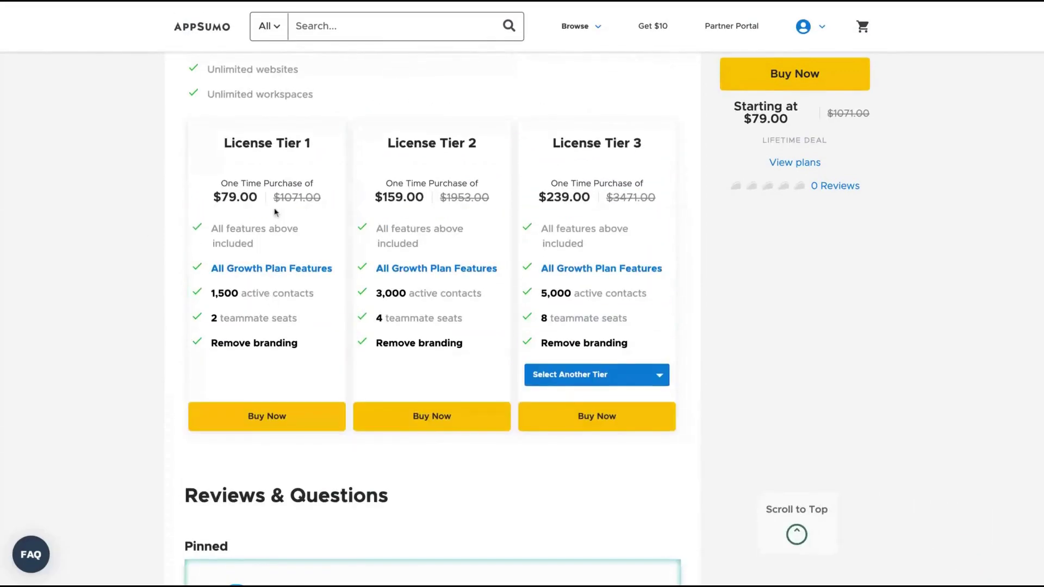
scroll(275, 216, up, 5)
scroll(267, 214, down, 3)
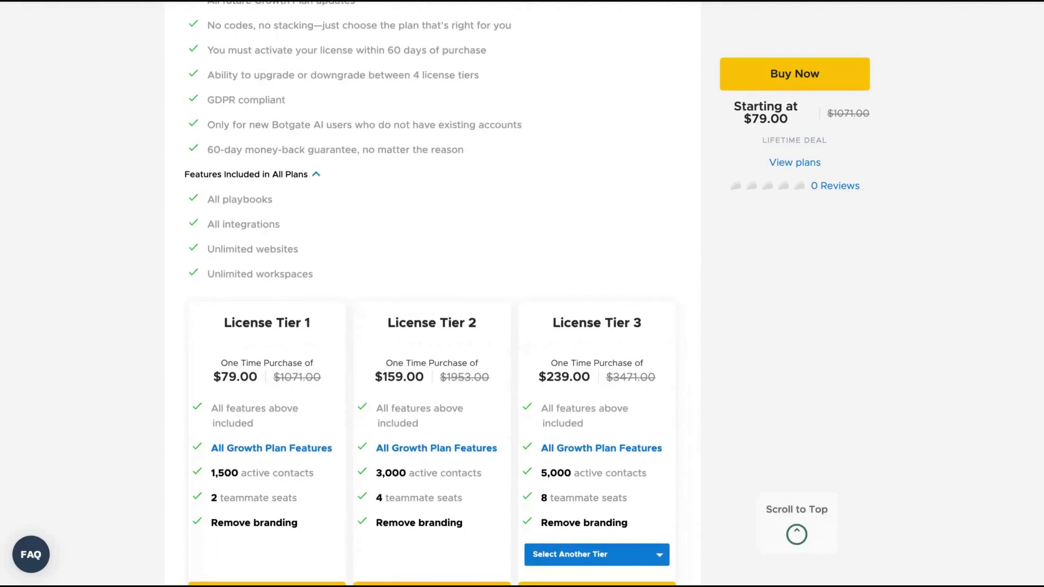
scroll(251, 215, up, 5)
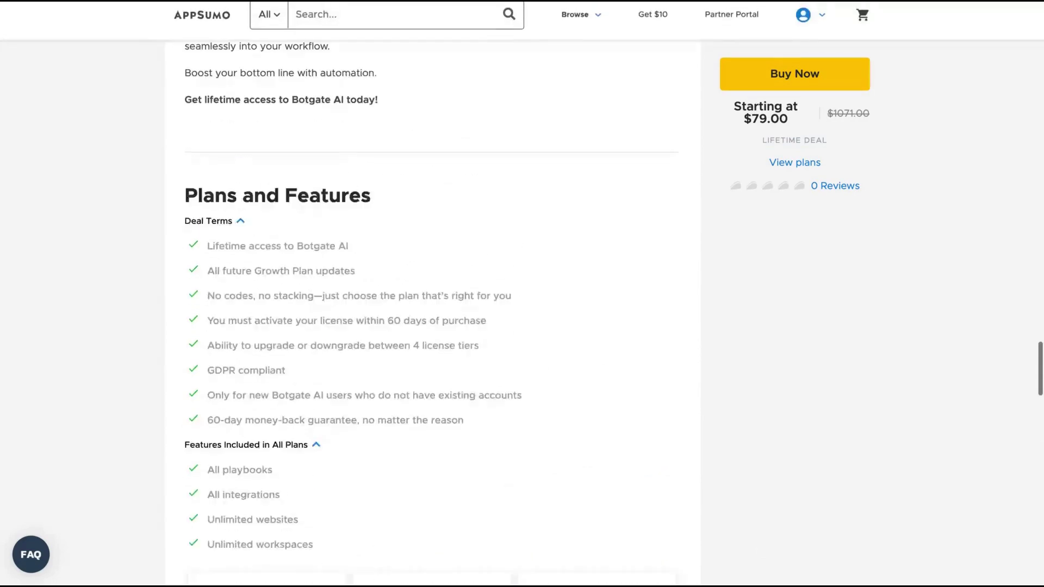
scroll(251, 215, down, 1)
drag(254, 218, 314, 218)
Step: Switch the third pricing card to show License Tier 4
scroll(310, 234, down, 5)
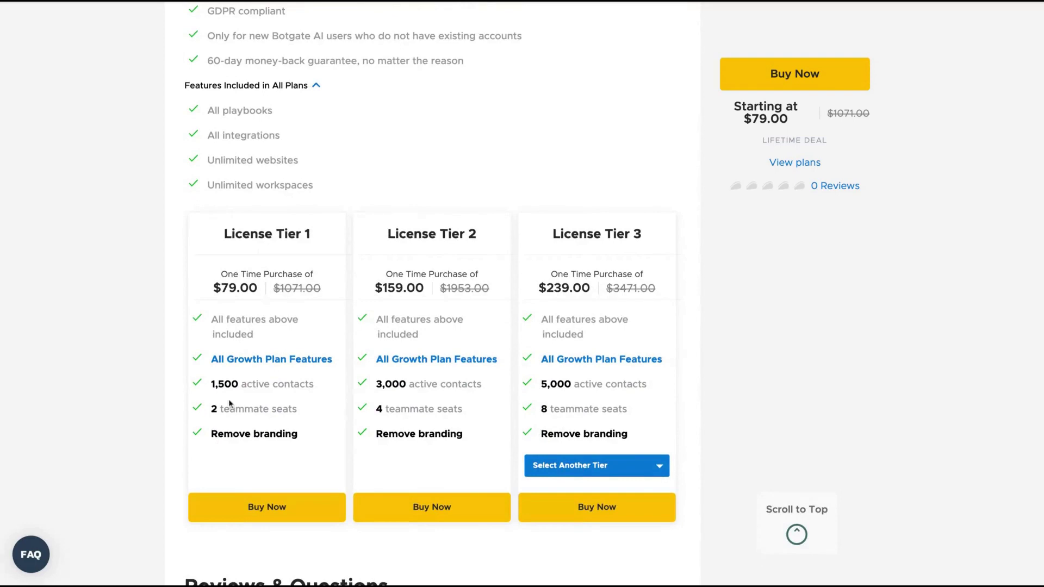
click(553, 464)
click(553, 506)
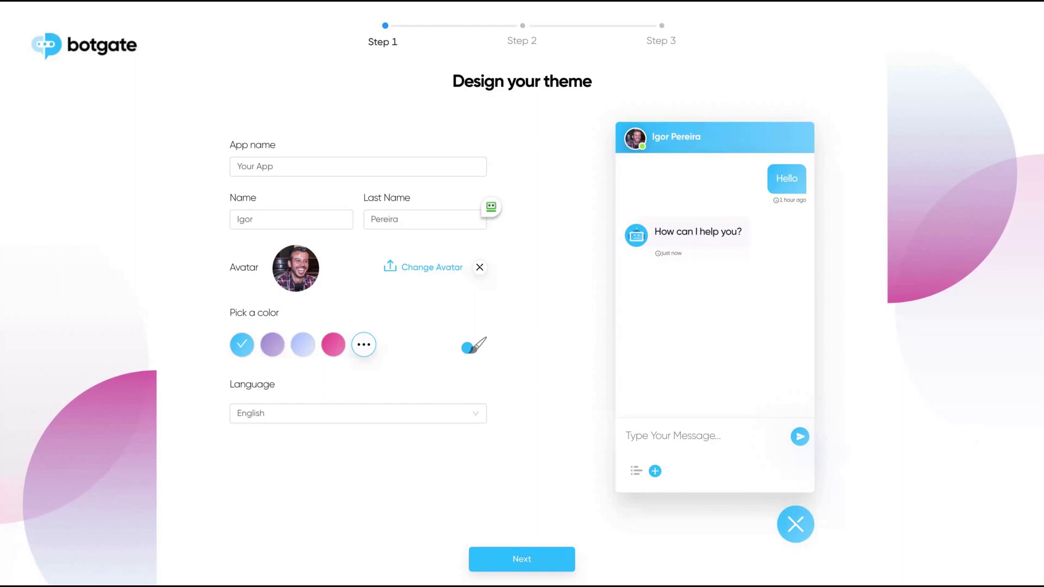
Step: Replace the app name with AppSumo and review the first and last name fields
click(275, 167)
key(ctrl+a)
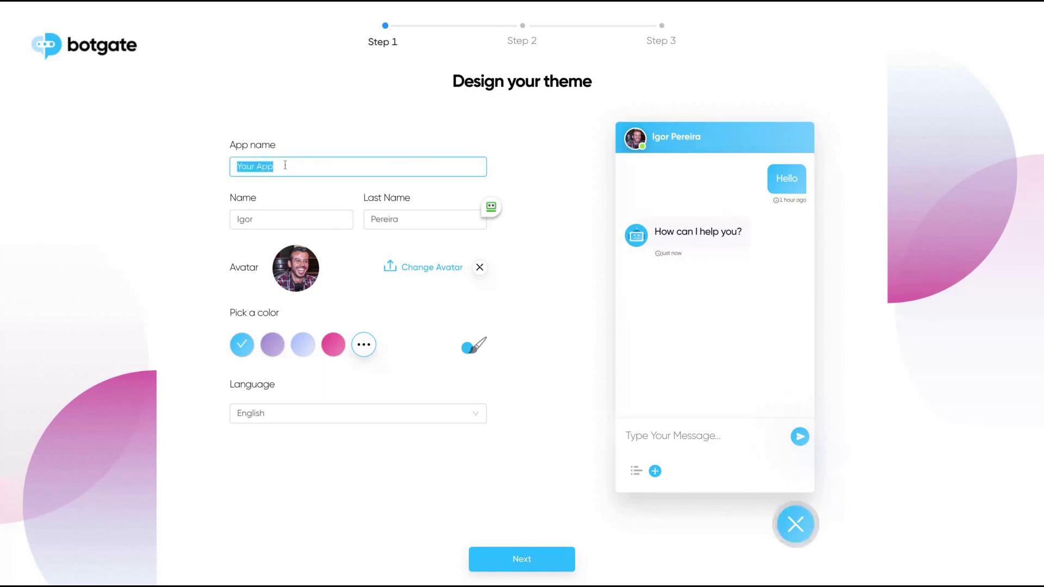
text(AppSumo)
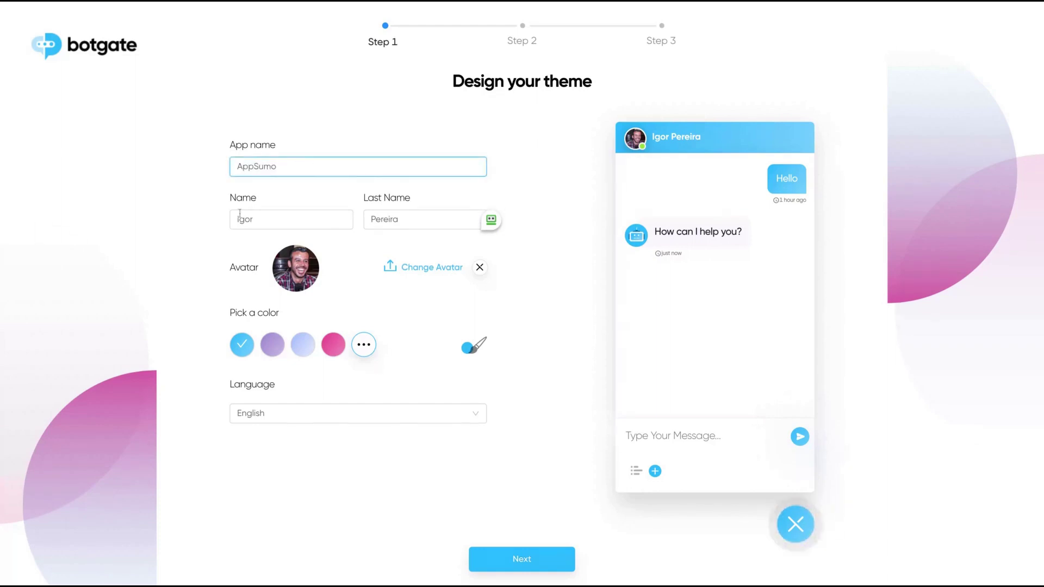
click(285, 220)
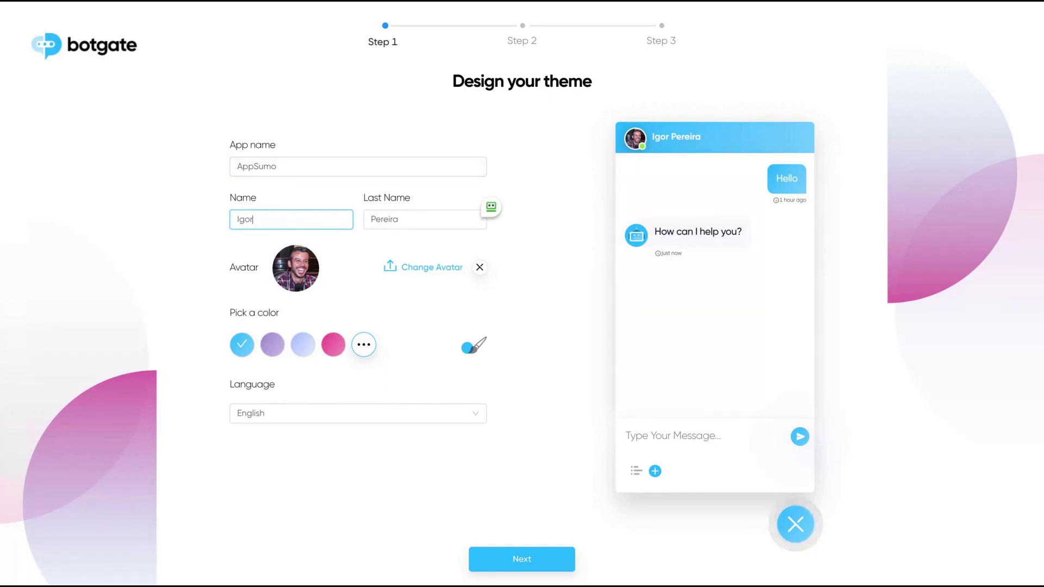
click(430, 220)
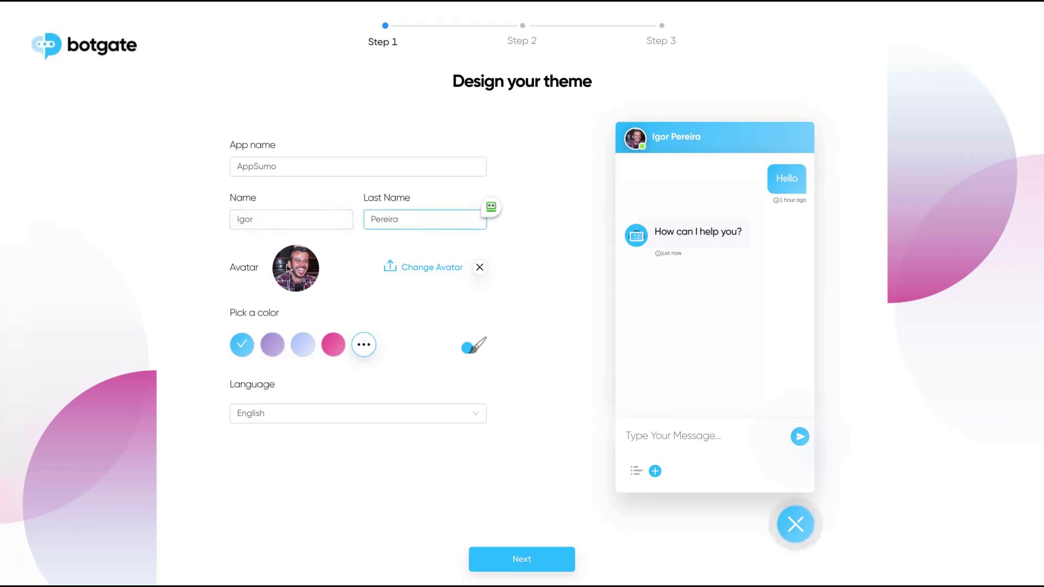
click(411, 272)
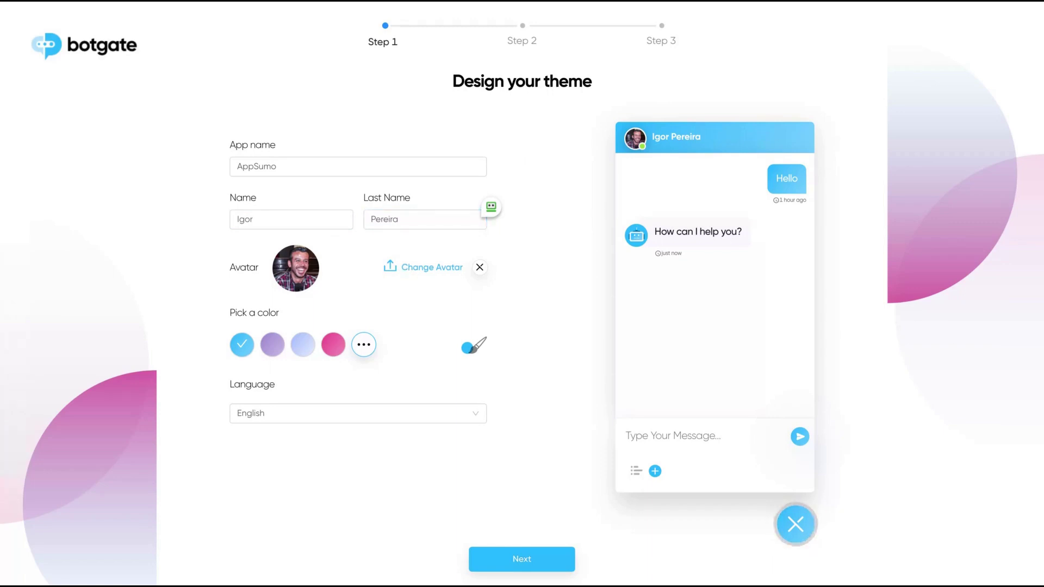
Step: Try purple, pink and custom colours, then settle on a dark blue chat theme
click(271, 346)
click(333, 344)
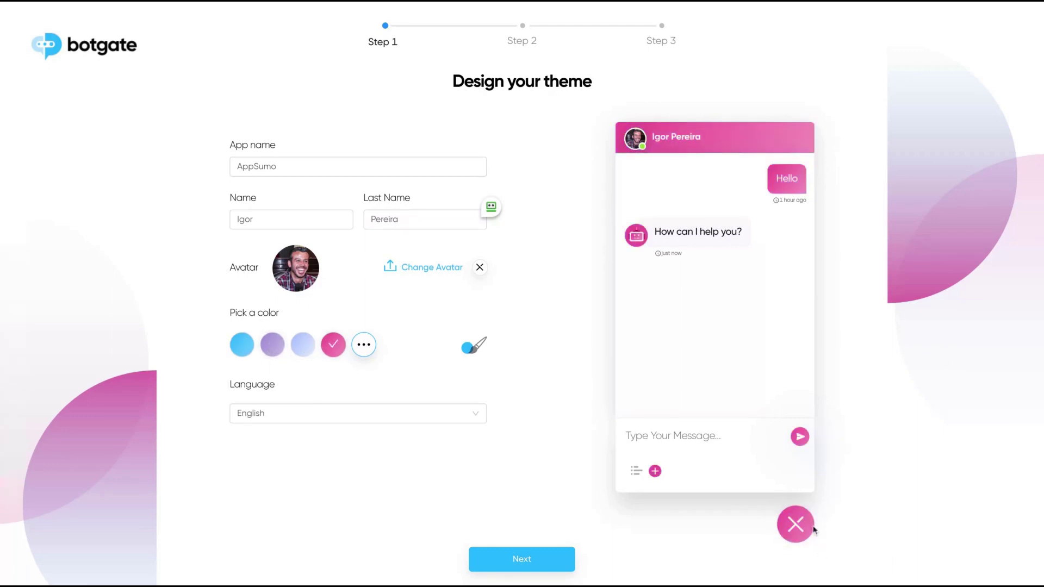
click(364, 344)
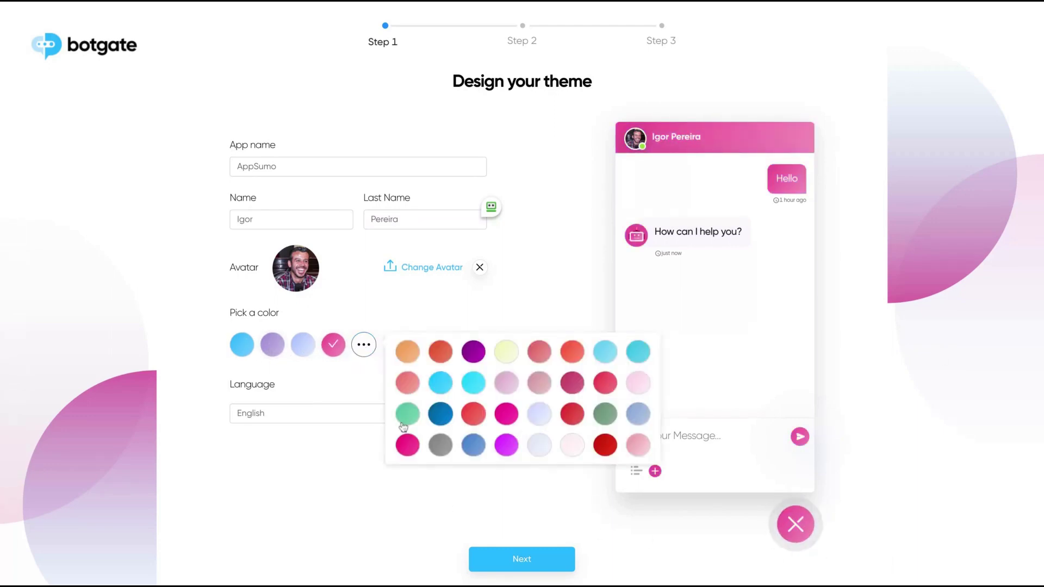
click(339, 390)
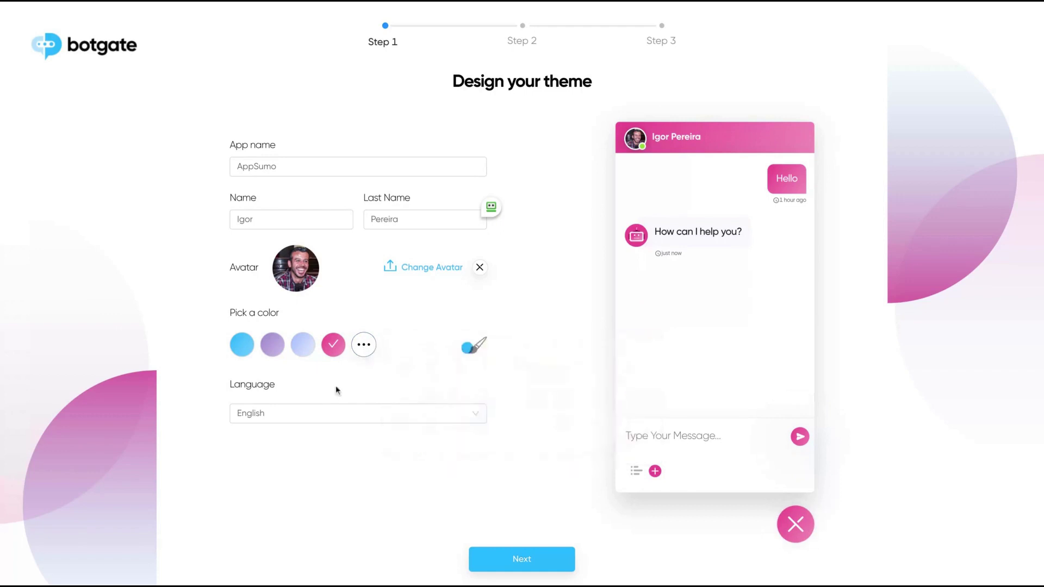
click(471, 347)
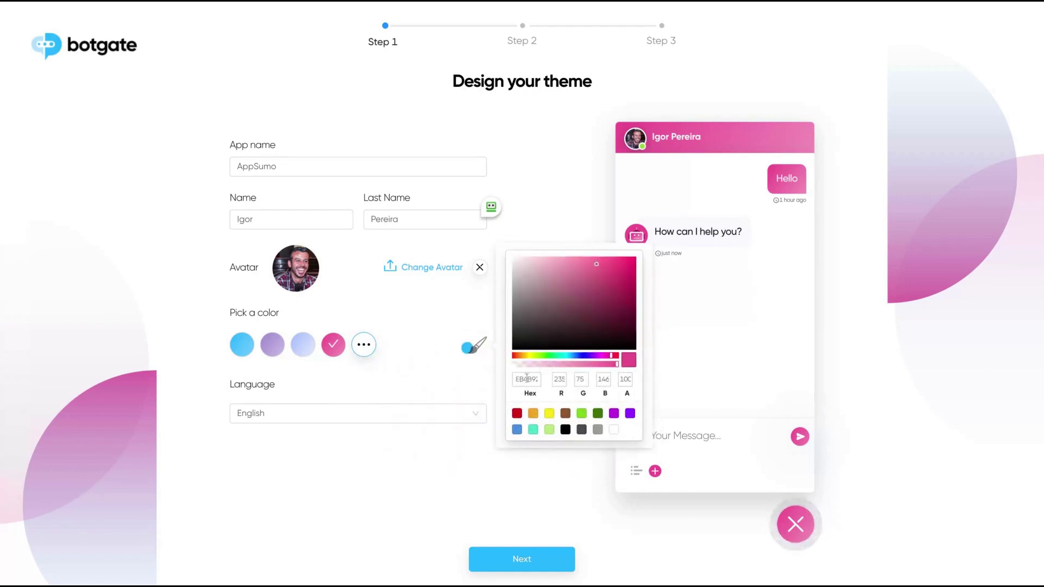
click(363, 345)
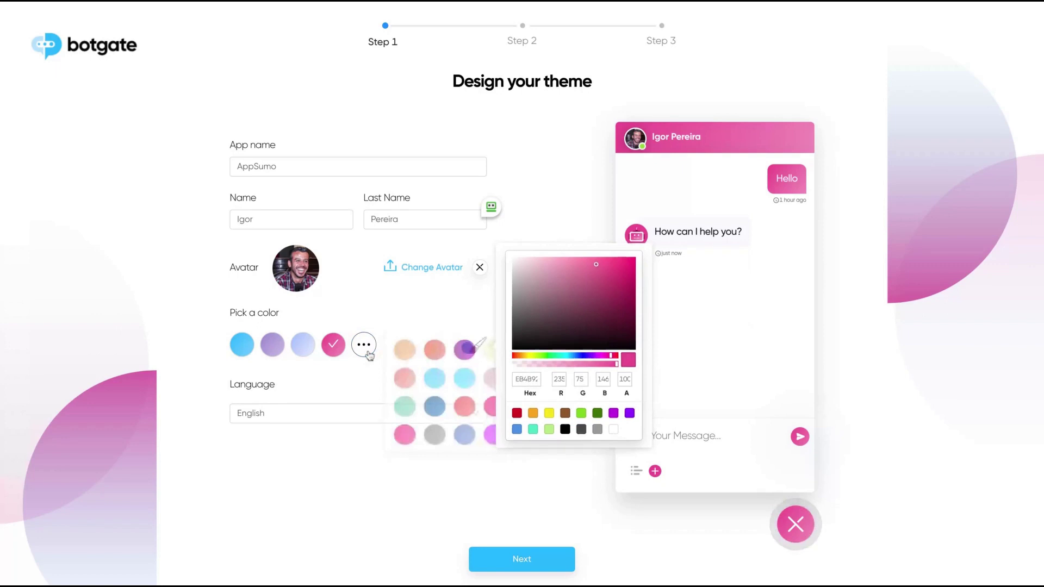
click(440, 415)
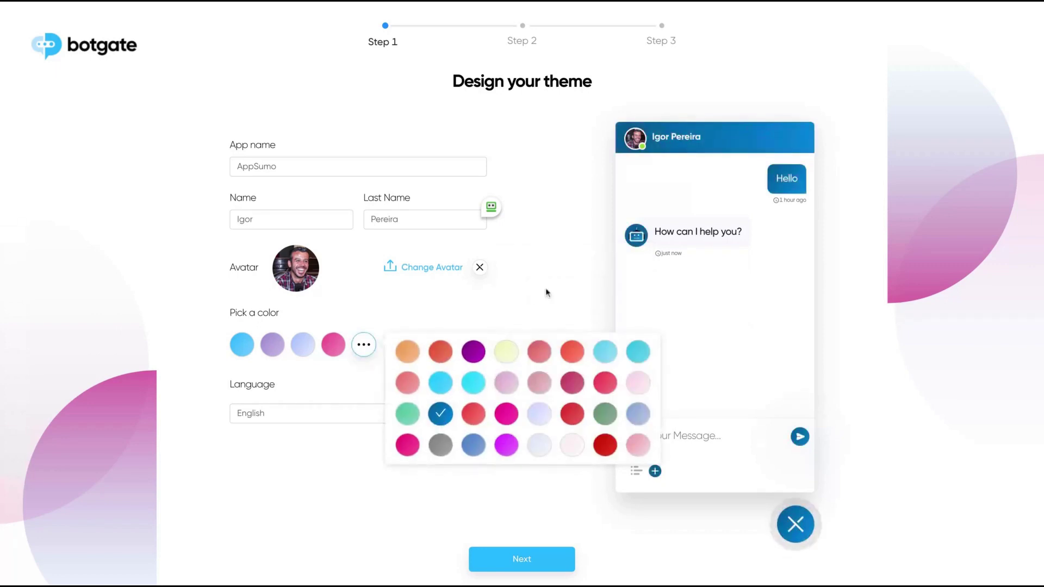
click(541, 303)
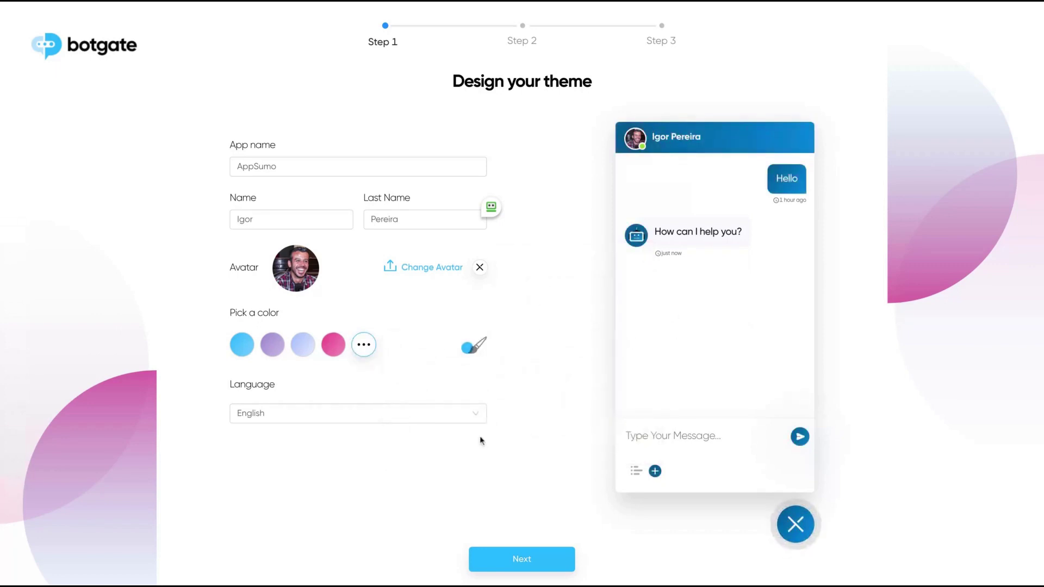
Step: Set the chat language to English after trying Turkish, and continue to Account Information
click(357, 415)
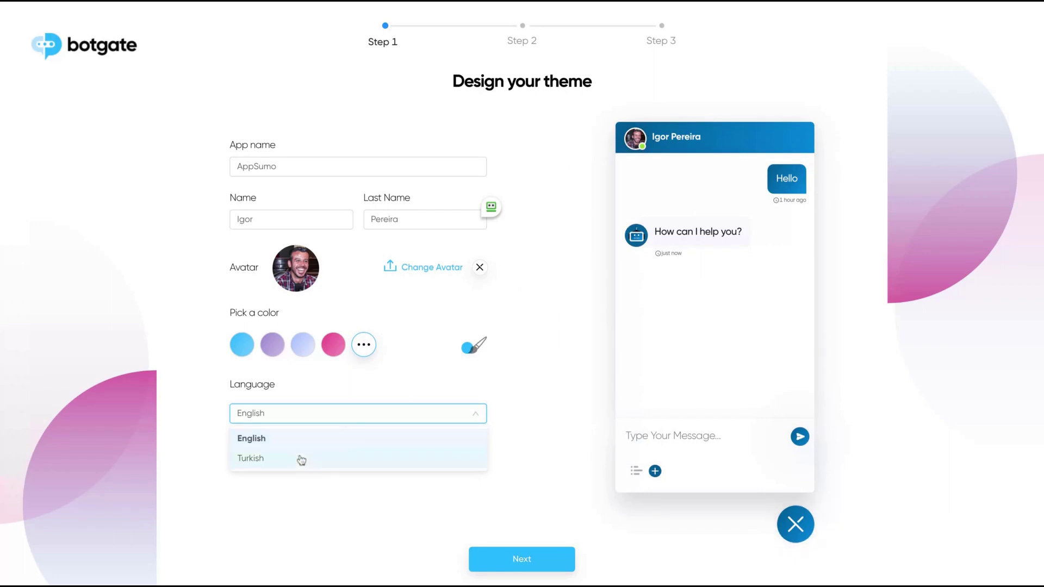
click(302, 458)
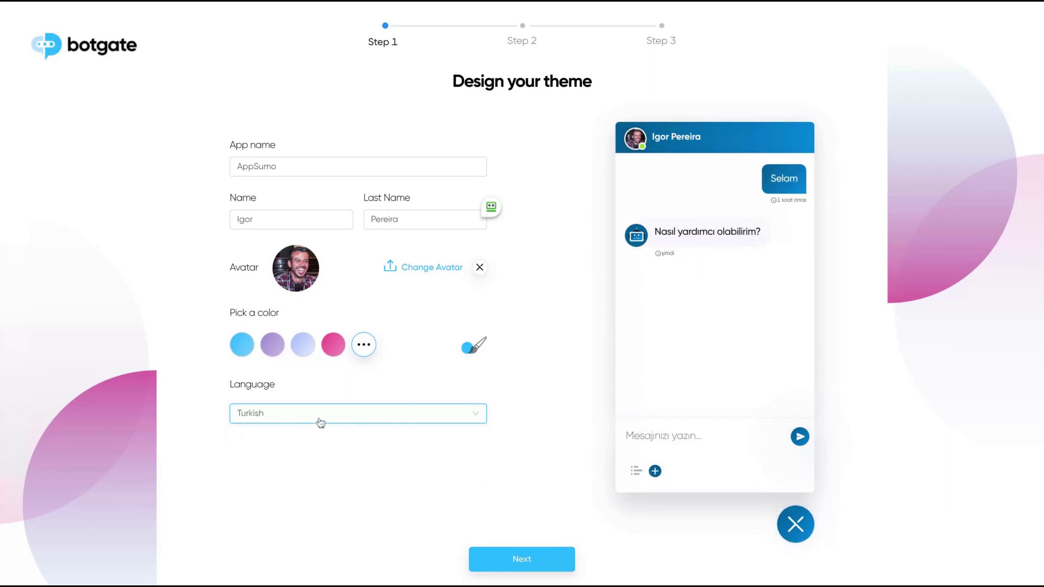
click(315, 424)
click(297, 444)
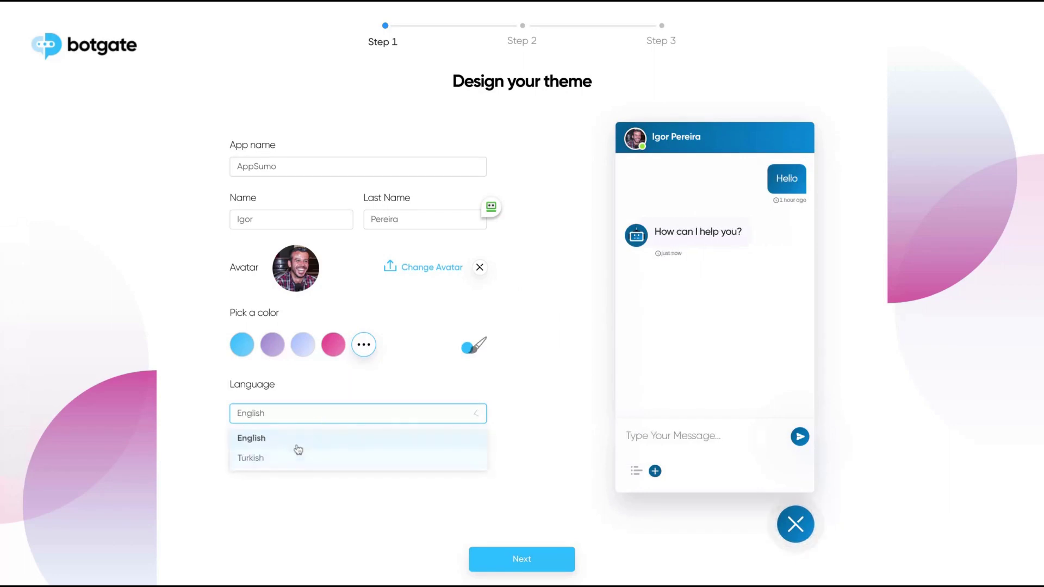
click(524, 564)
click(442, 218)
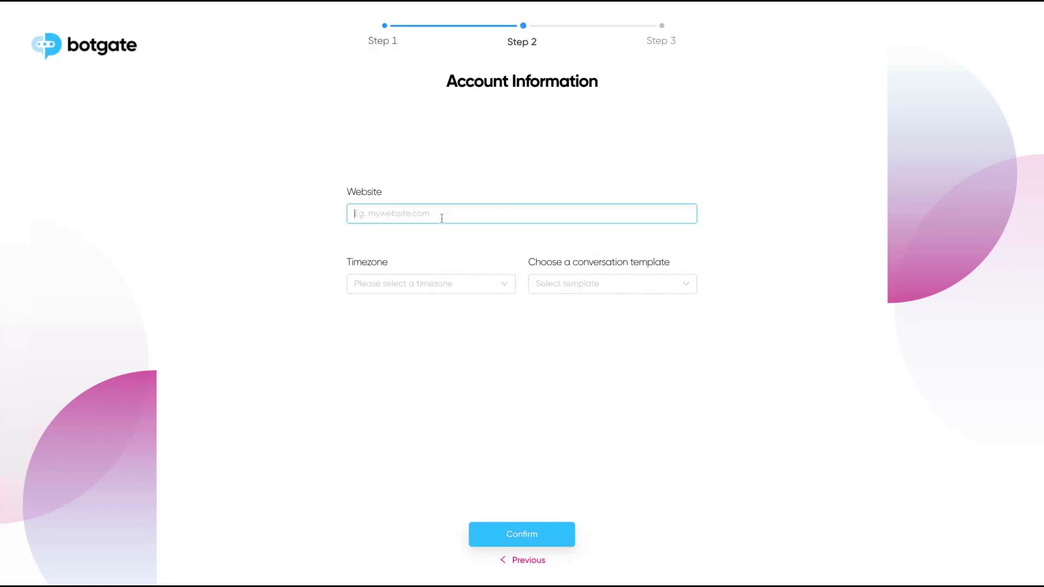
Step: Enter techtrendszone.com as the website address, replacing the mistyped text
text(direitonovo.)
key(ctrl+a)
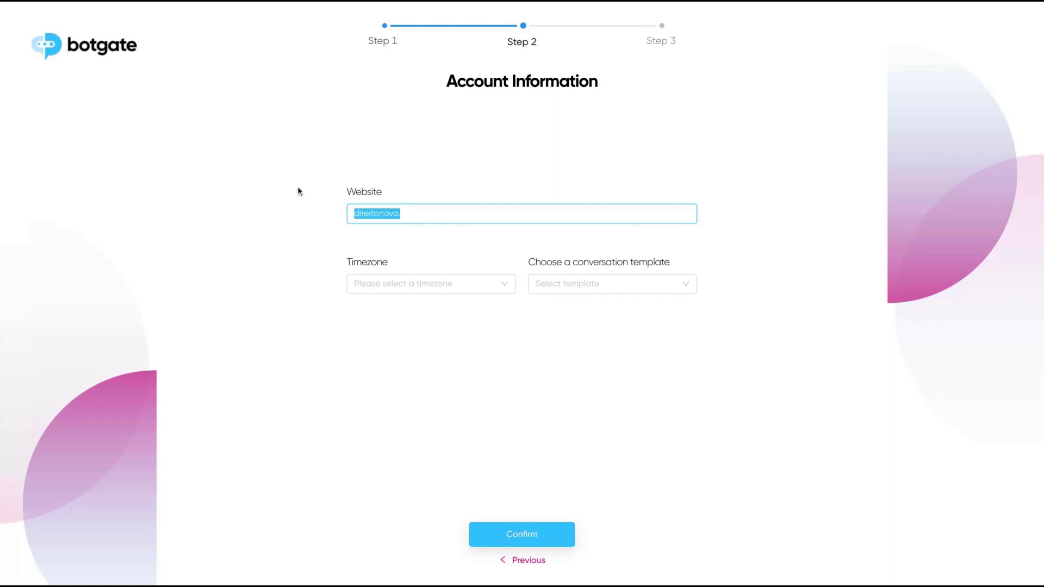
text(techtrendszone.com)
Step: Pick the (UTC-07:00) Arizona timezone and the Get more leads template, then confirm
click(387, 283)
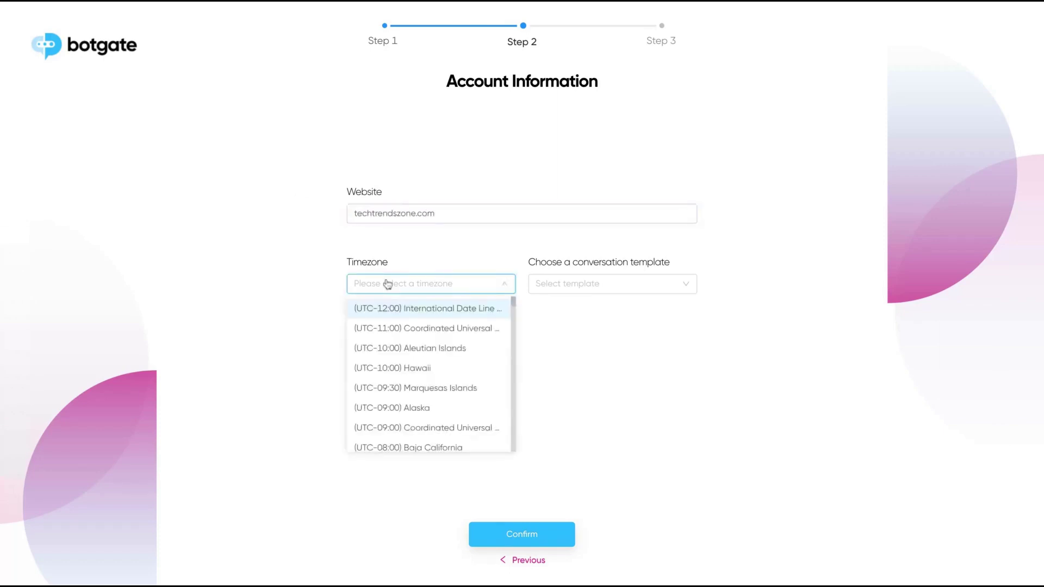
scroll(397, 390, down, 3)
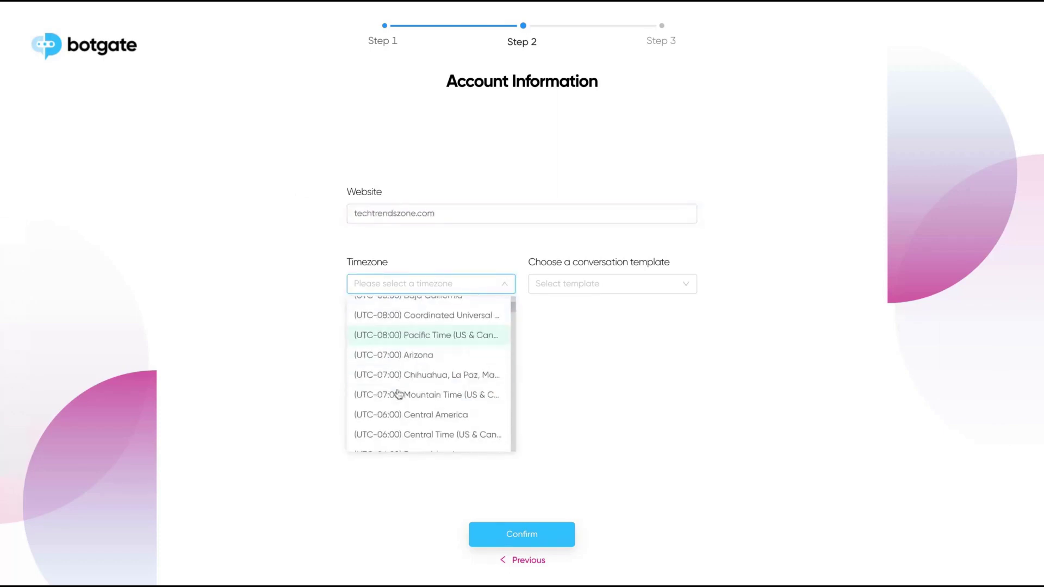
click(400, 351)
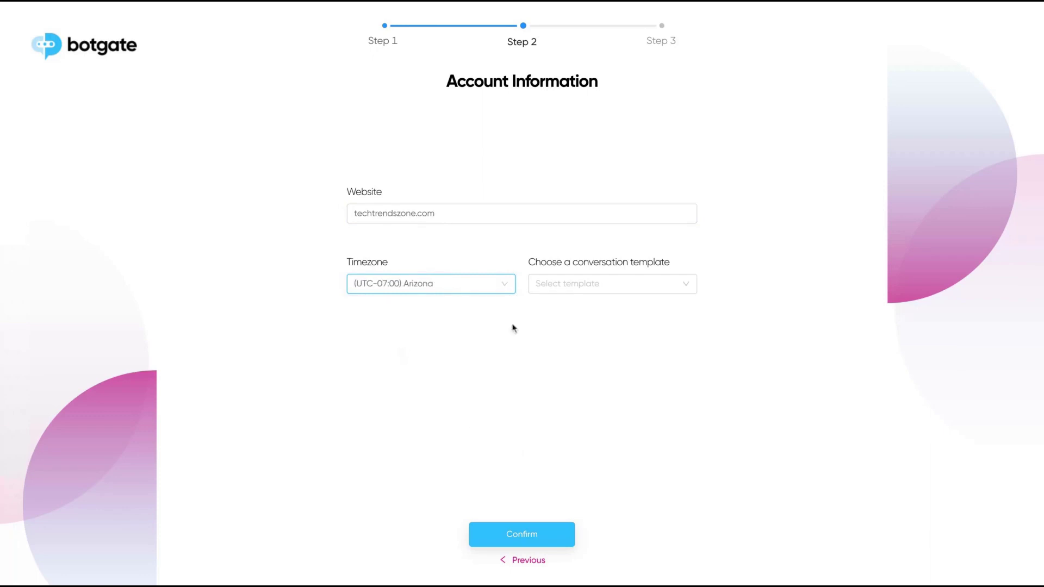
click(577, 287)
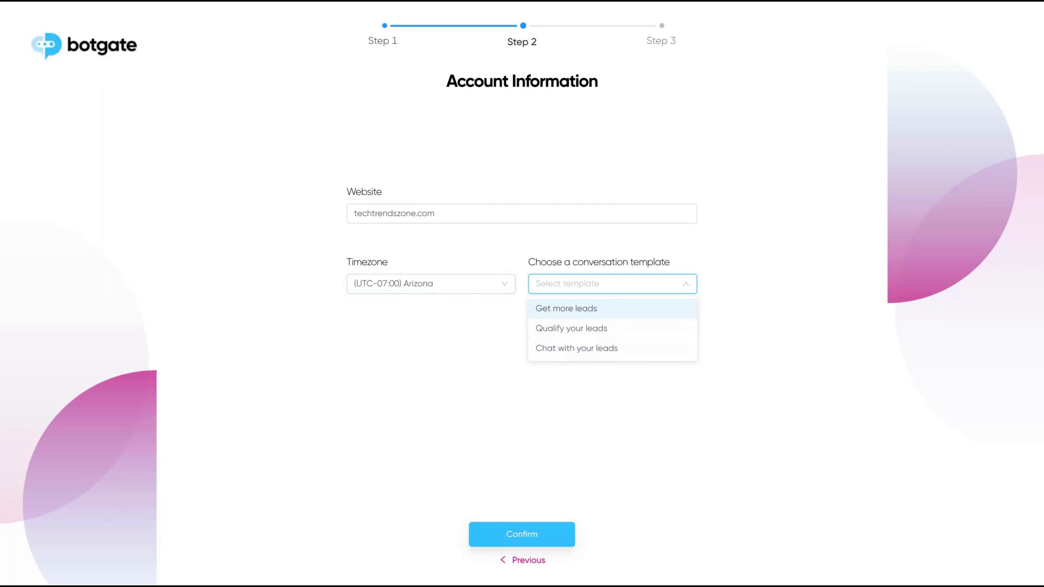
click(566, 309)
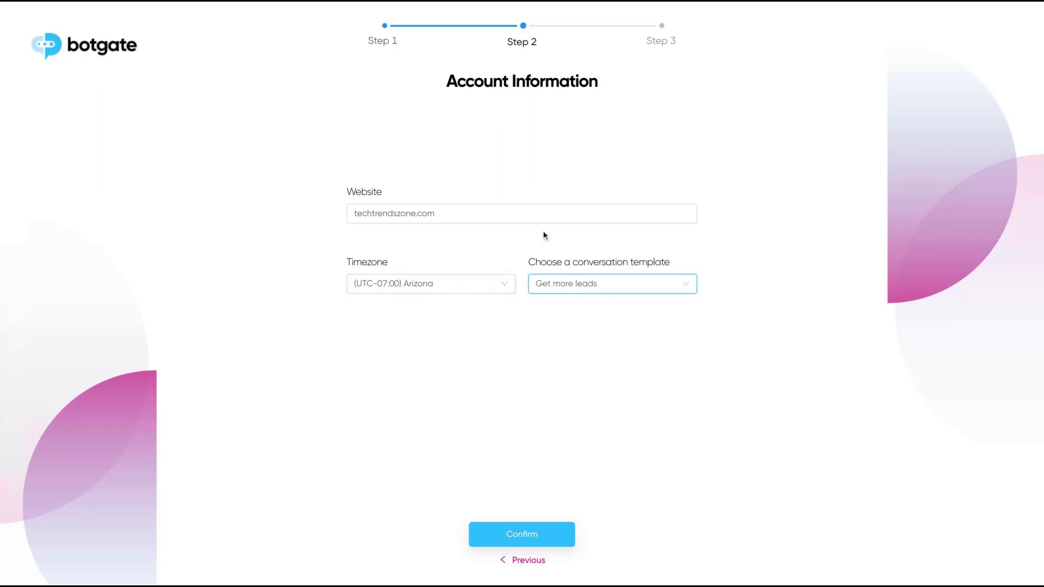
click(522, 536)
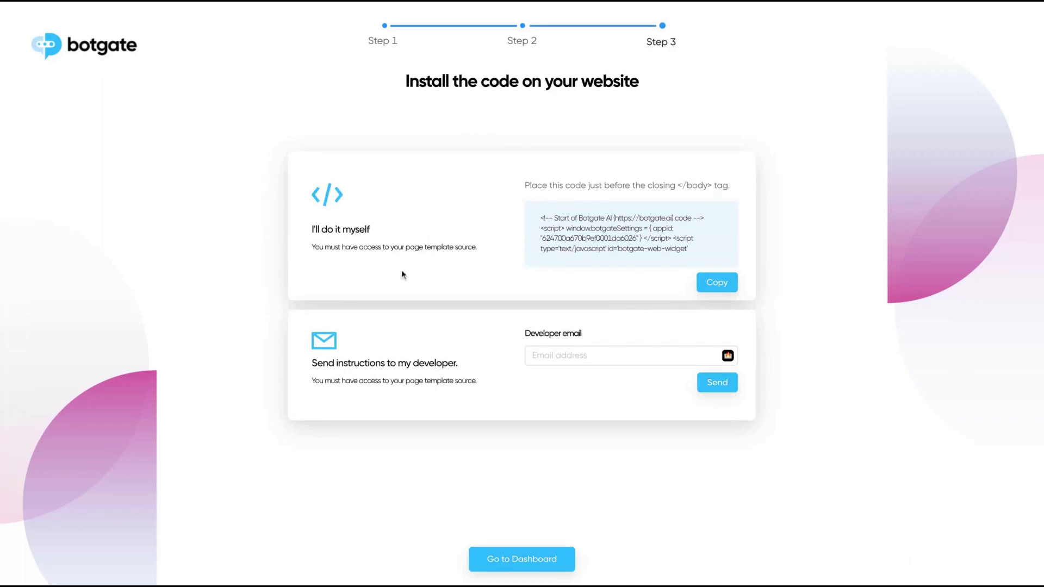
drag(690, 249, 544, 214)
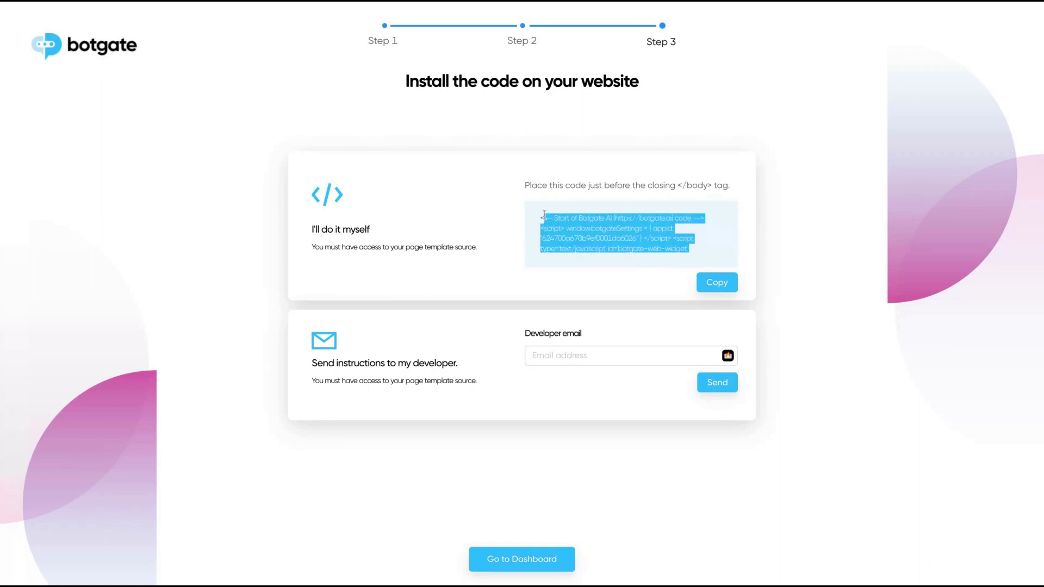
click(544, 215)
triple_click(702, 251)
click(622, 220)
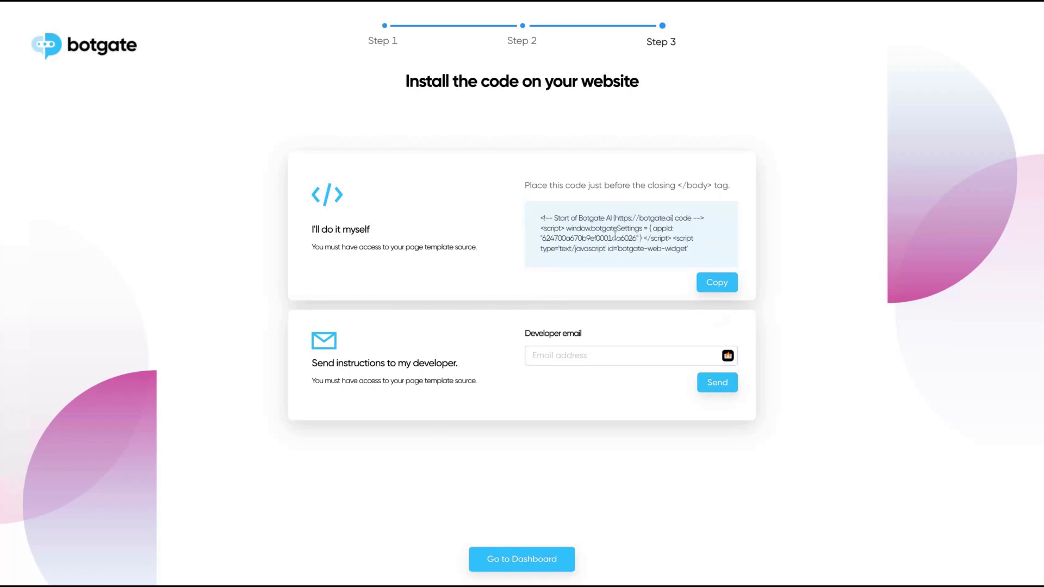
Step: Go to the dashboard, check the empty contacts list and its filters, then open the Bots page
click(535, 565)
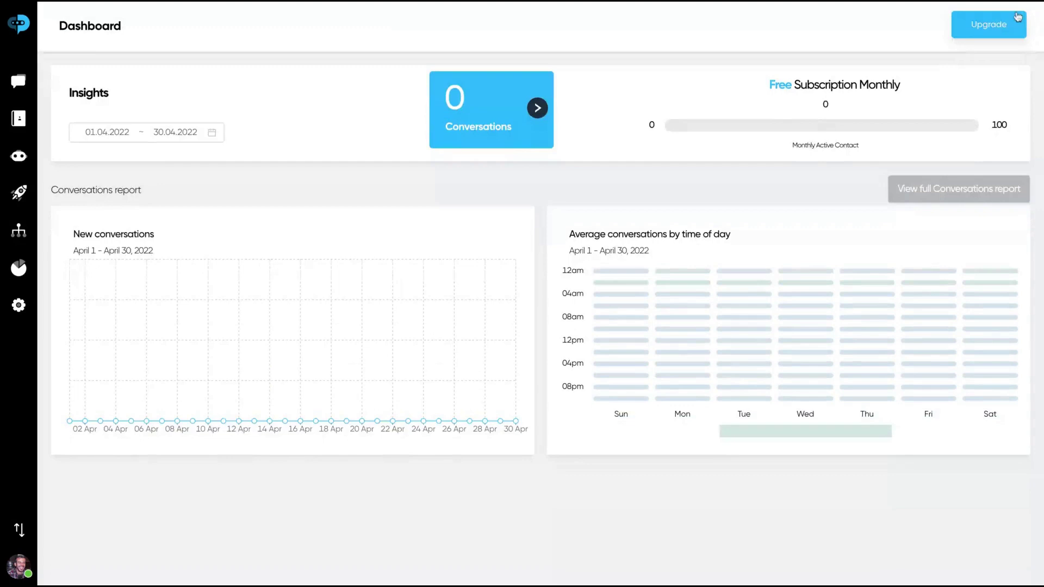
click(18, 82)
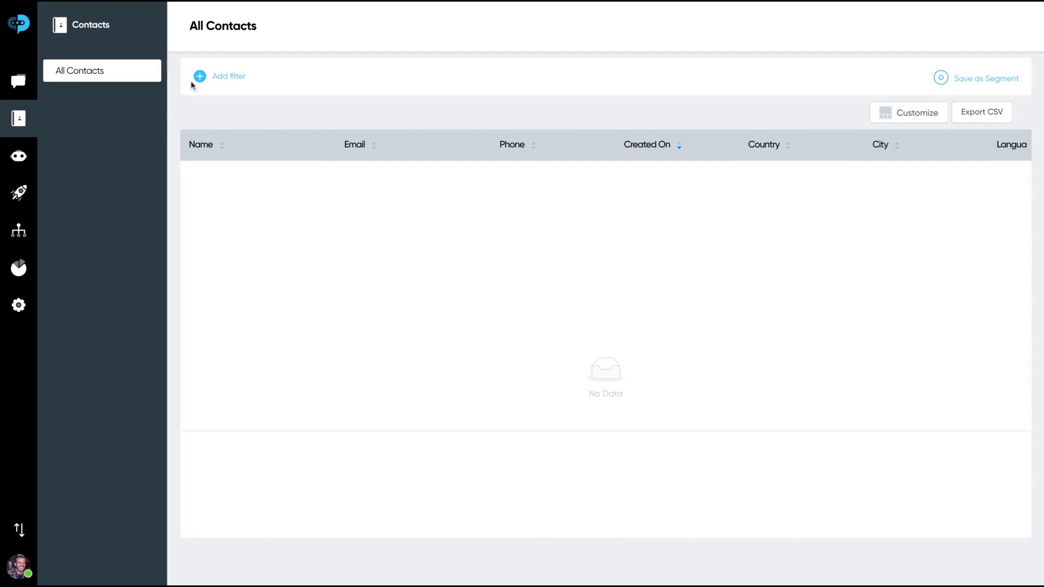
click(211, 79)
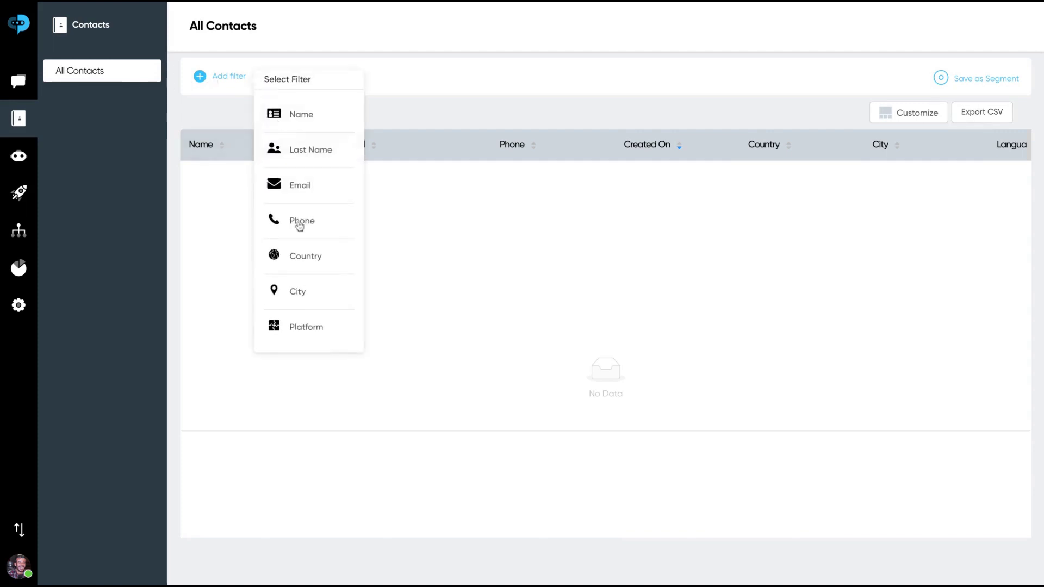
click(549, 238)
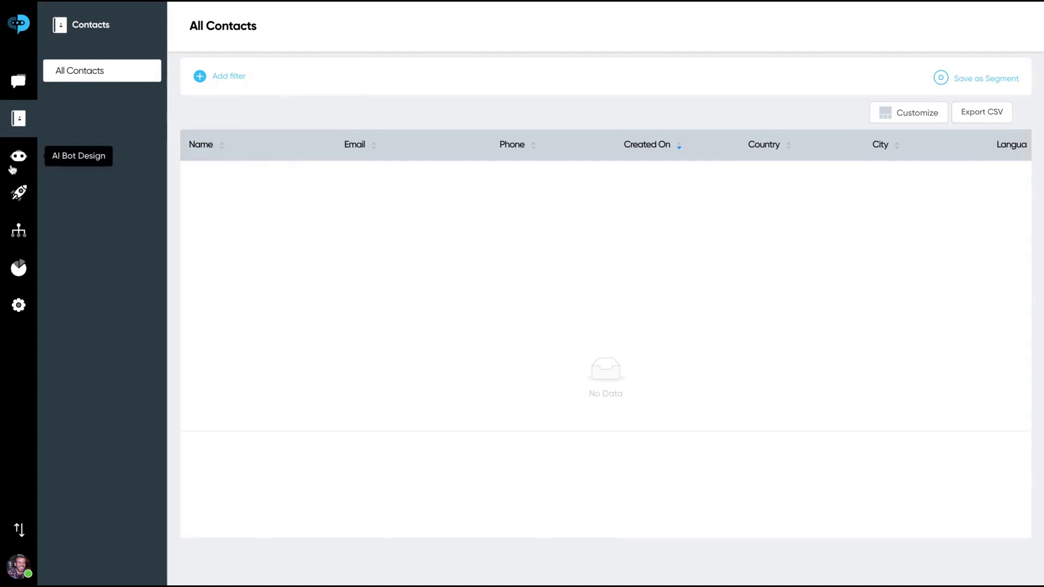
click(19, 156)
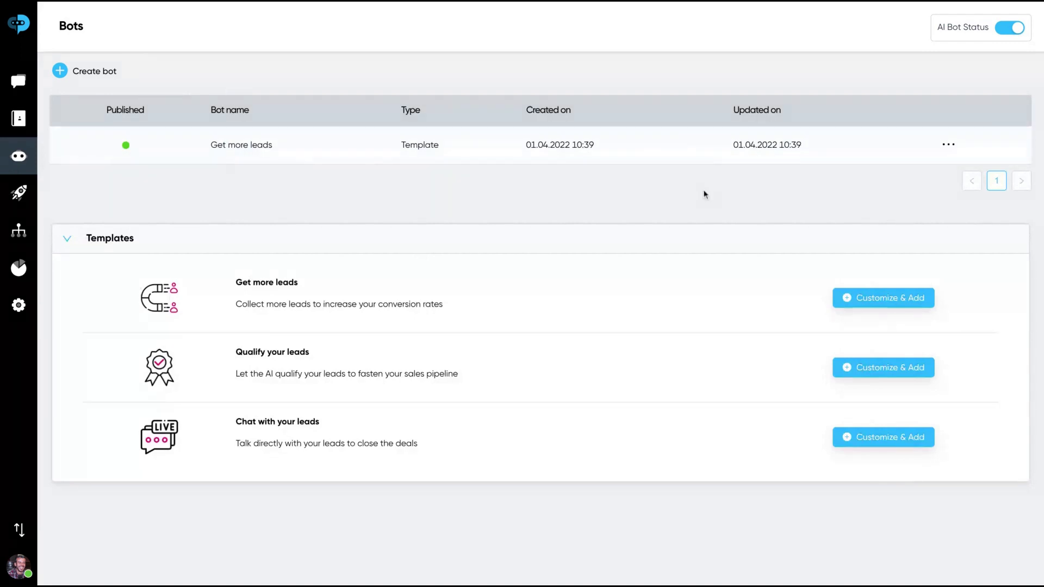
Step: Open the Default Welcome AI Bot playbook for editing
click(19, 193)
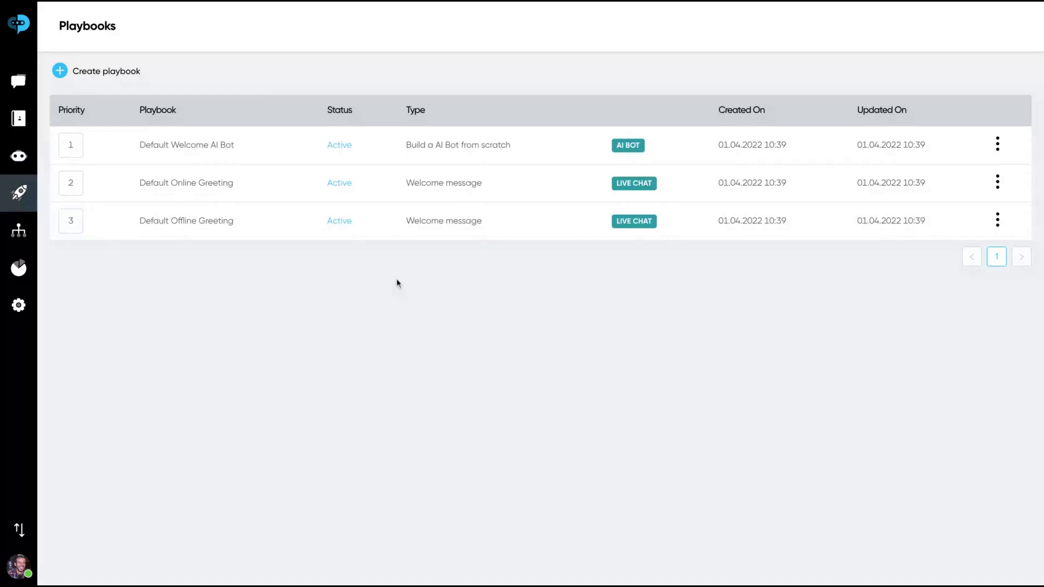
click(999, 153)
click(992, 164)
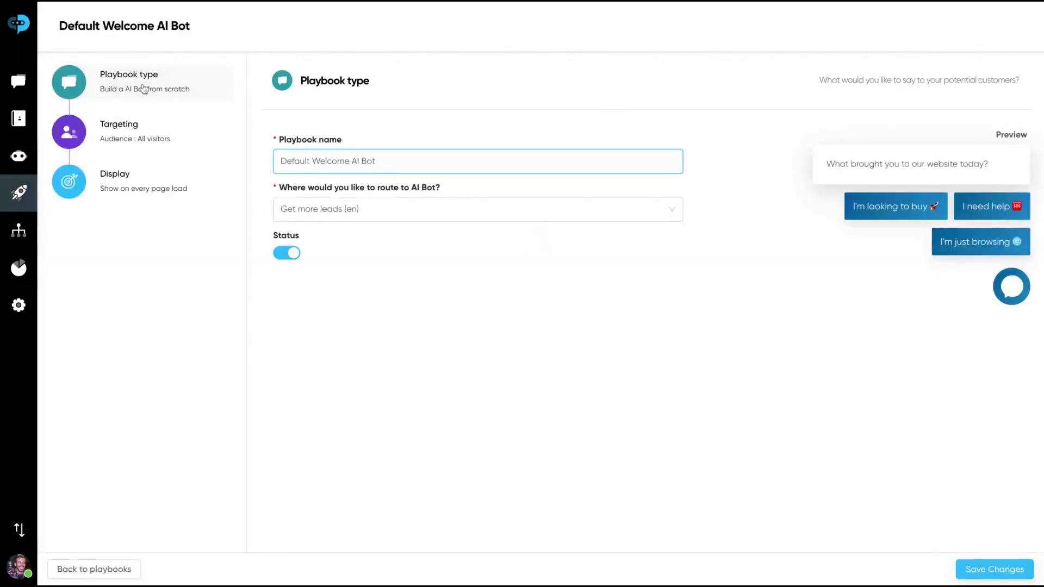
Step: Review the playbook's type, targeting and display frequency settings, then go to Integrations
click(144, 88)
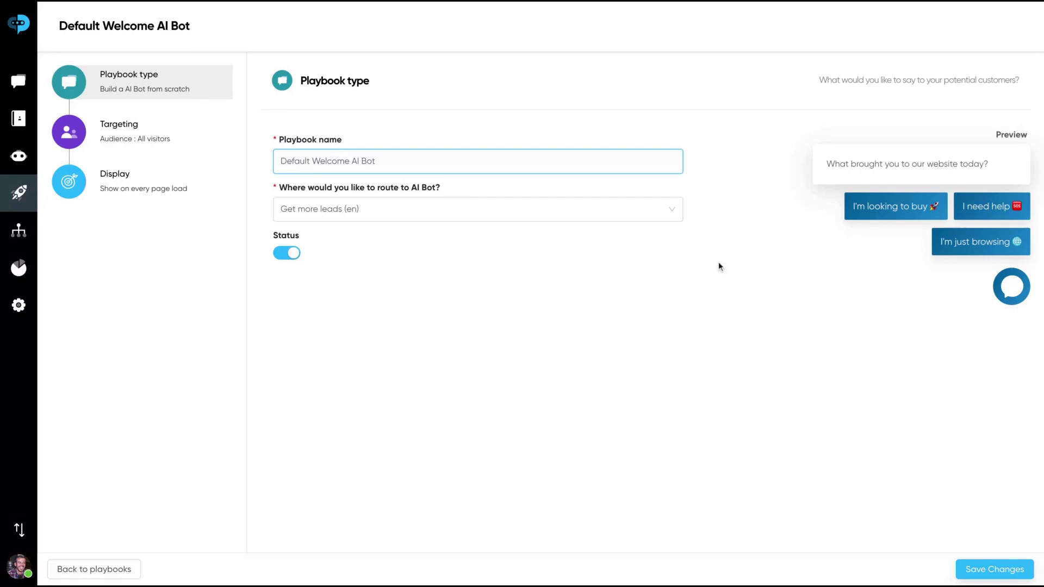
triple_click(822, 165)
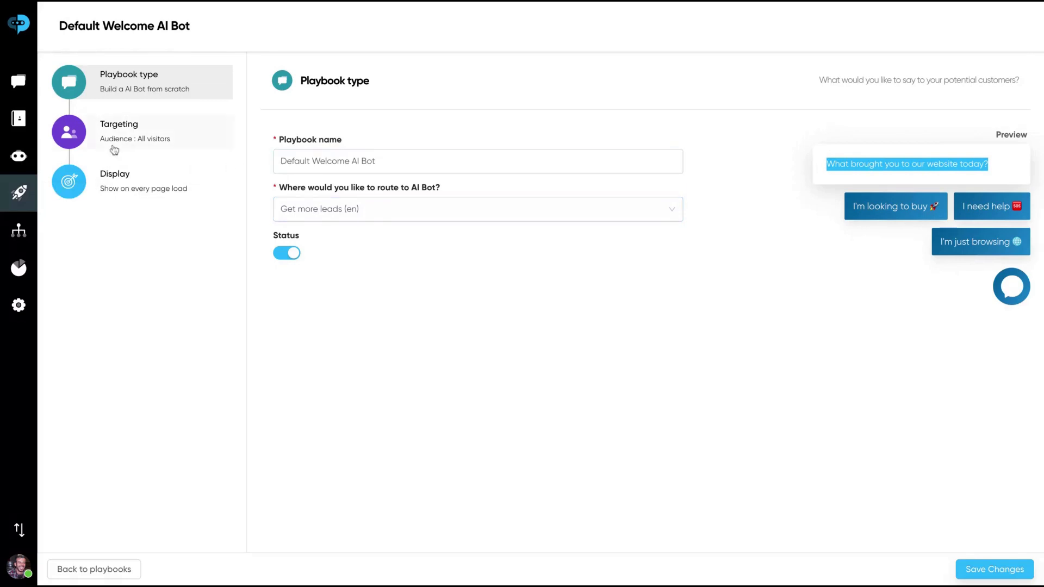
click(174, 145)
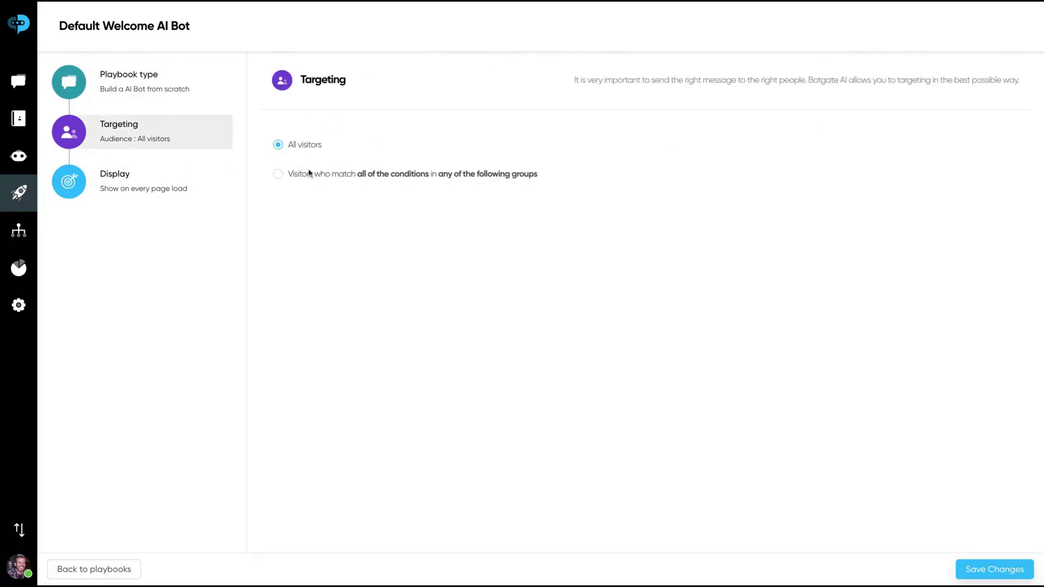
drag(301, 174, 547, 212)
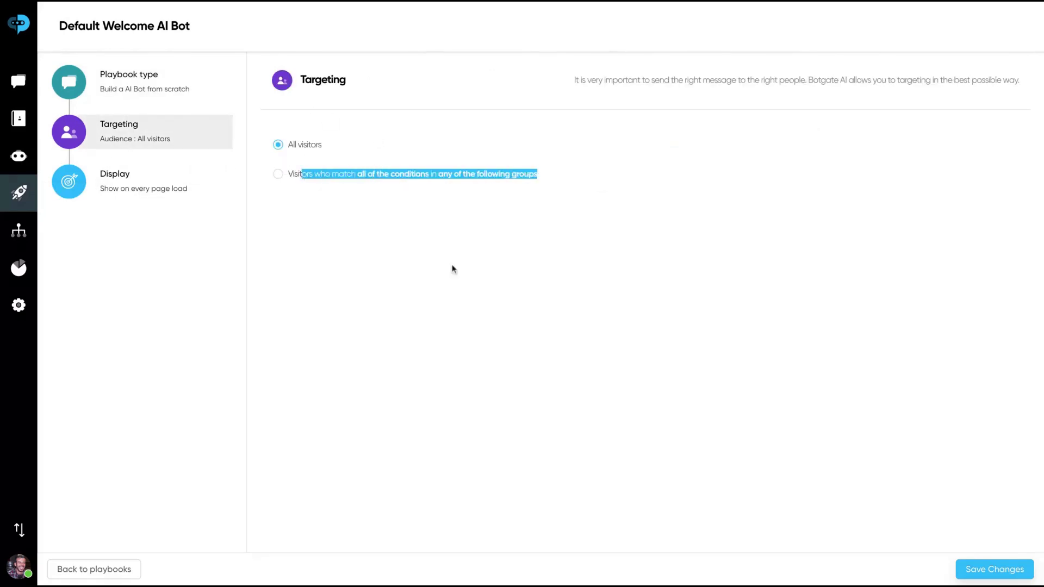
click(152, 202)
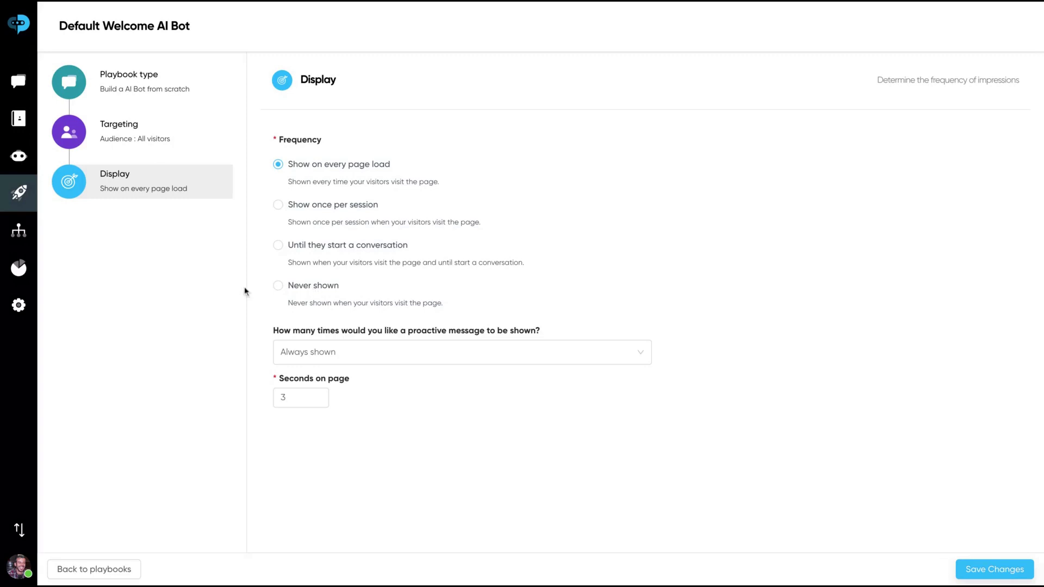
click(19, 230)
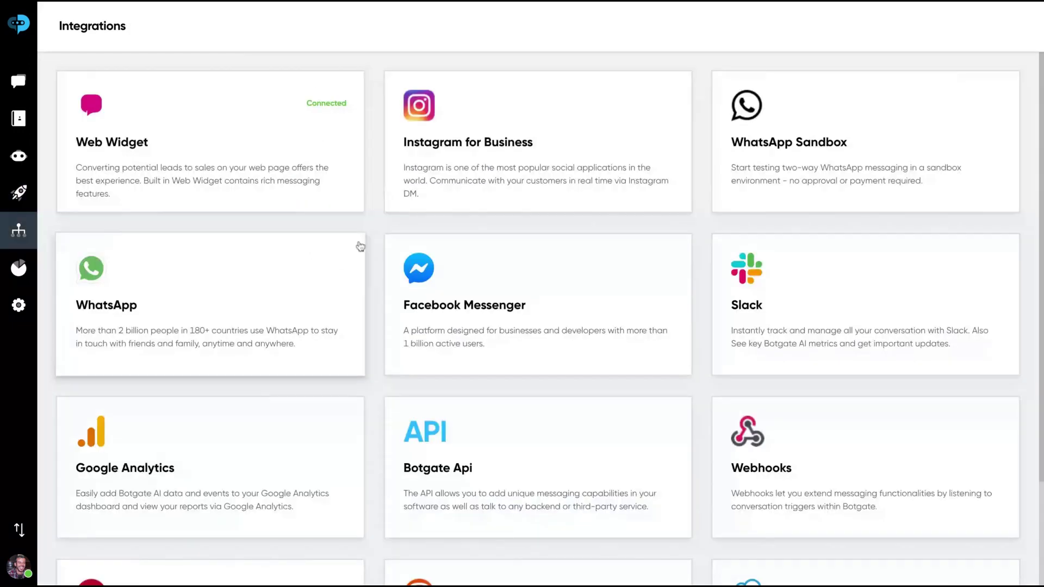
Step: Open the WhatsApp integration and review the add-on price and free conversations
click(301, 285)
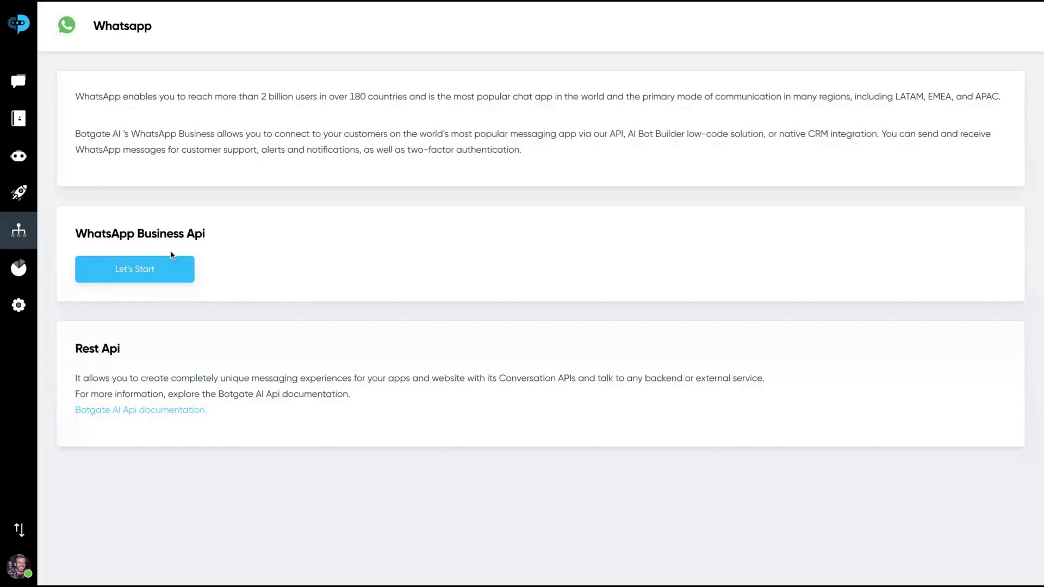
click(145, 274)
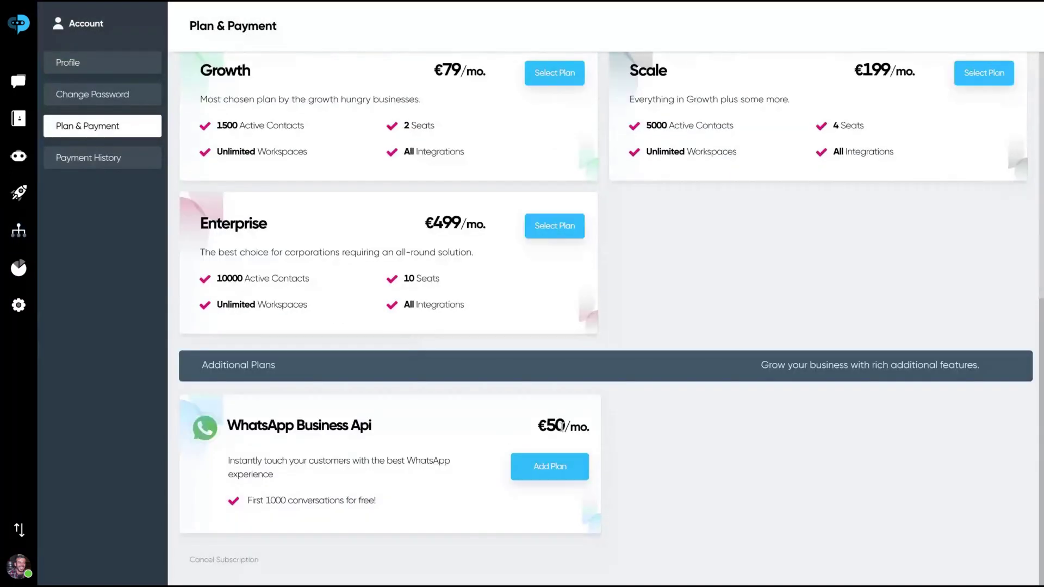
drag(587, 427, 293, 427)
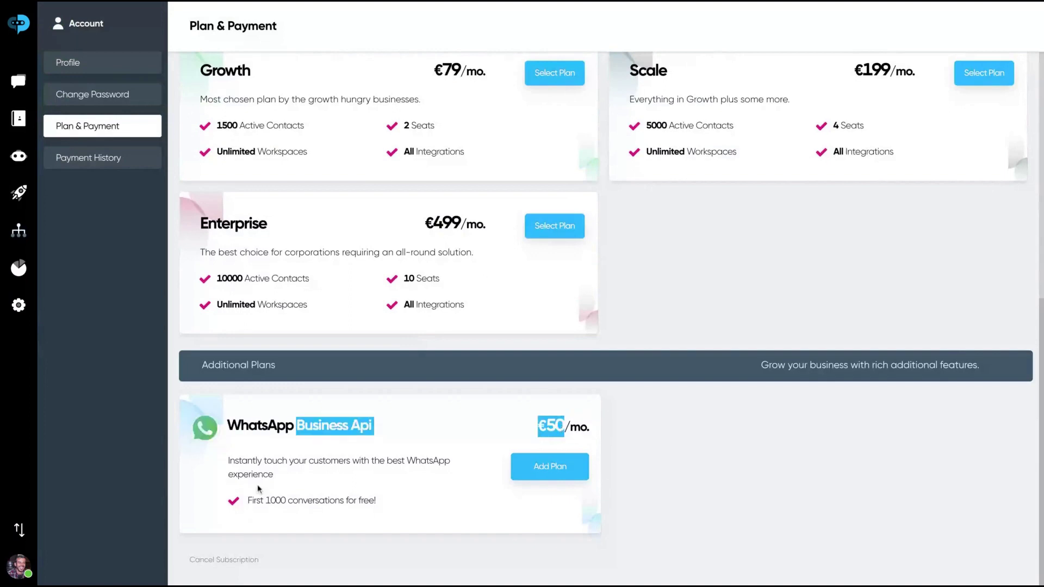
drag(254, 501, 376, 501)
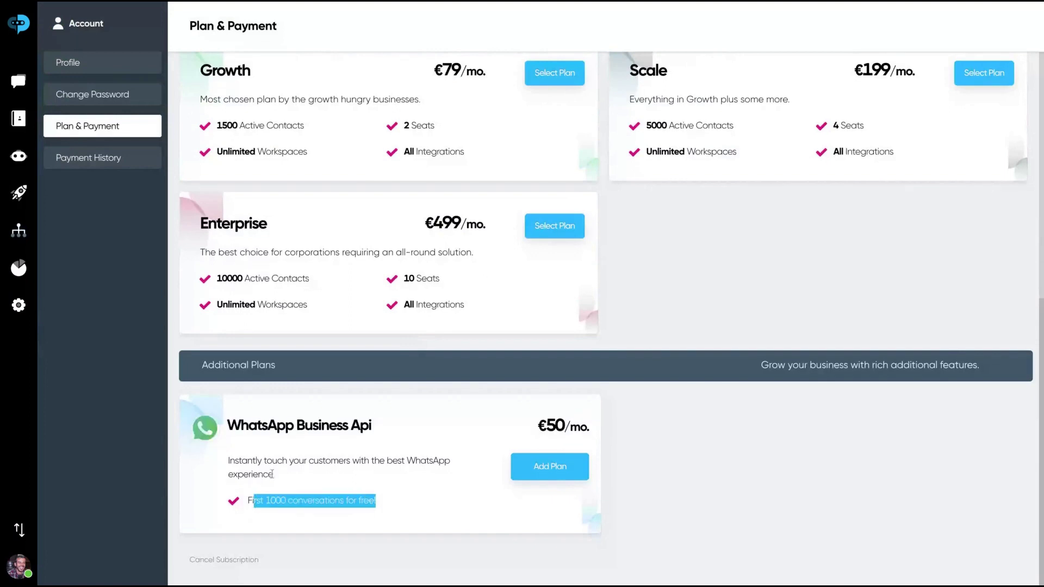
scroll(405, 390, up, 8)
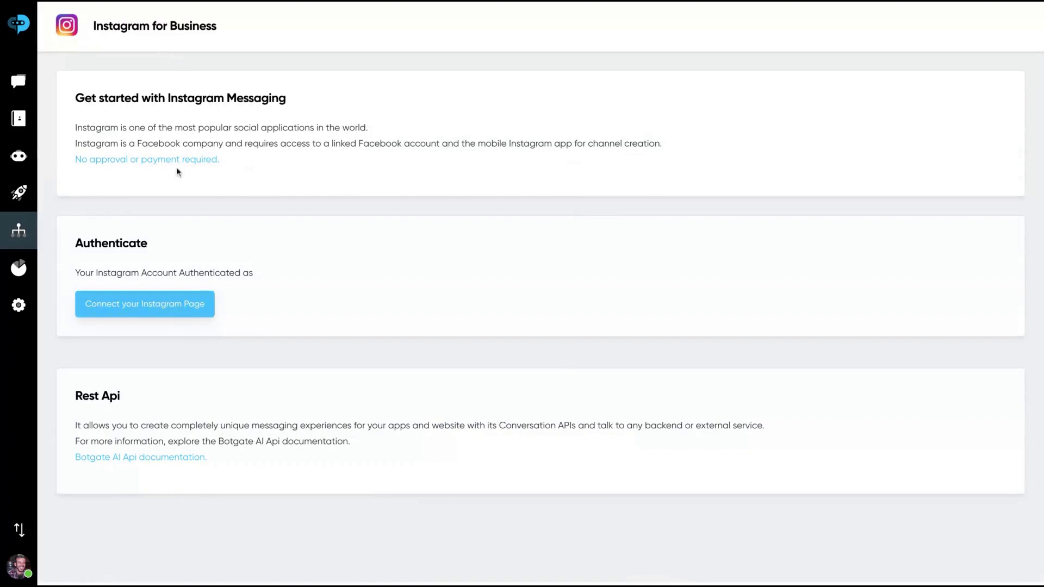
Step: Look through the Instagram for Business integration page
click(19, 231)
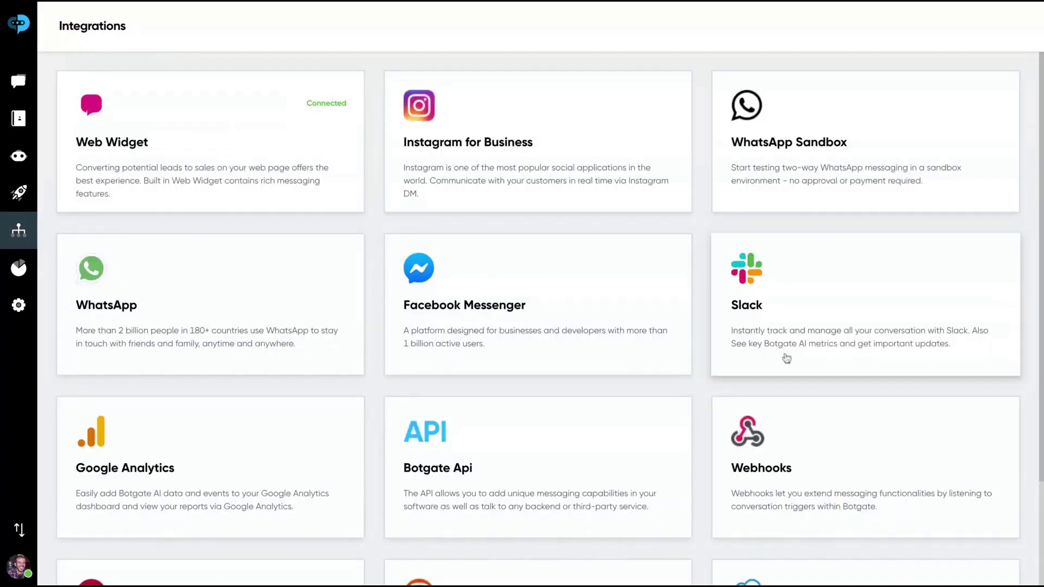
scroll(452, 317, down, 1)
scroll(473, 296, down, 2)
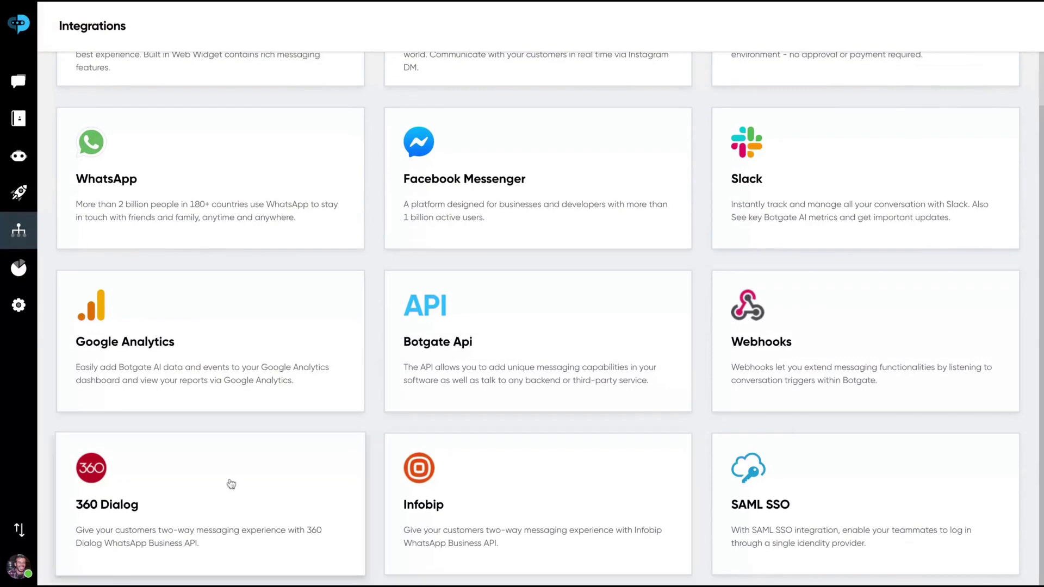
scroll(232, 382, up, 1)
scroll(232, 387, up, 1)
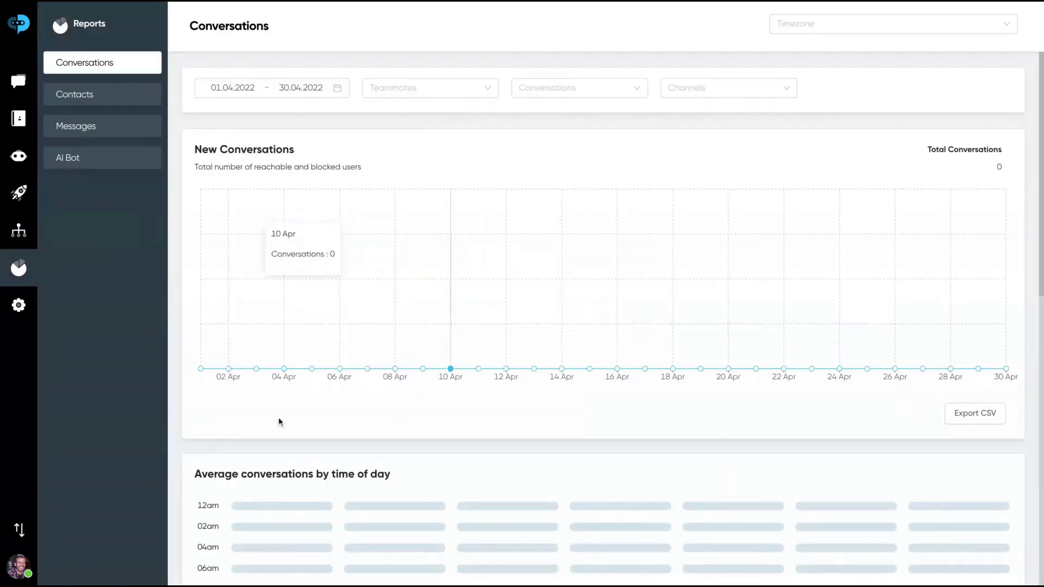
Step: Scroll the Conversations report, then view the Contacts report
scroll(341, 476, down, 8)
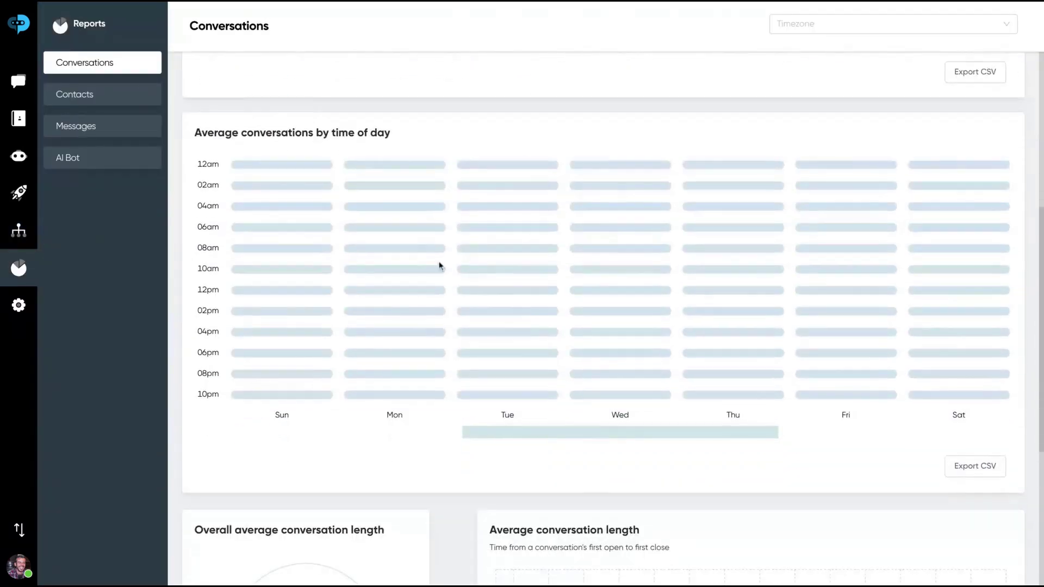
scroll(476, 272, down, 2)
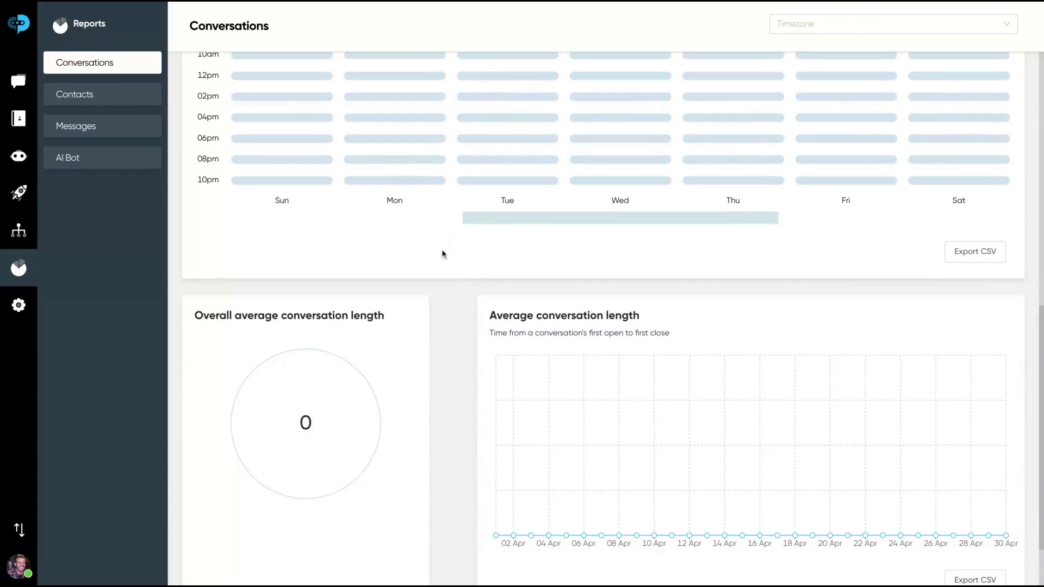
scroll(544, 250, down, 1)
scroll(476, 268, up, 11)
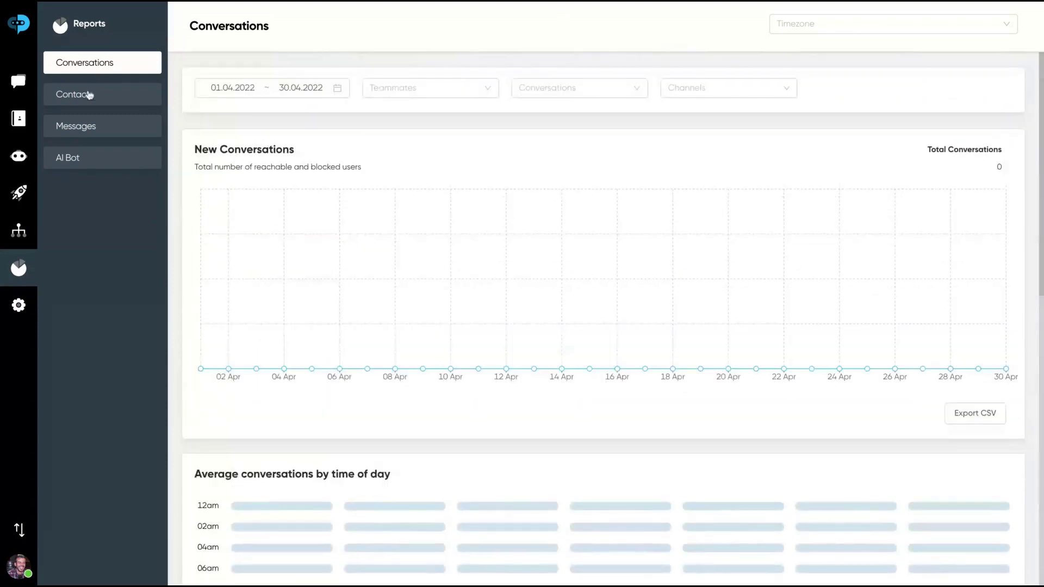
click(89, 95)
scroll(513, 299, down, 1)
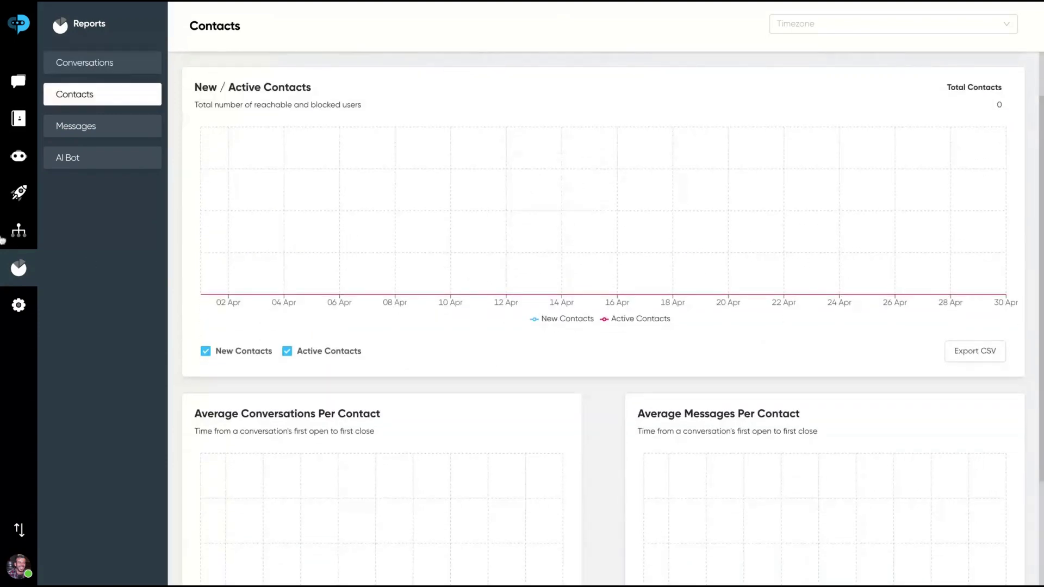
Step: Open the Messages and AI Bot reports and highlight the Popular and Unresolved User Says headings
click(90, 133)
click(82, 158)
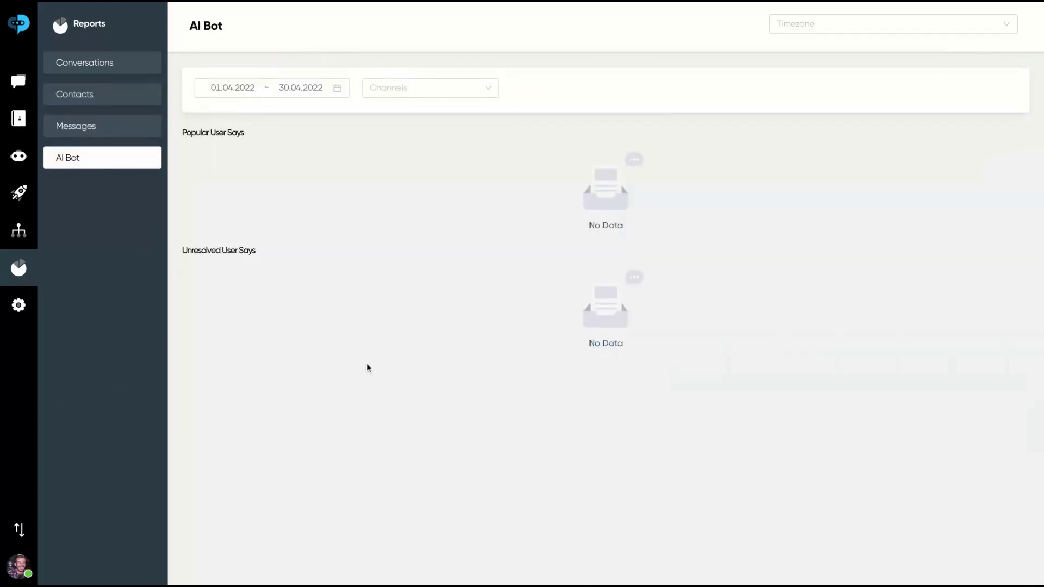
drag(187, 132, 188, 137)
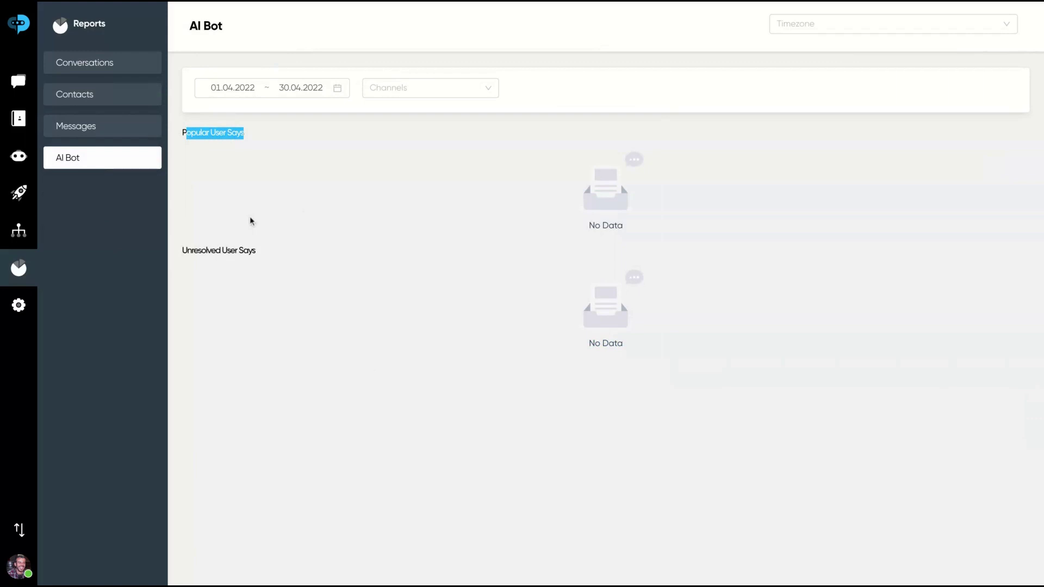
drag(191, 251, 255, 252)
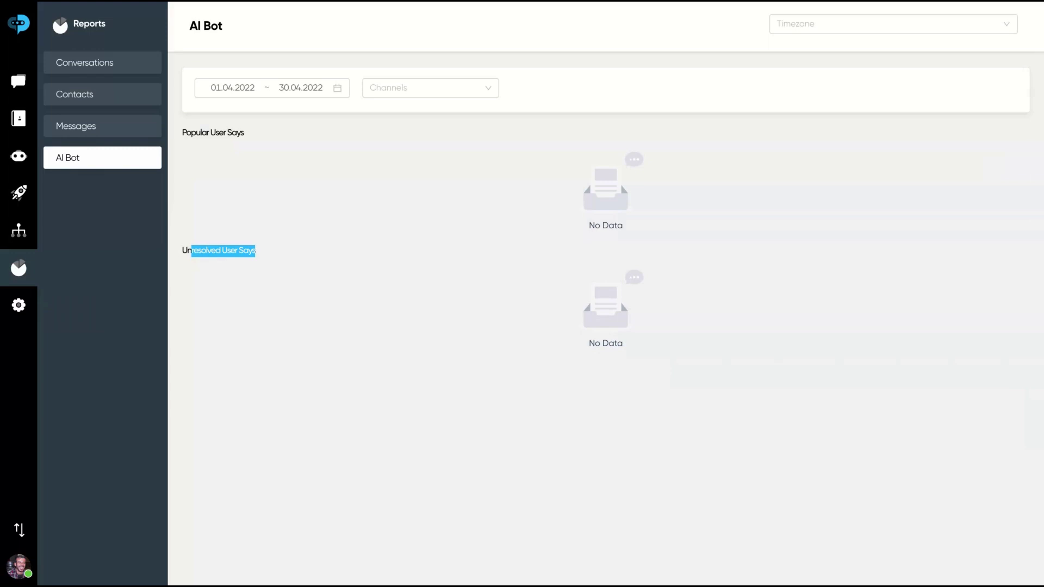
drag(188, 250, 183, 250)
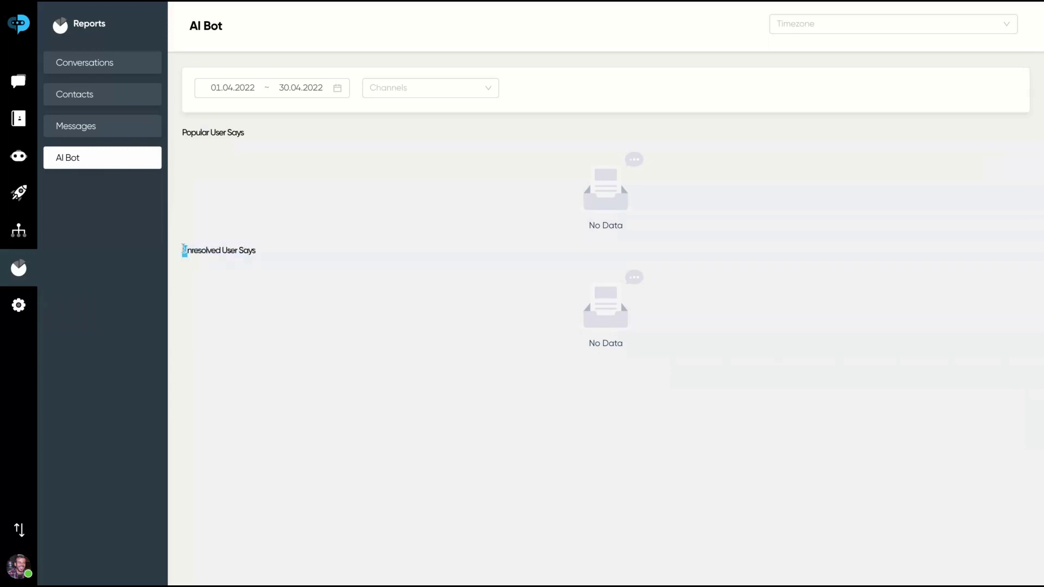
triple_click(183, 249)
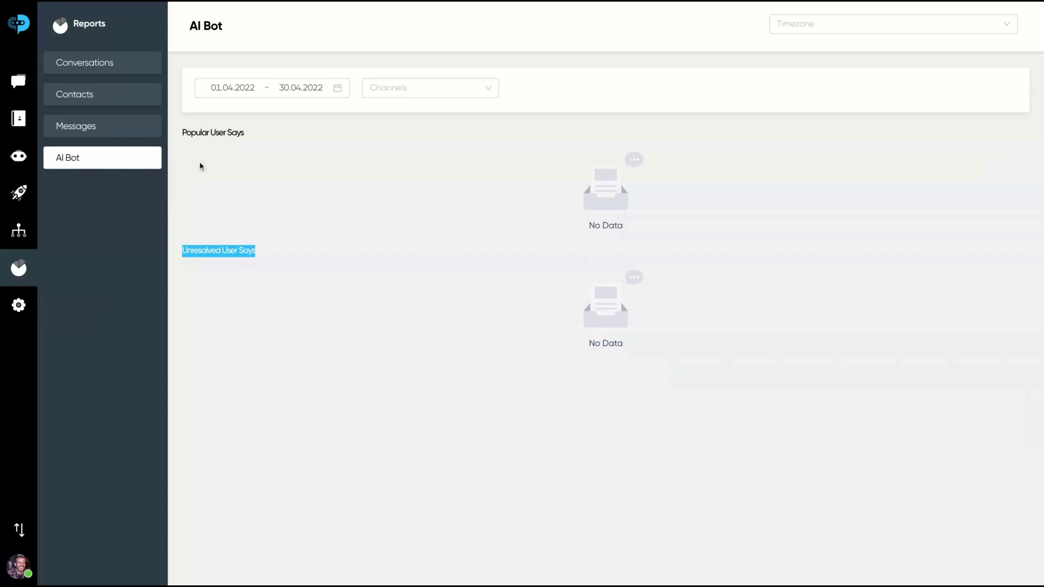
Step: Browse the Company details, Conversation routing and Slack settings, then return via Playbooks to the bot list
click(19, 305)
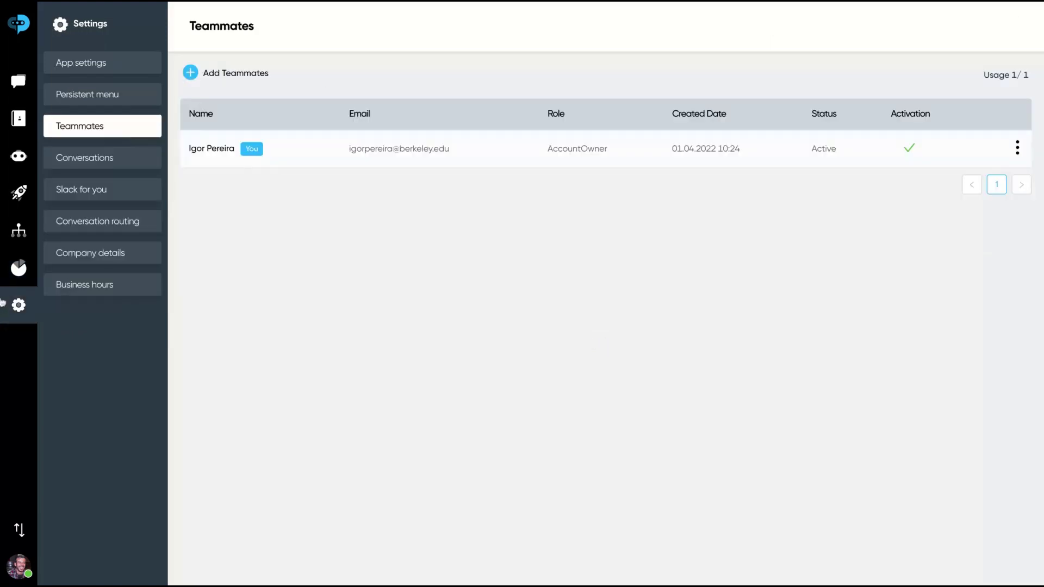
click(109, 256)
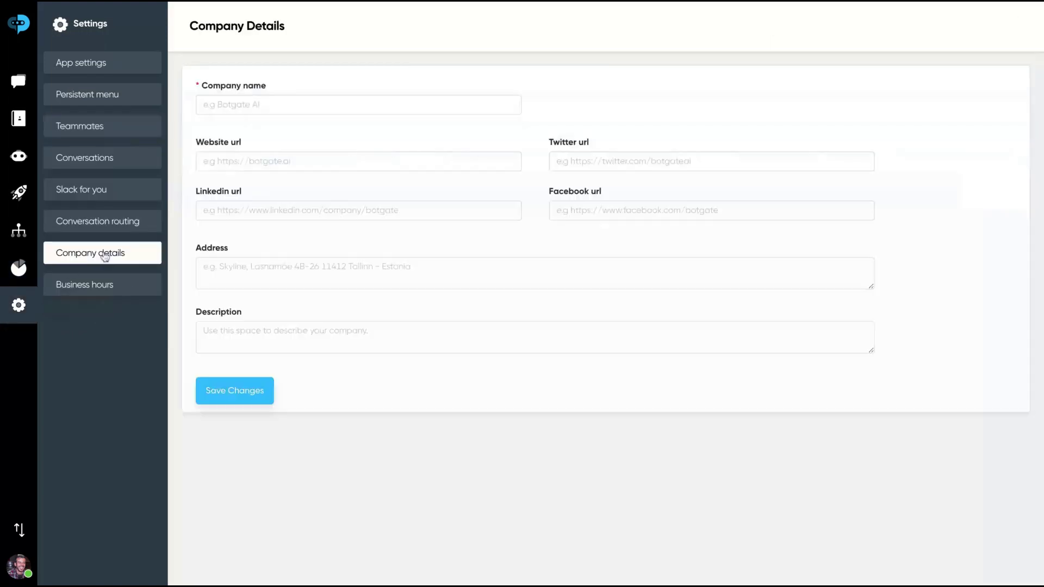
click(98, 220)
click(81, 189)
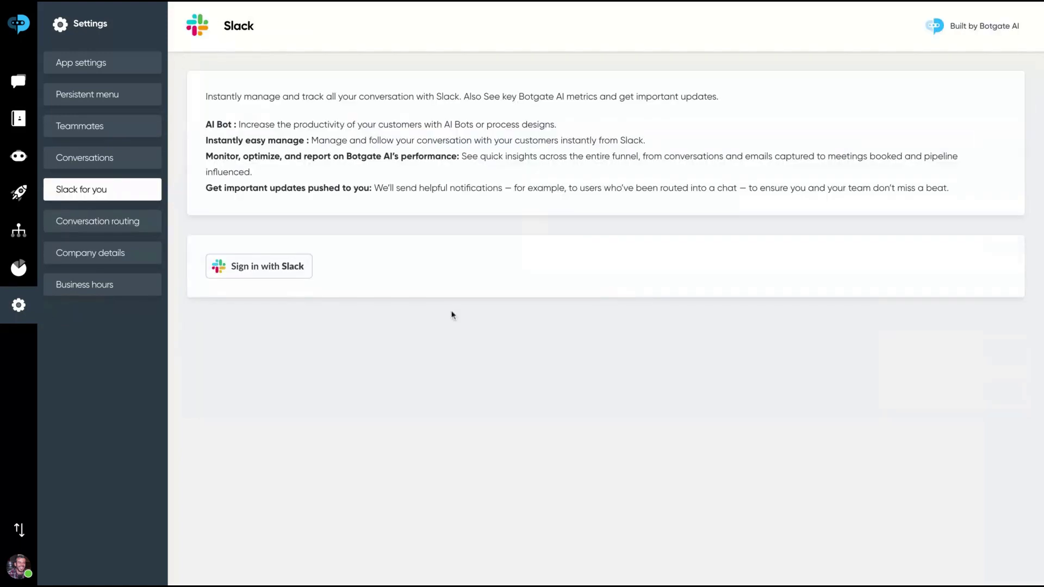
click(18, 193)
click(21, 161)
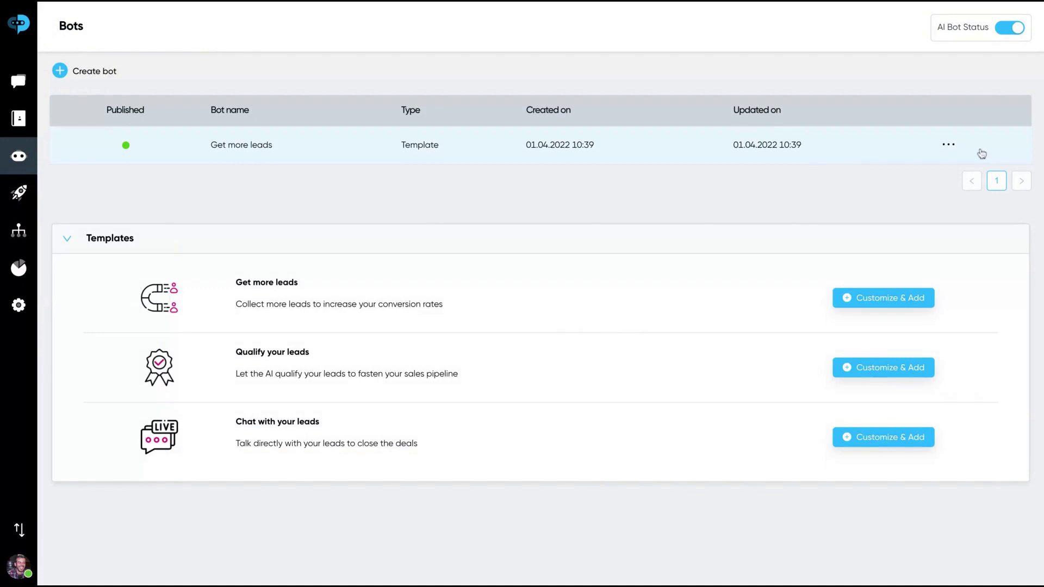
Step: Open the Get more leads bot for editing from its actions menu
click(947, 145)
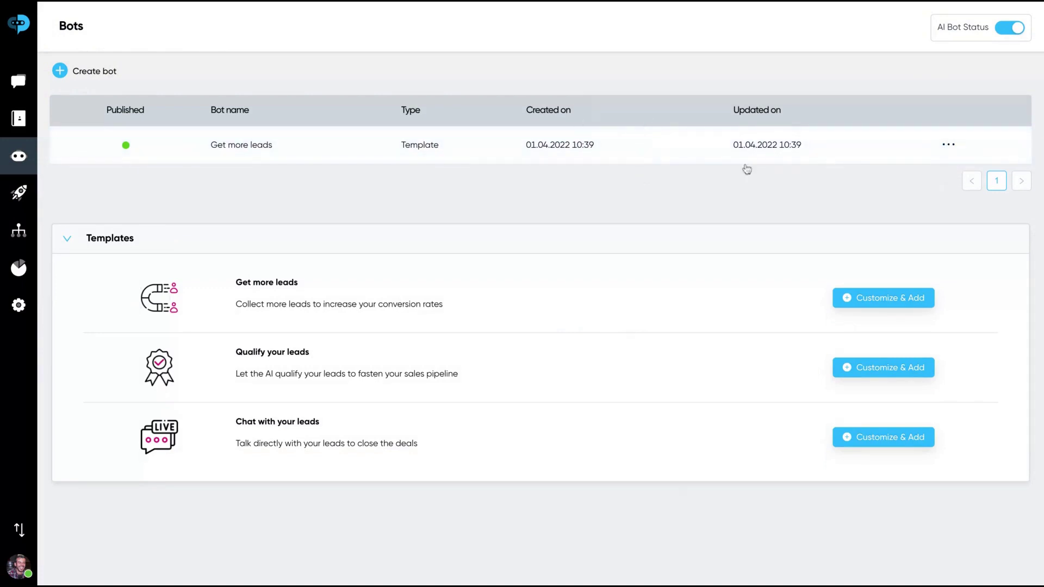
click(949, 146)
click(953, 166)
Step: Drag the I'm looking to buy_6 step up beside the welcome question, dismiss the delete prompt, and scroll the diagram
scroll(314, 250, down, 3)
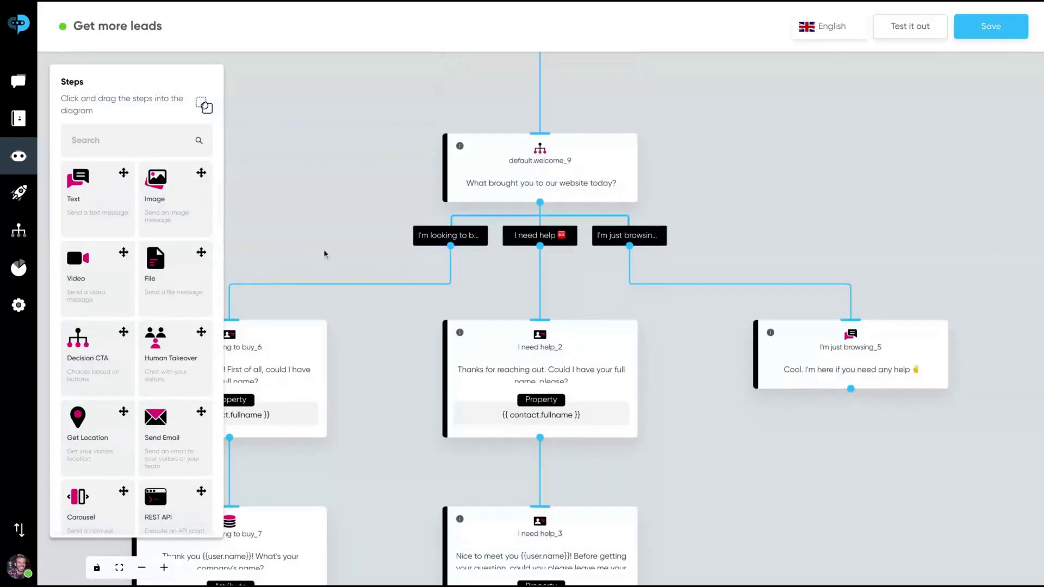
drag(315, 333, 374, 112)
click(375, 114)
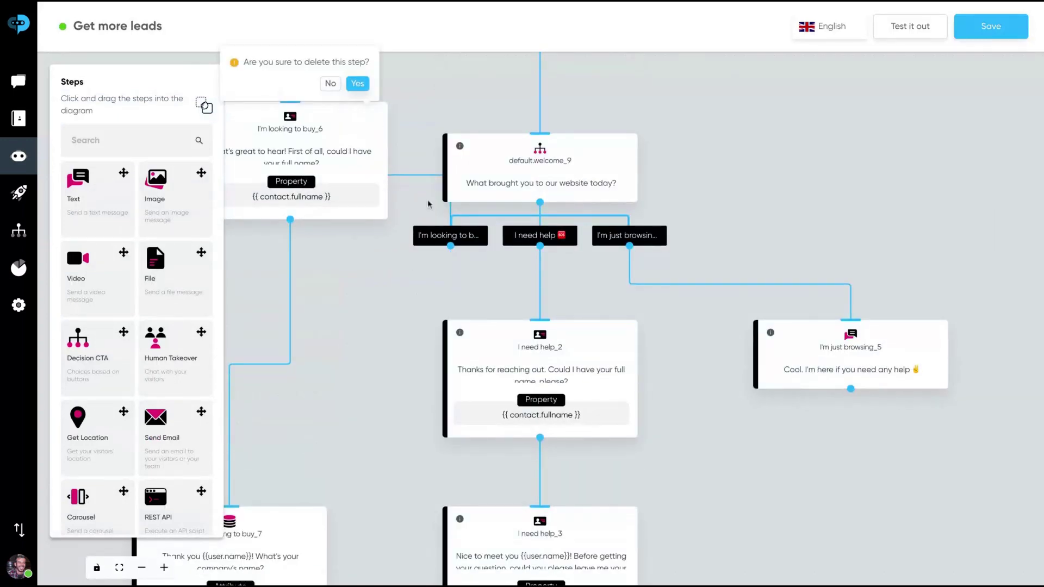
scroll(366, 281, up, 3)
scroll(366, 281, down, 2)
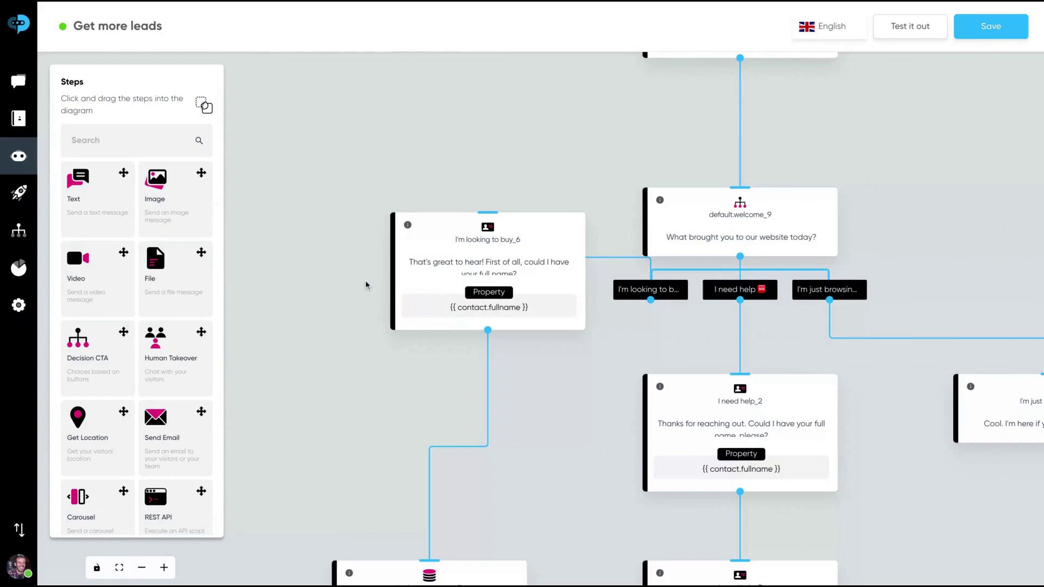
scroll(583, 431, down, 5)
scroll(565, 450, down, 7)
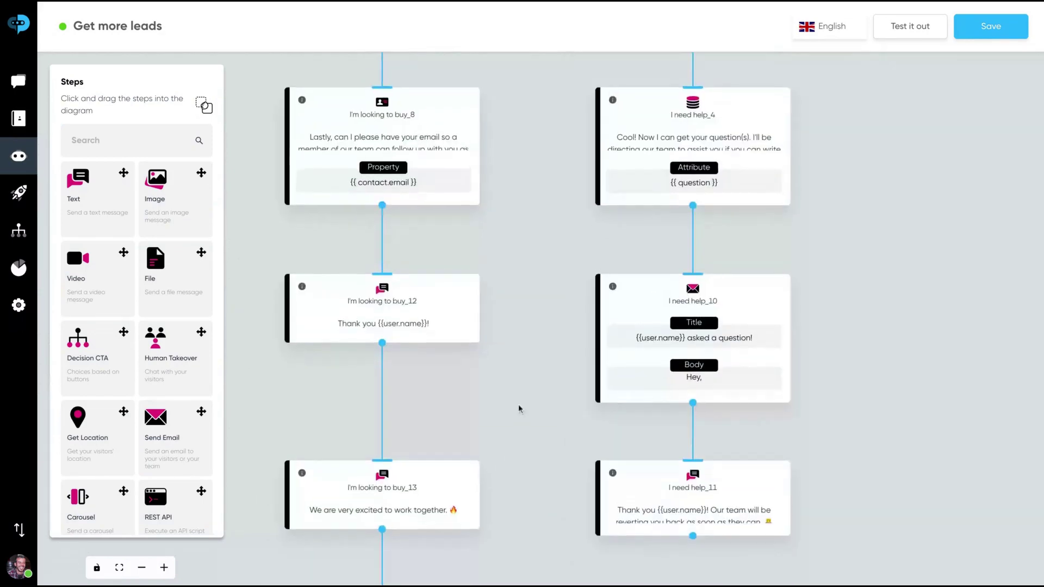
scroll(560, 345, down, 6)
scroll(569, 4, up, 15)
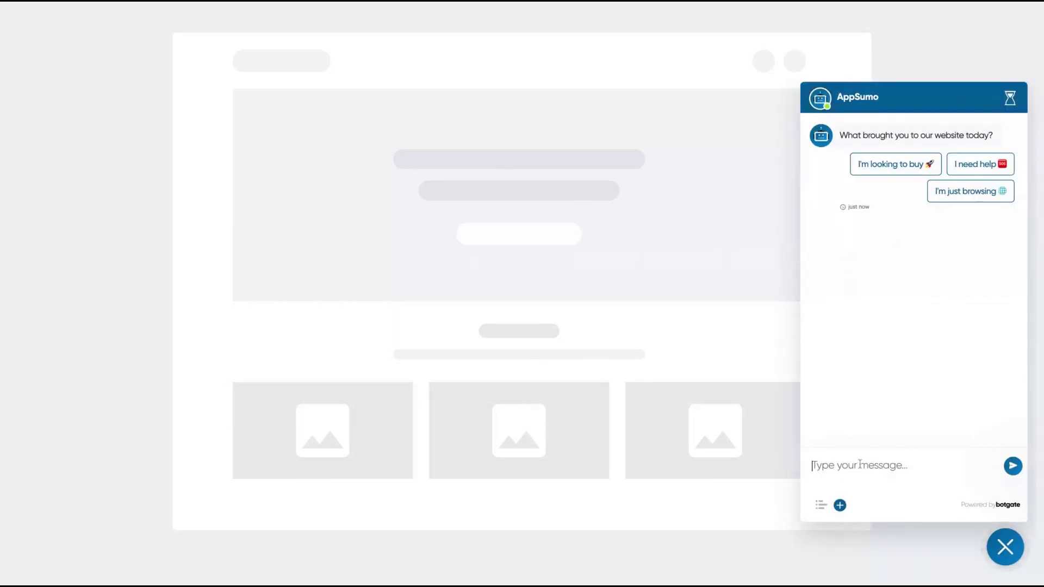
Step: Greet the test bot with 'hello', give a visitor name, and choose I'm just browsing
text(hello)
key(Return)
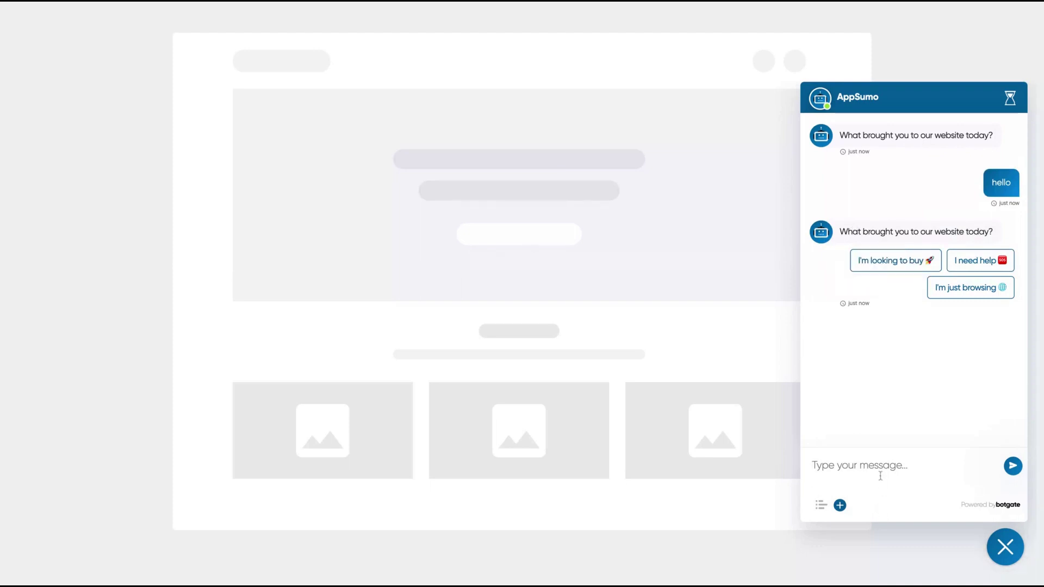
text(igor)
key(Return)
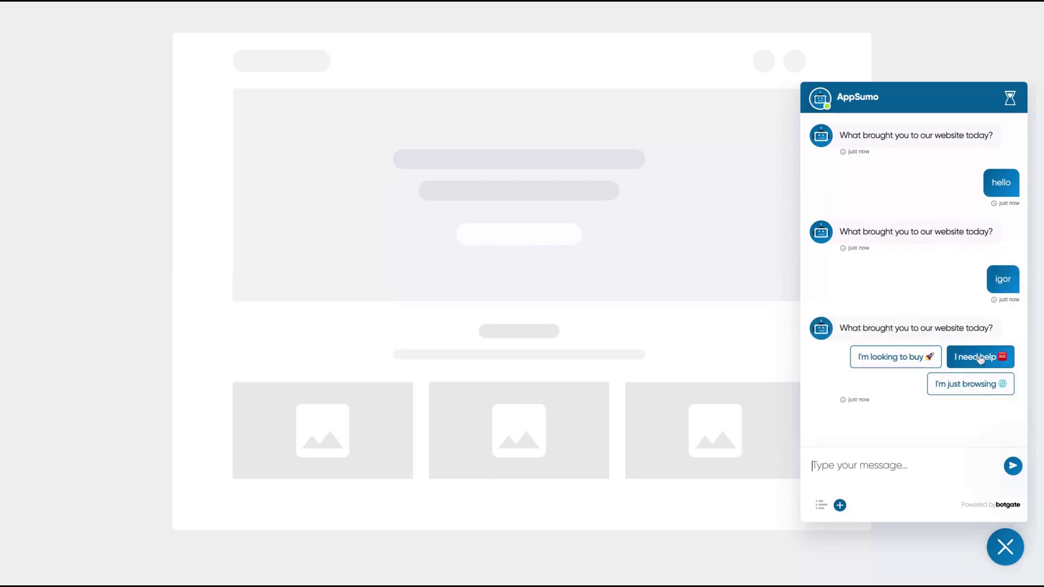
click(968, 384)
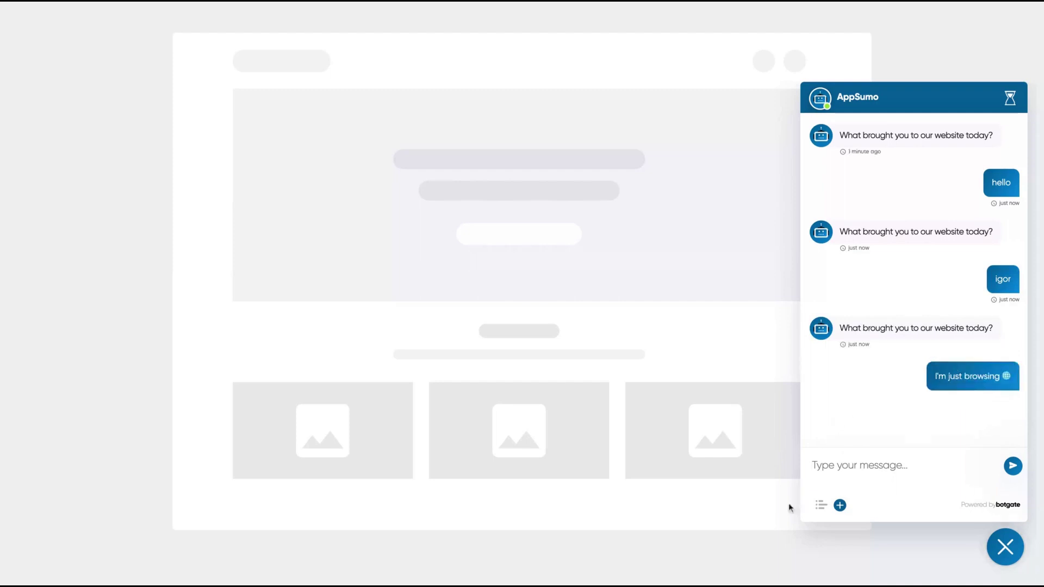
Step: Send 'help' and answer the bot's name prompts with the visitor's first name
text(help)
key(Return)
text(Igor)
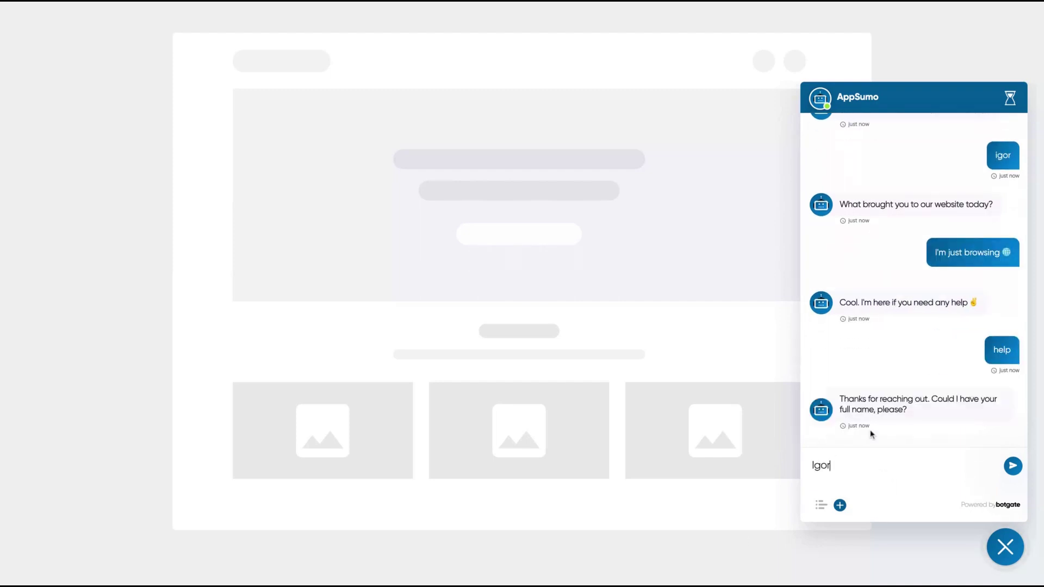
key(Return)
text(Igor)
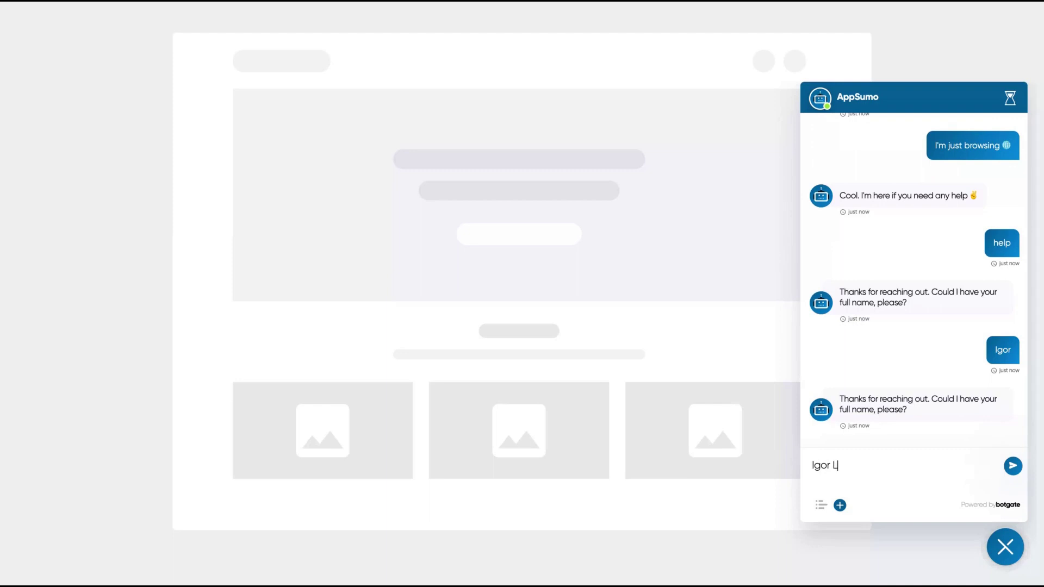
key(Return)
Step: Send a sample e-mail address and ask 'I want to know how to create a bot'
text(exame@fmsd.vom)
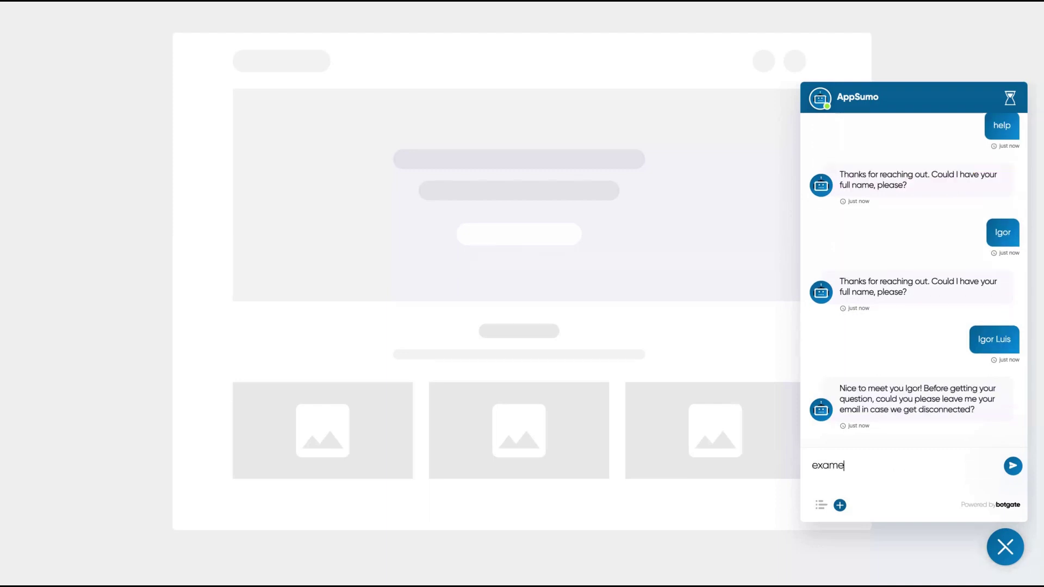
key(Return)
text(I want to know h)
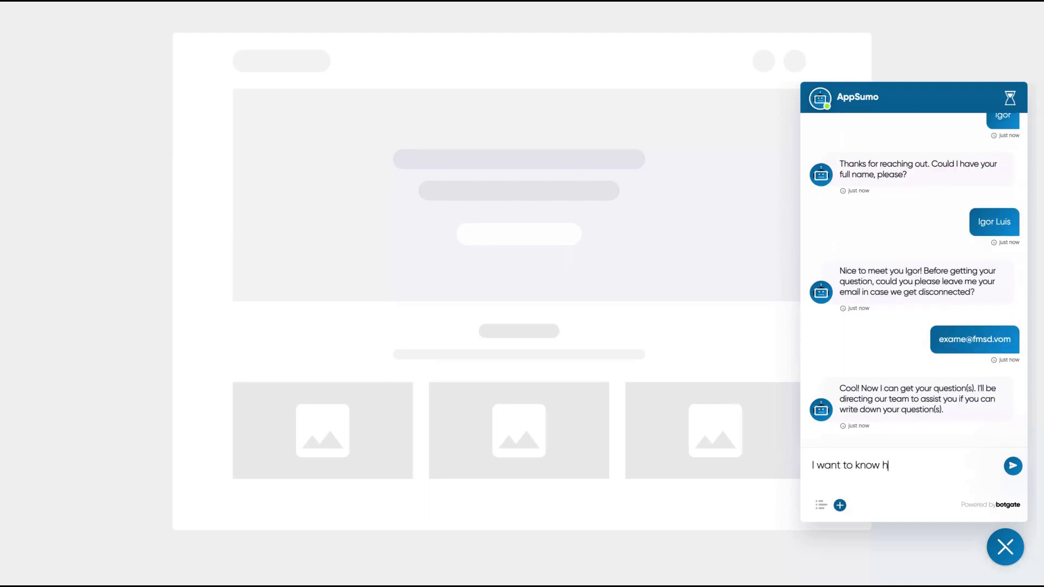
text(ow to create a bot)
key(Return)
scroll(892, 302, up, 5)
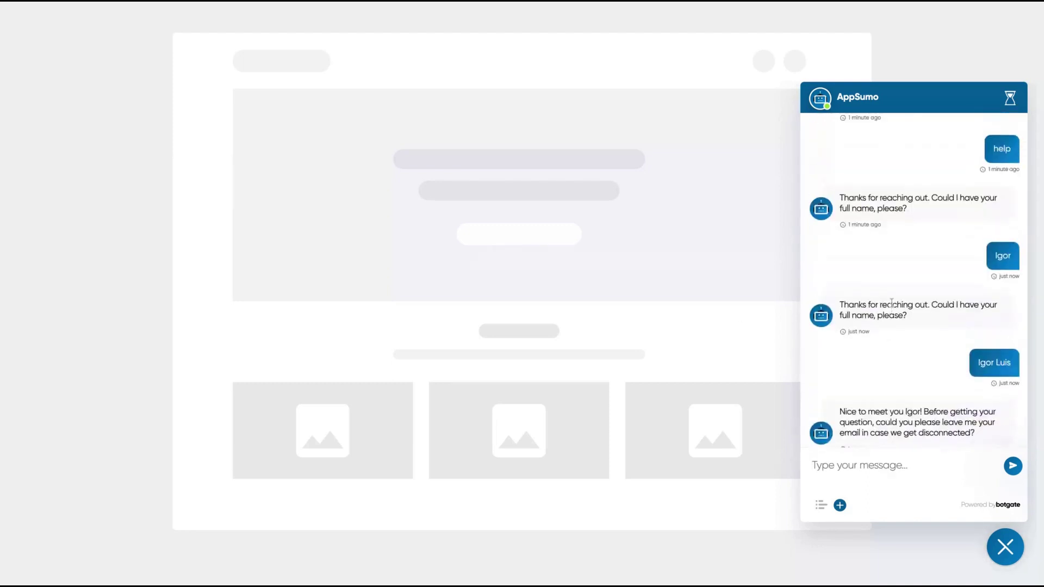
scroll(892, 303, down, 5)
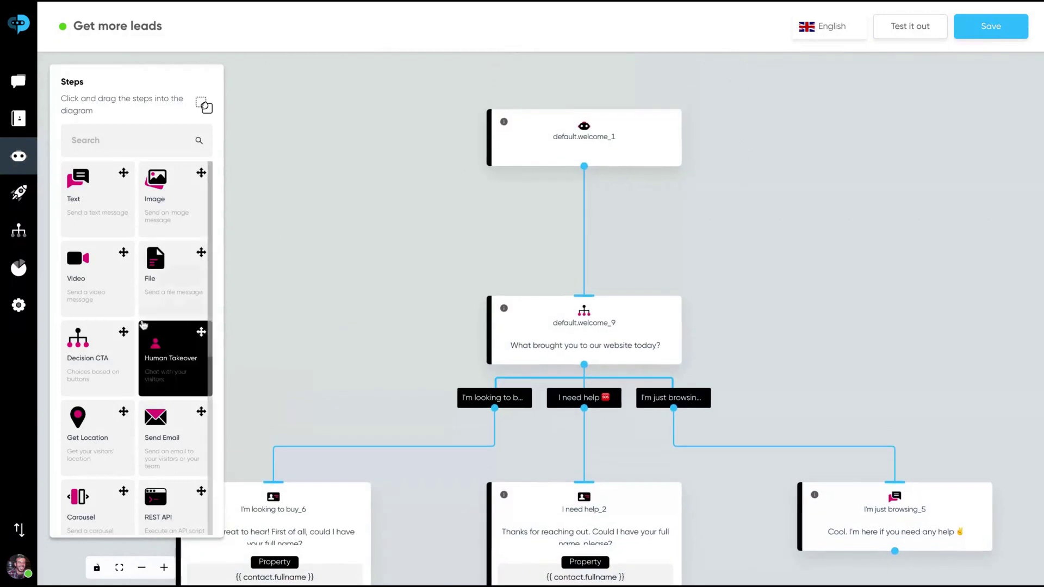
scroll(143, 325, down, 5)
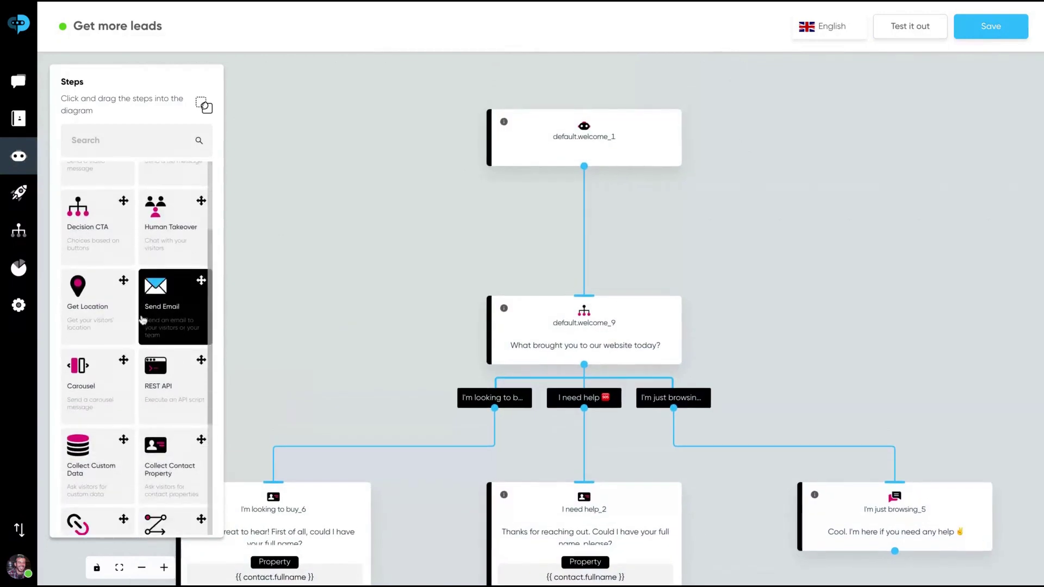
scroll(143, 320, up, 5)
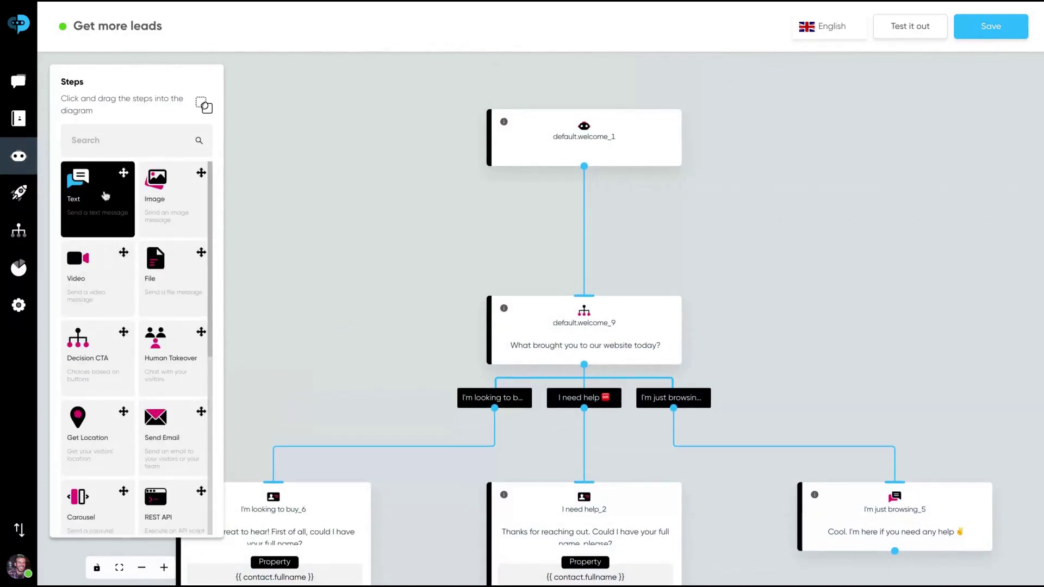
mouse_move(554, 319)
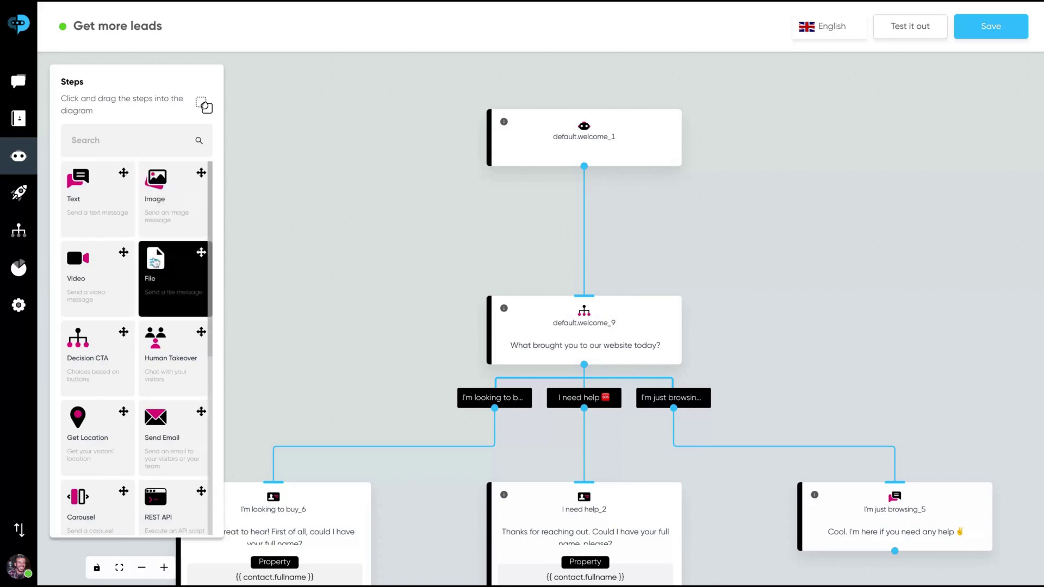
scroll(76, 276, down, 2)
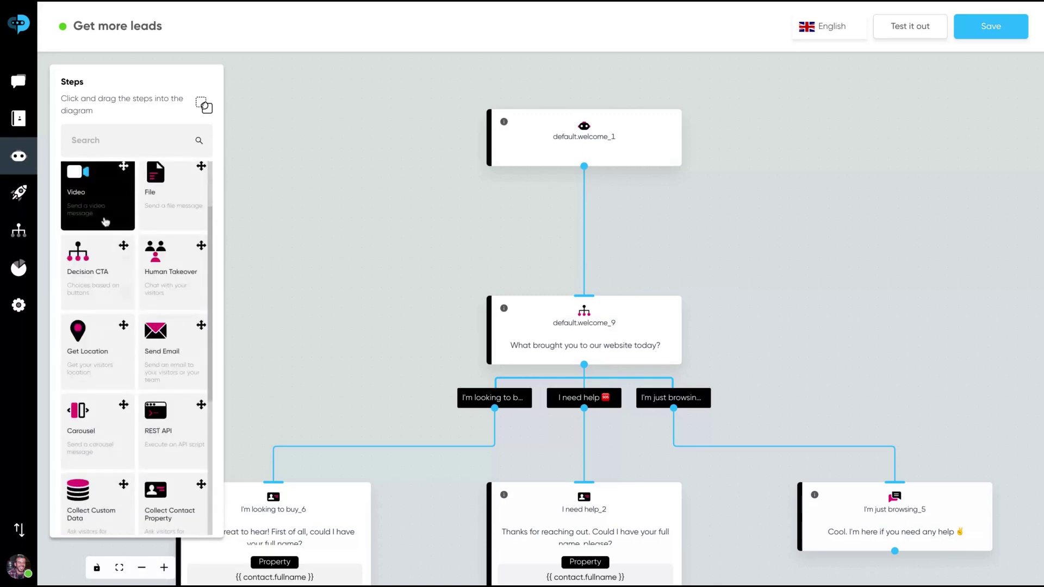
drag(106, 220, 366, 357)
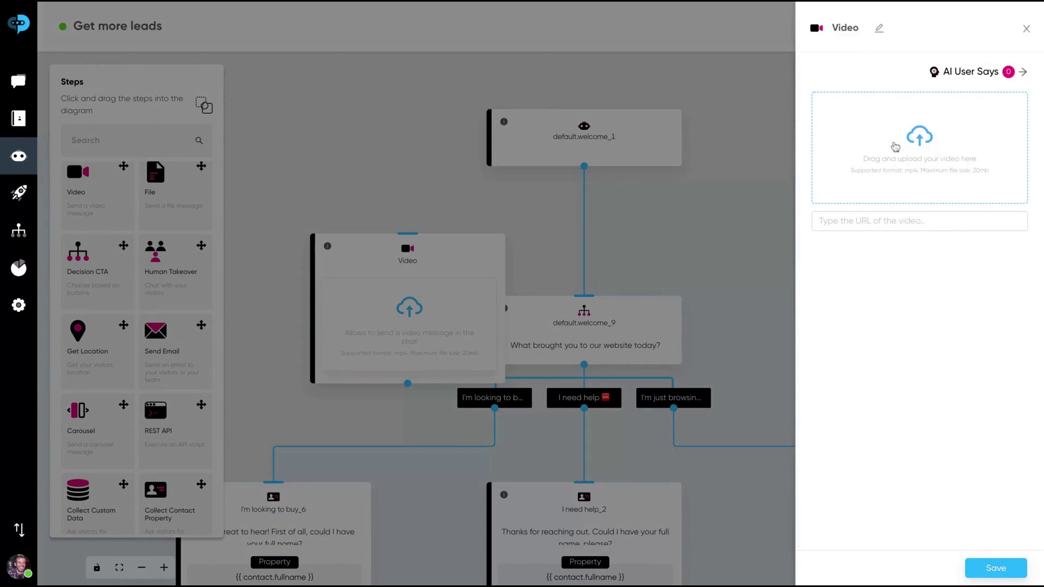
click(867, 217)
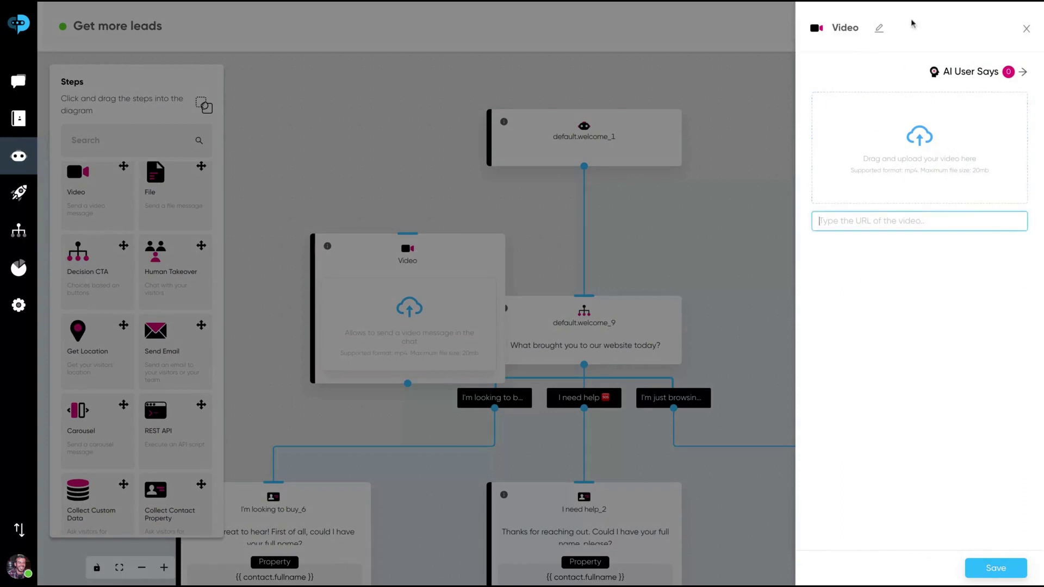
click(975, 2)
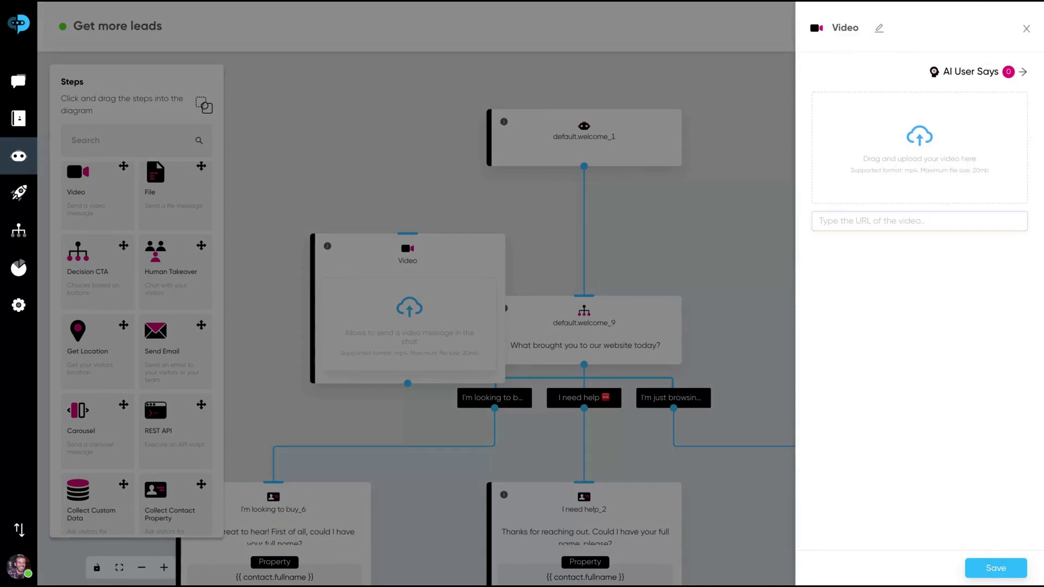
text(https://youtu.be/Z05Ugru2iks)
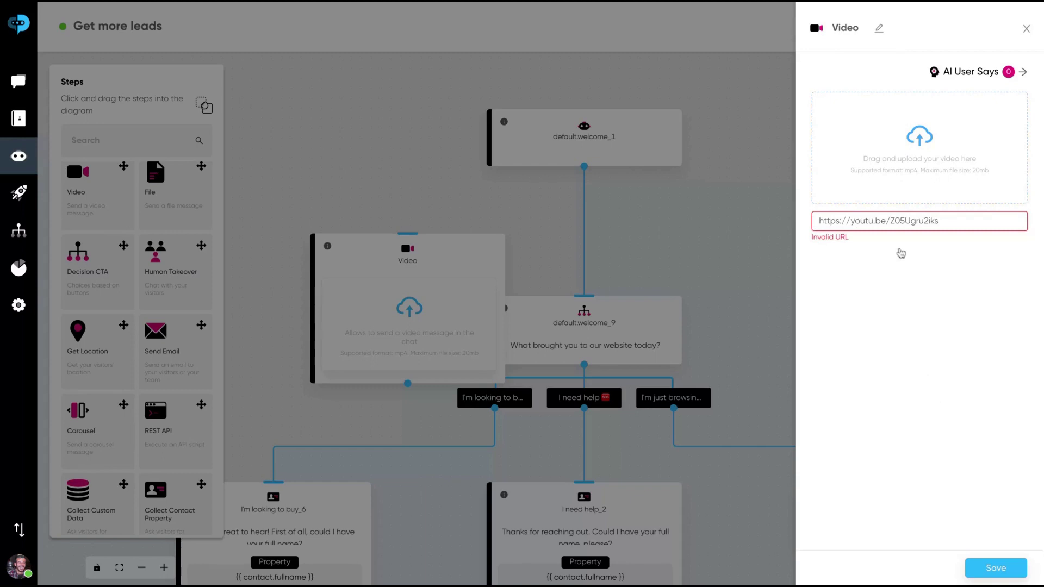
drag(944, 220, 807, 225)
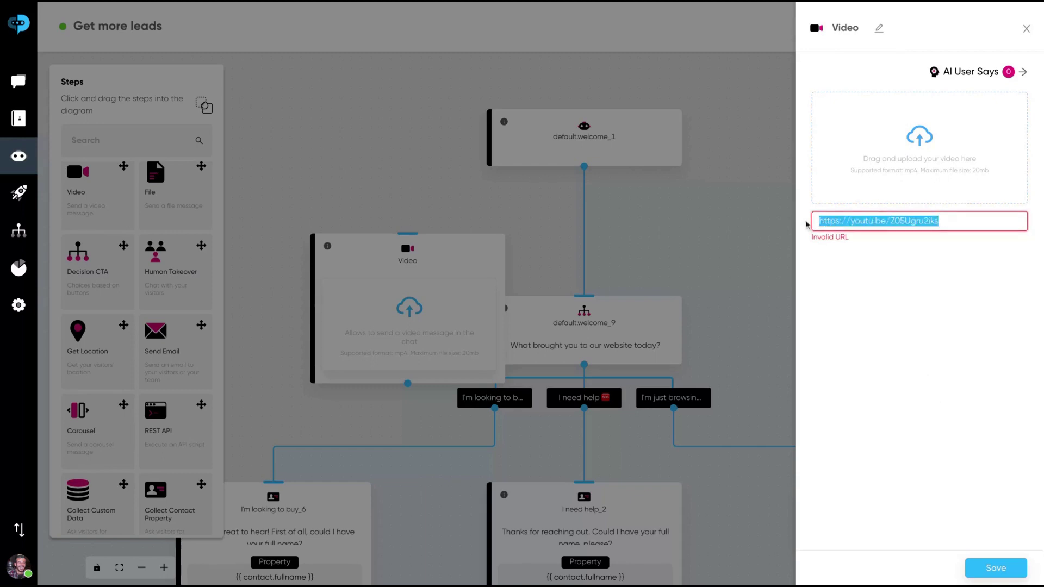
key(BackSpace)
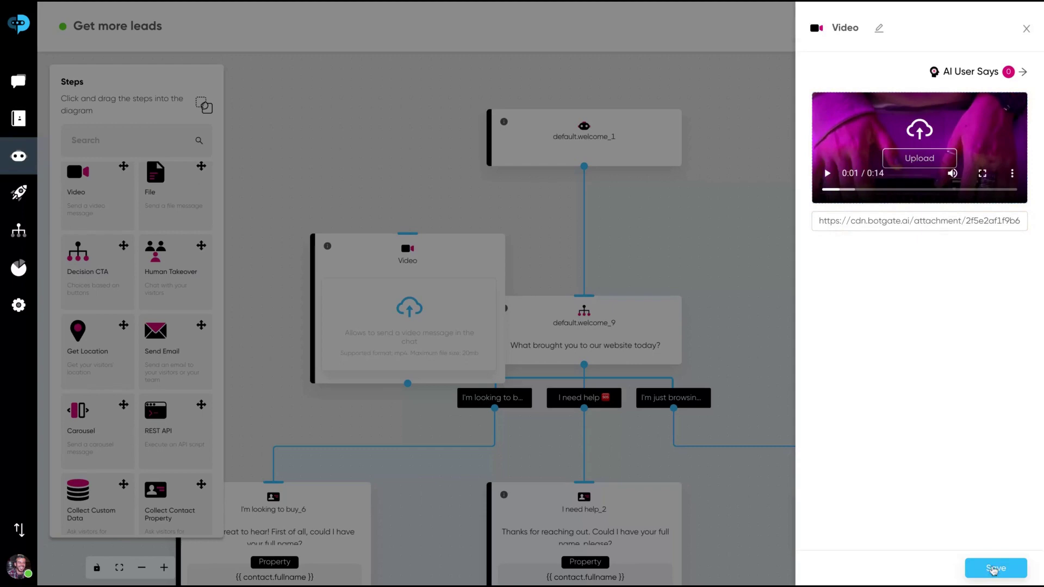
click(995, 568)
drag(408, 235, 634, 193)
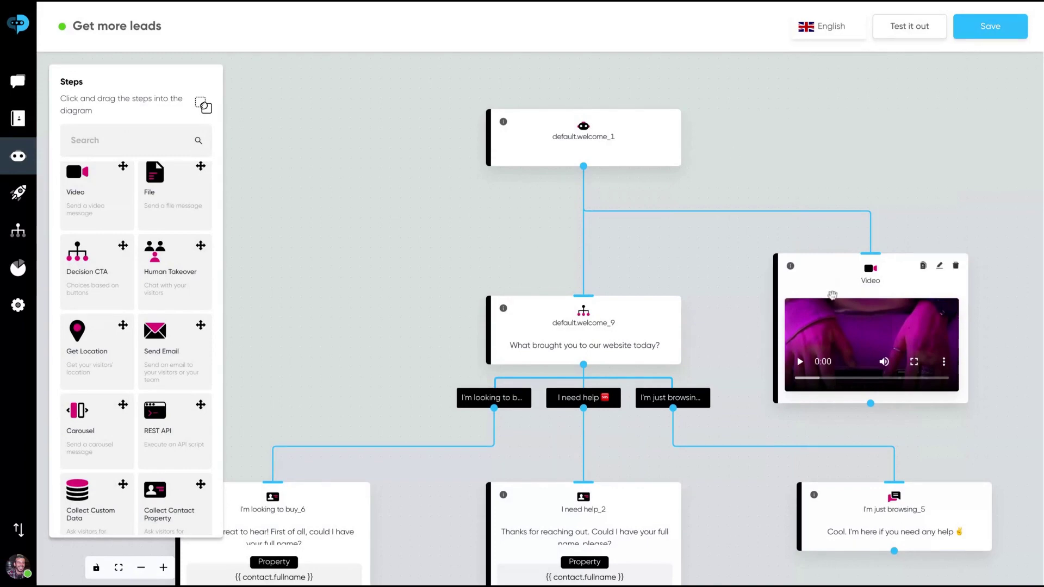
click(957, 267)
click(938, 235)
scroll(155, 228, up, 1)
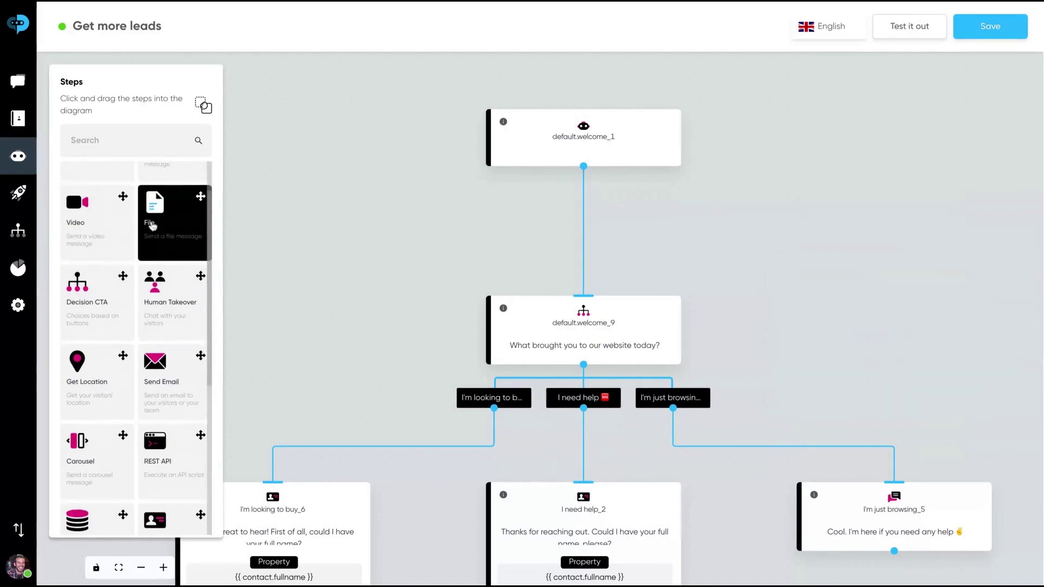
scroll(164, 234, down, 1)
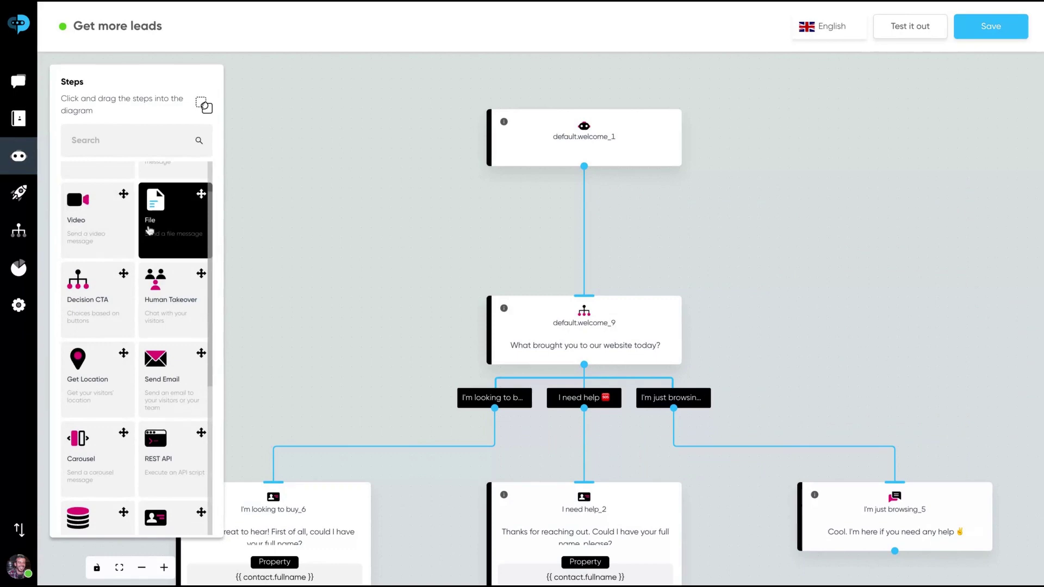
scroll(163, 266, down, 2)
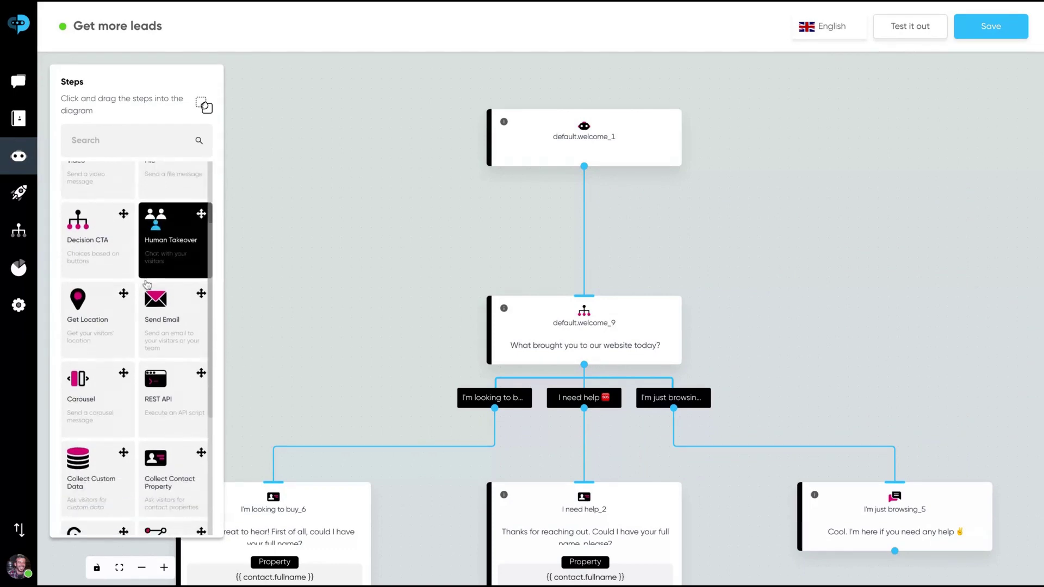
click(100, 266)
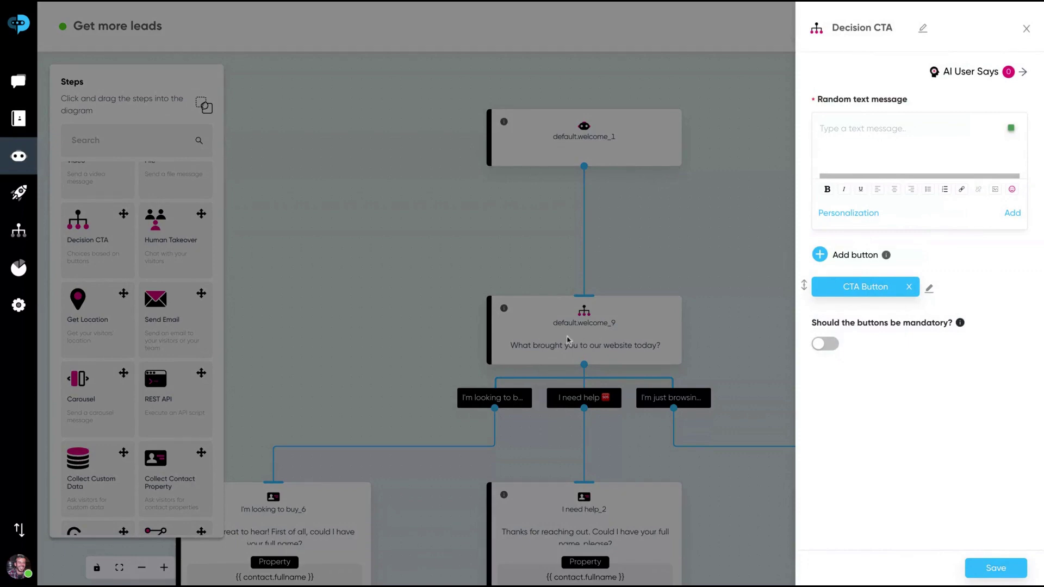
click(846, 254)
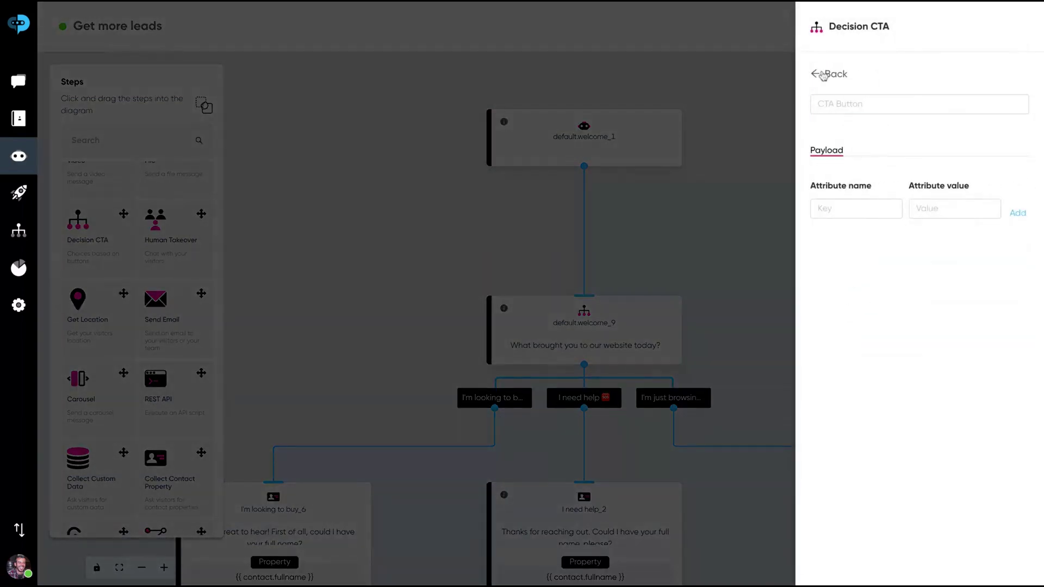
click(822, 72)
click(1027, 30)
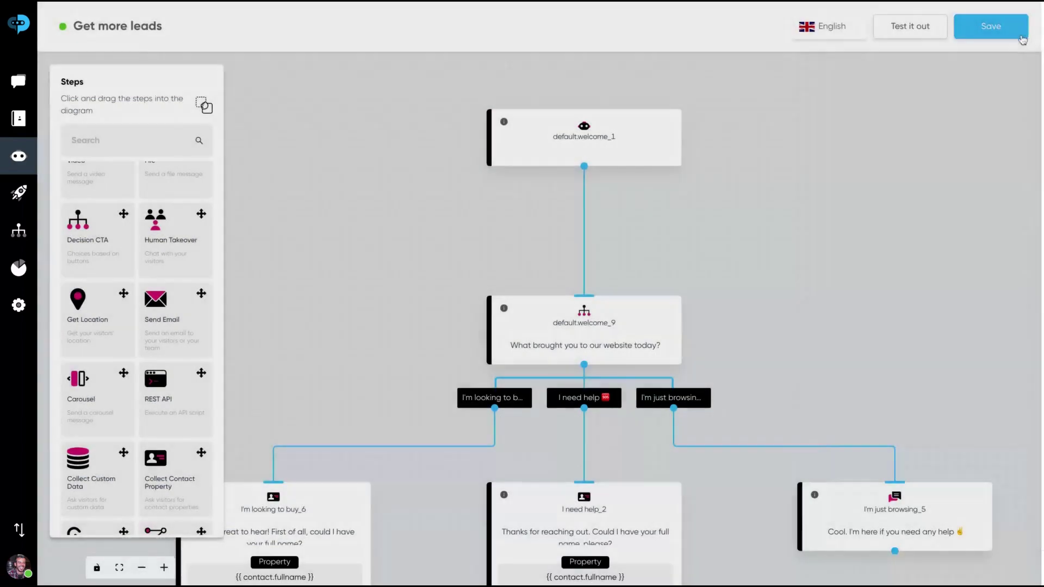
scroll(95, 332, down, 3)
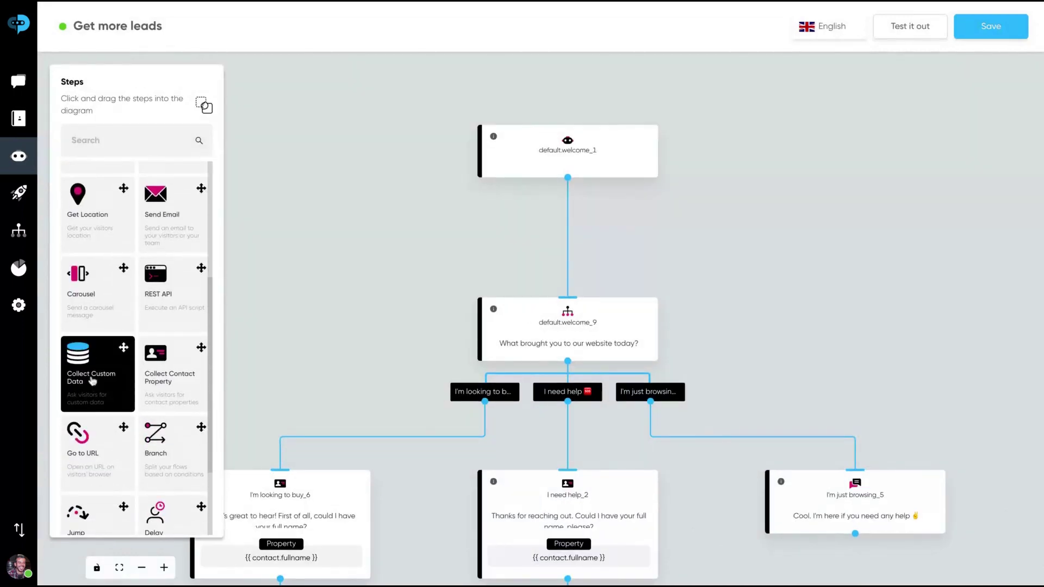
click(95, 333)
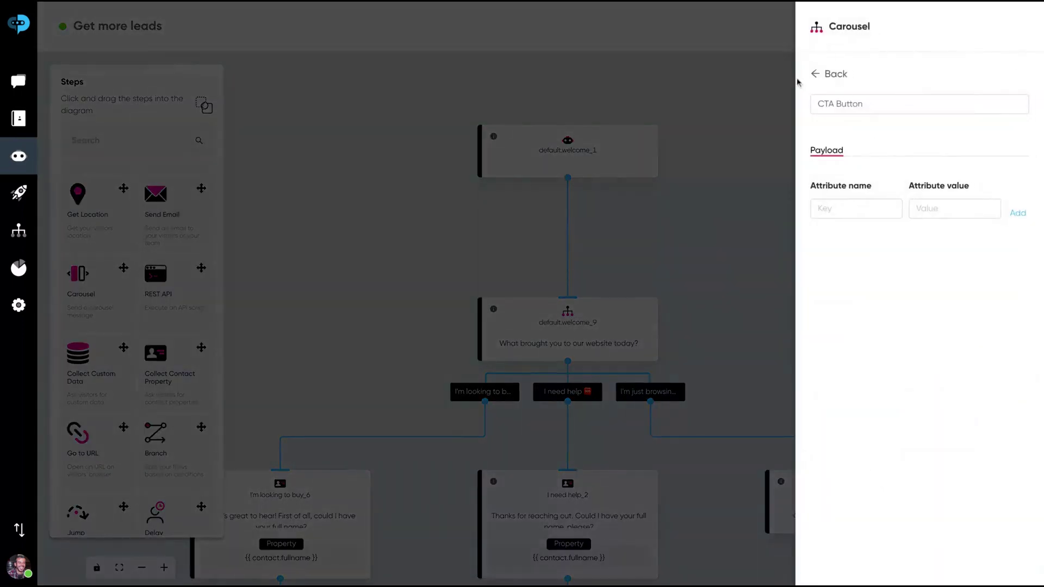
click(817, 76)
click(1027, 30)
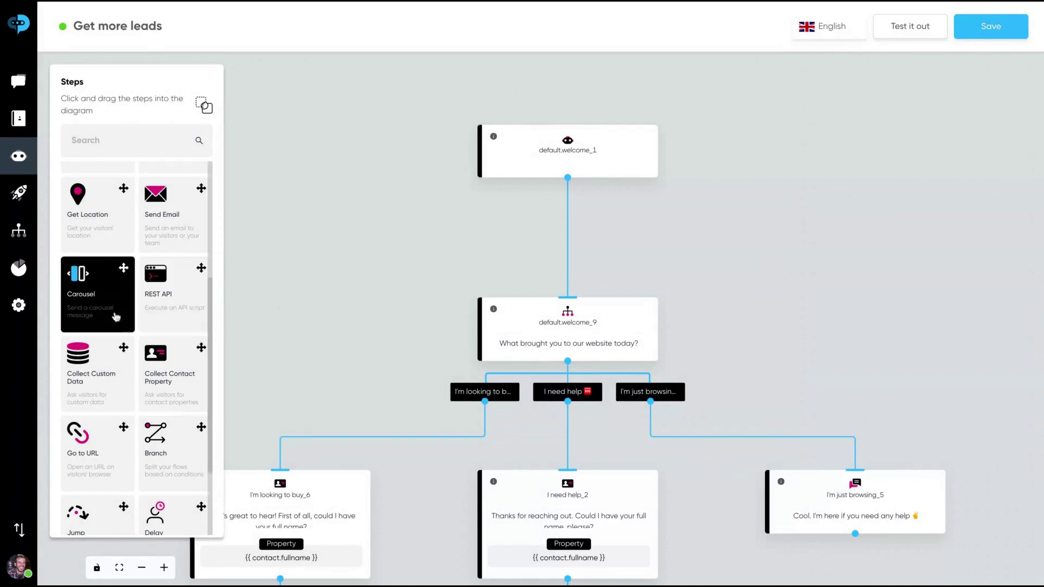
scroll(168, 309, down, 1)
scroll(168, 308, down, 2)
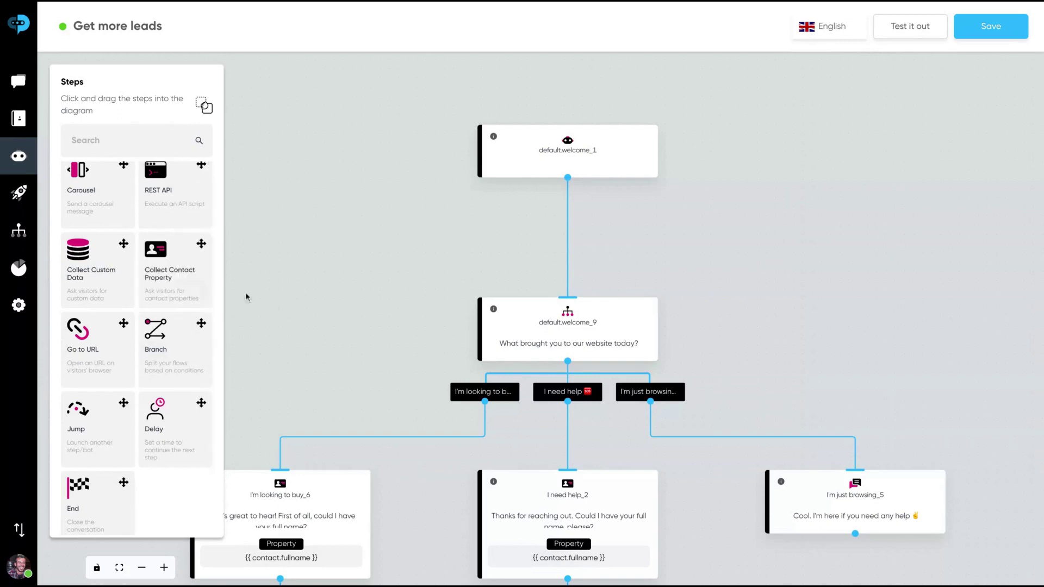
drag(180, 288, 782, 225)
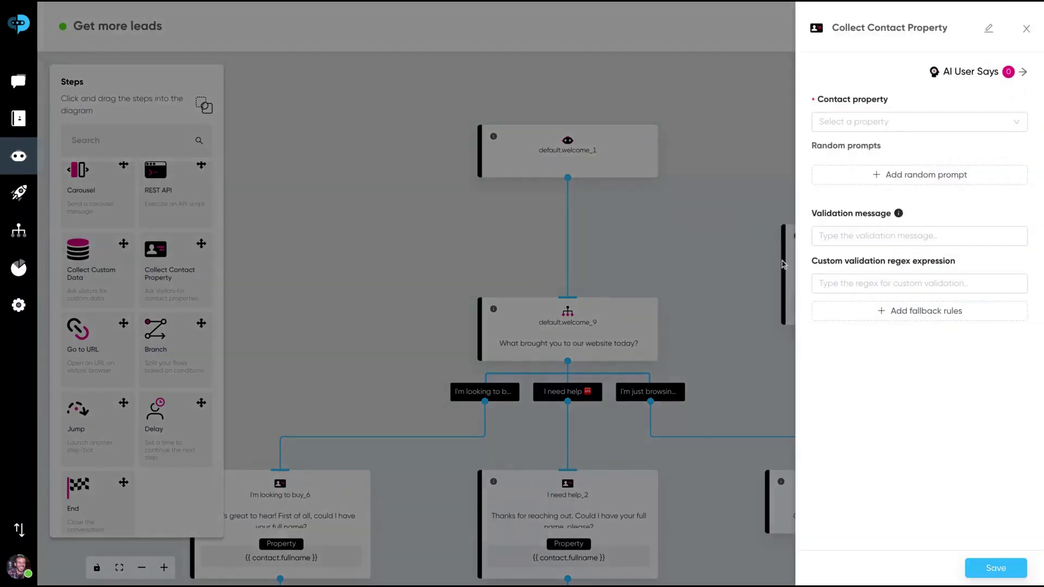
click(870, 122)
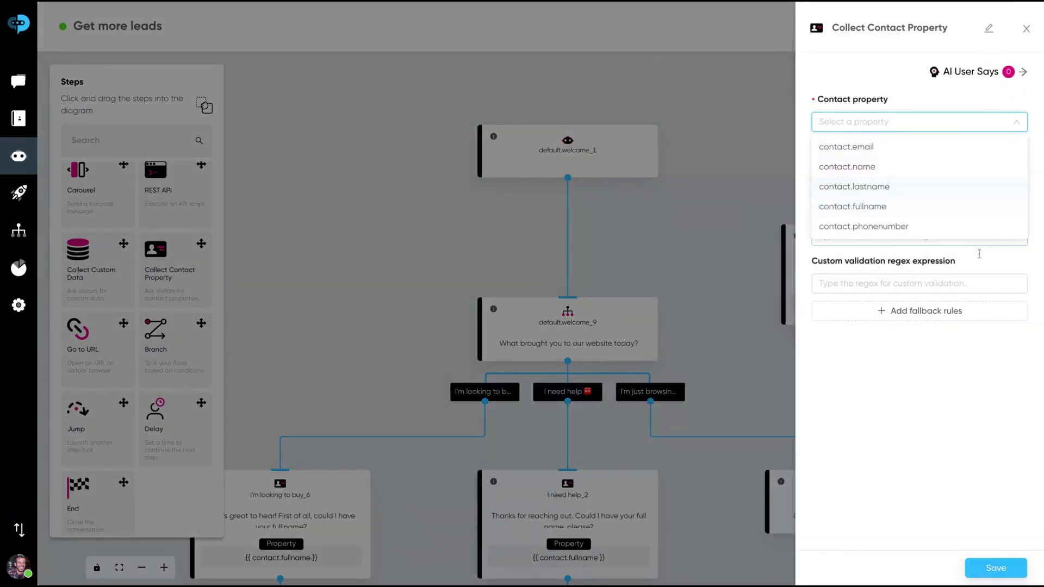
click(898, 408)
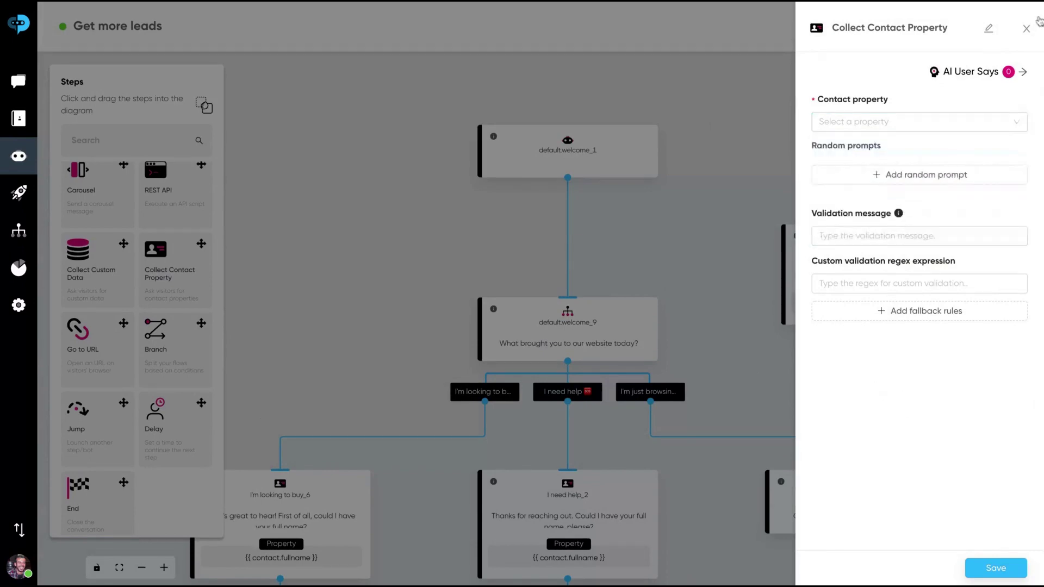
key(Escape)
drag(164, 348, 783, 228)
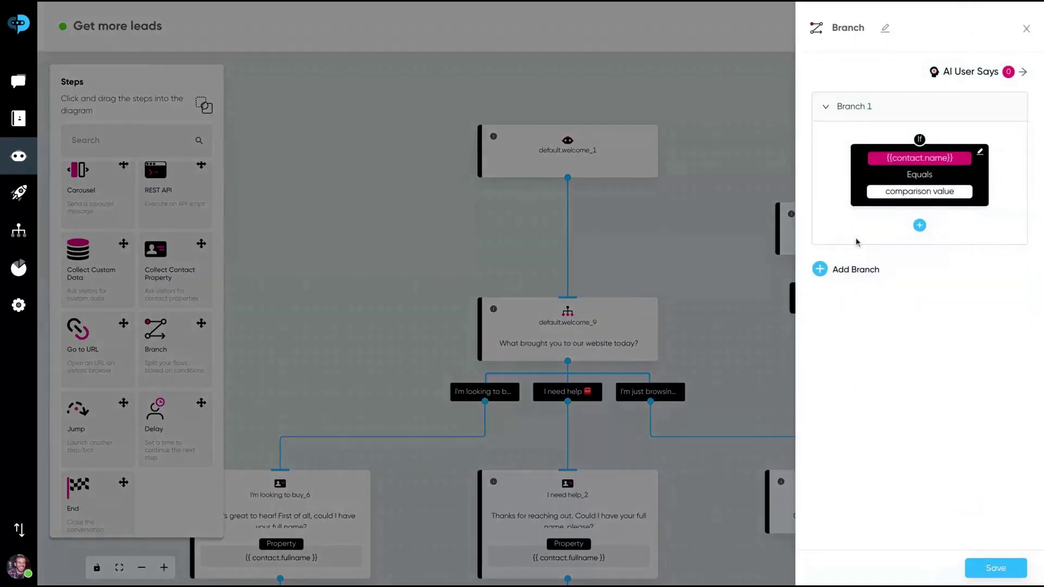
click(1026, 30)
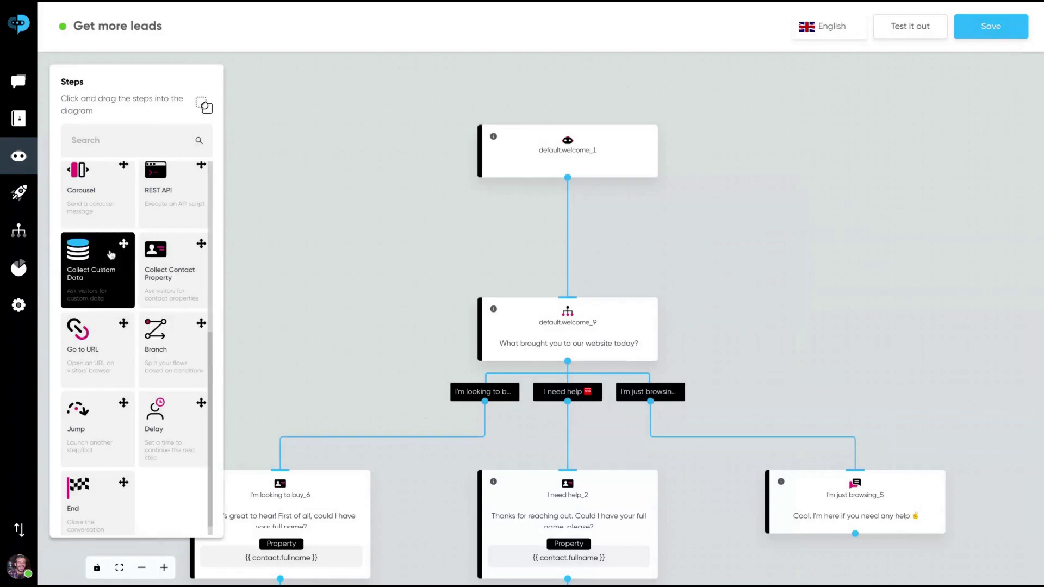
drag(75, 355, 841, 223)
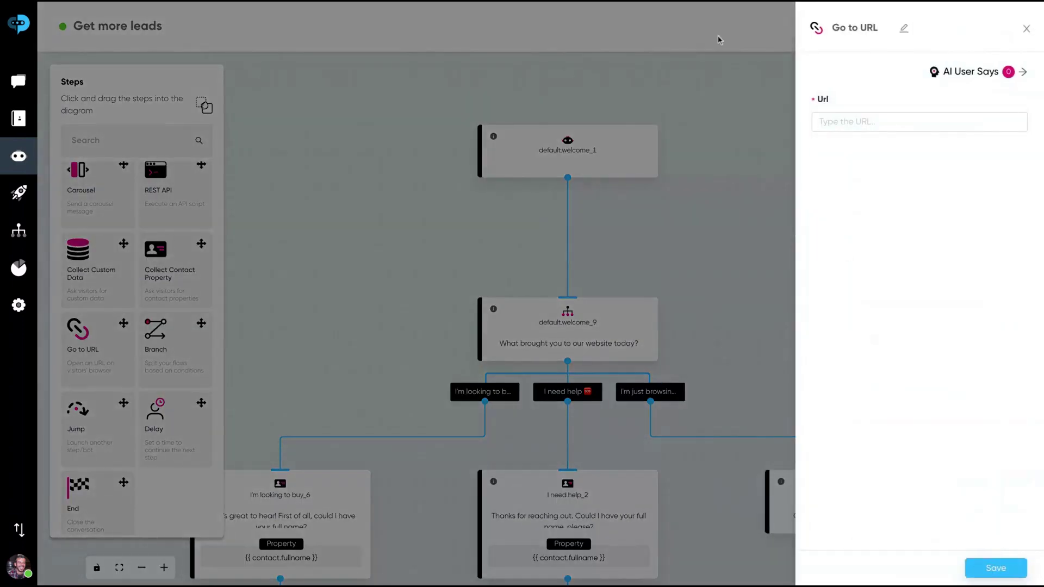
click(1026, 28)
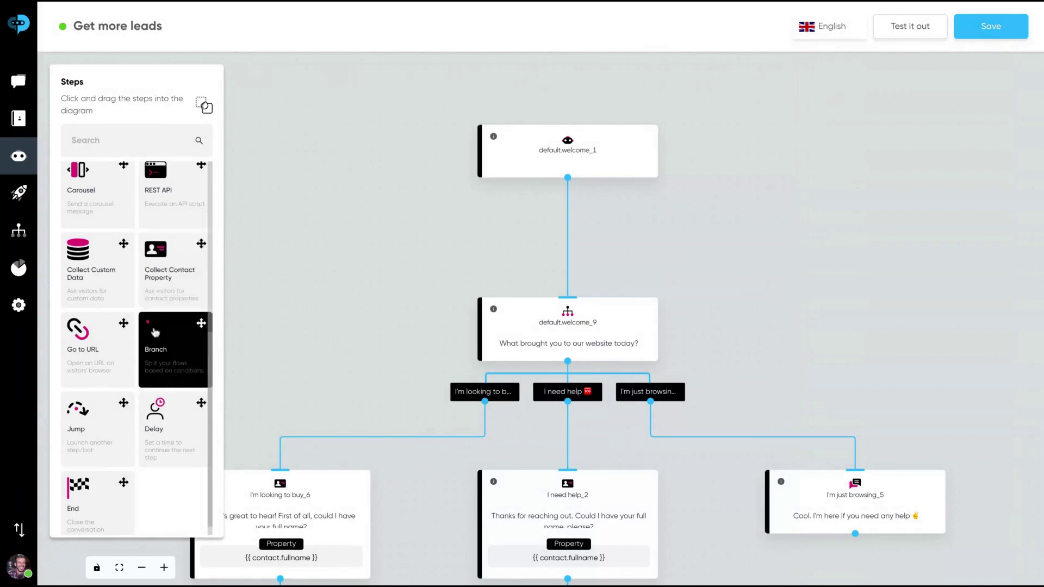
scroll(83, 423, down, 1)
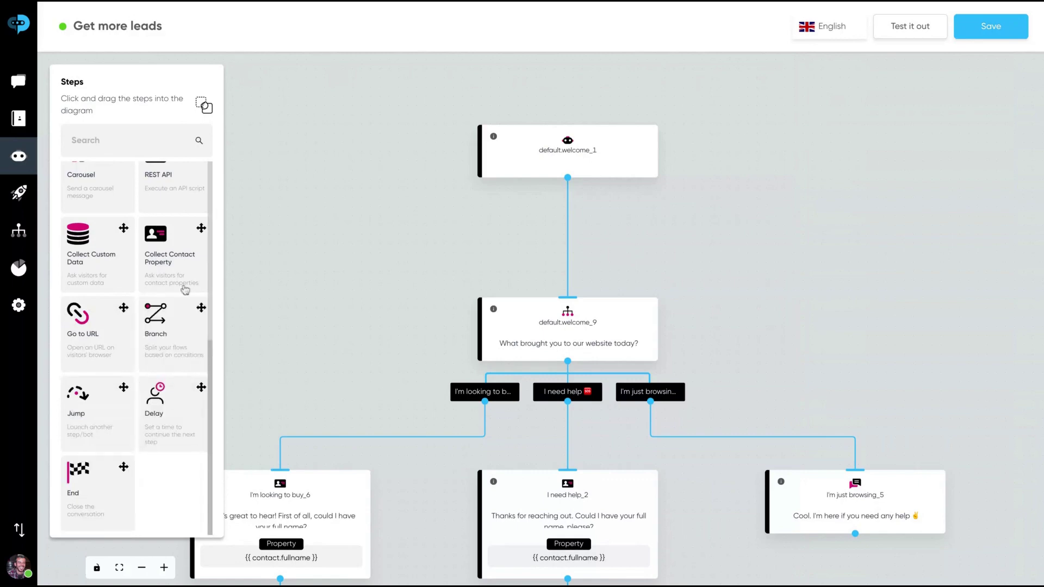
scroll(129, 260, up, 3)
Step: Add 'Oi' to default.welcome_1's AI User Says, raising its phrase count to 18
scroll(130, 260, up, 10)
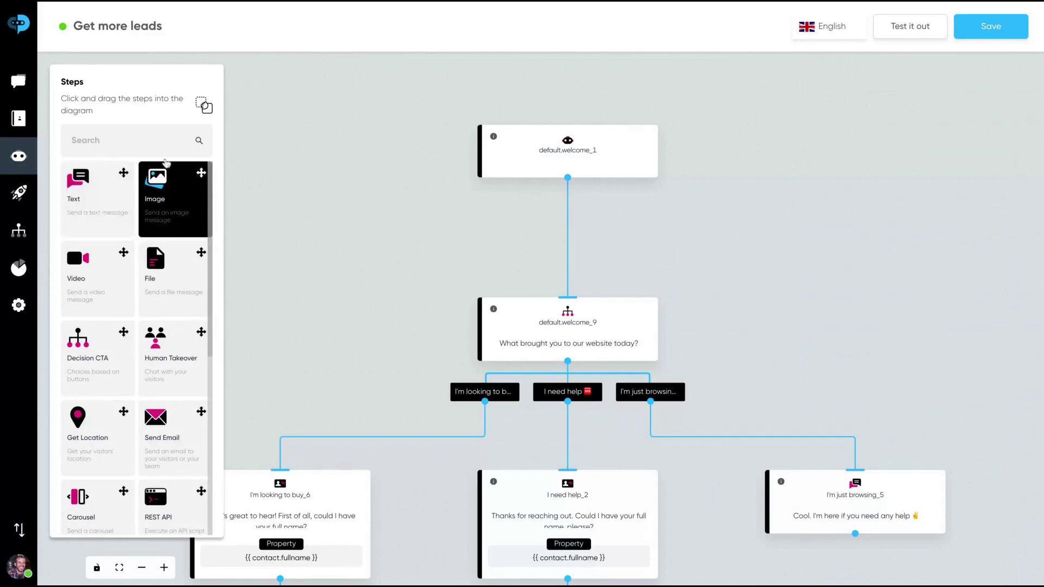
scroll(288, 178, down, 2)
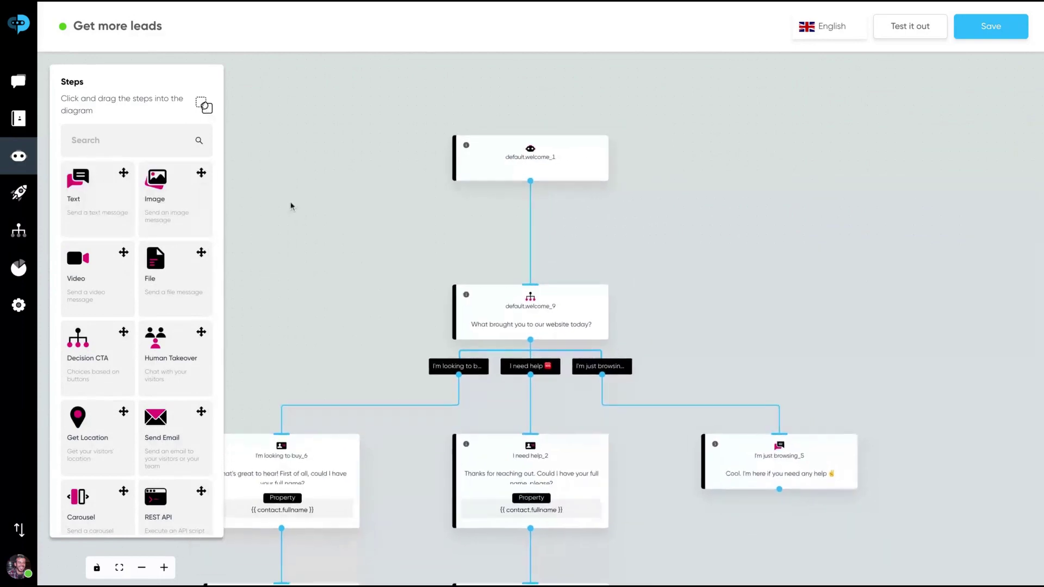
scroll(289, 205, up, 3)
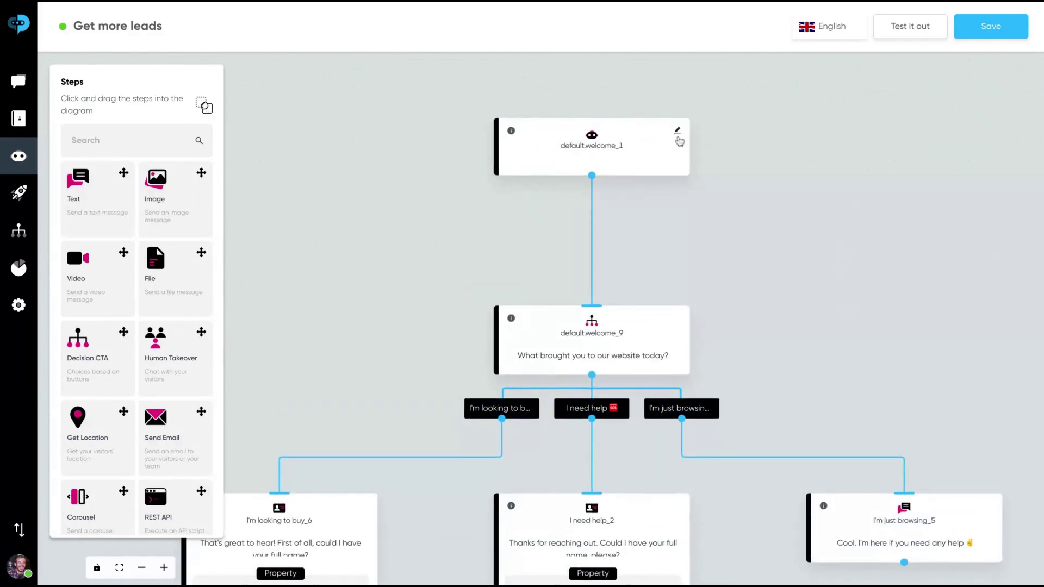
click(678, 137)
click(993, 79)
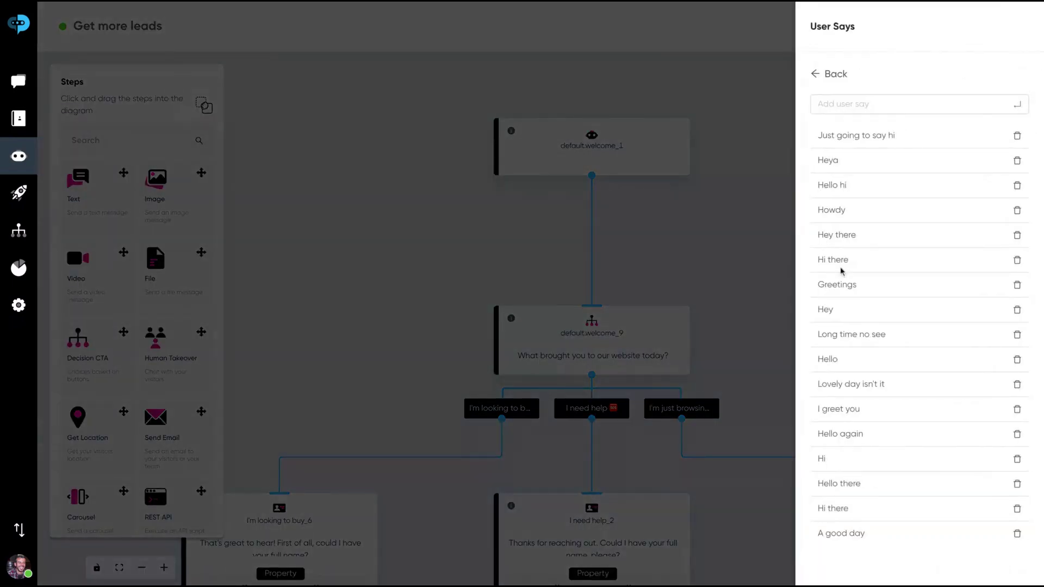
click(846, 105)
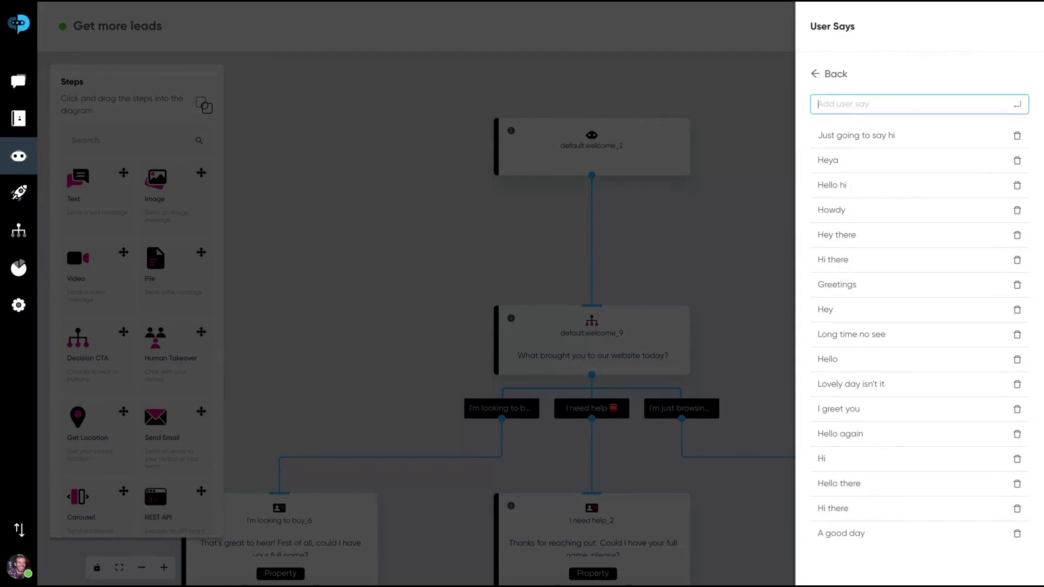
text(Oi)
key(Return)
click(816, 74)
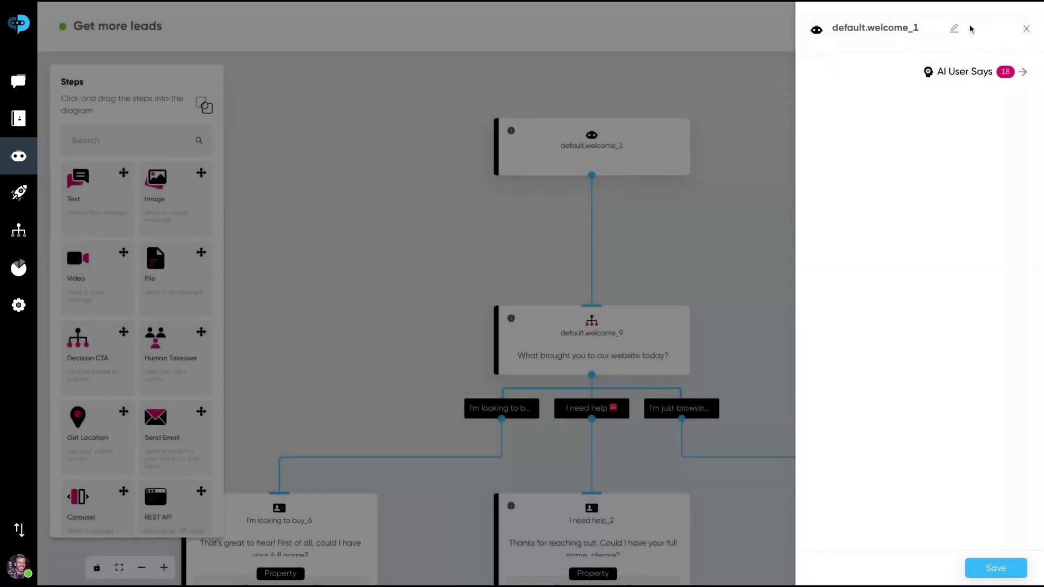
click(1026, 28)
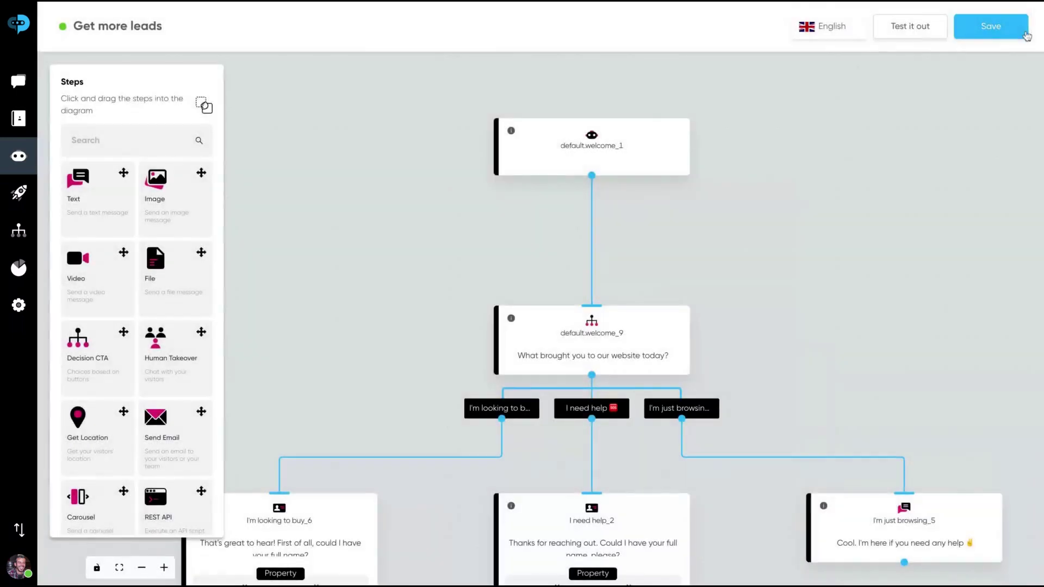
scroll(548, 261, up, 2)
mouse_move(567, 251)
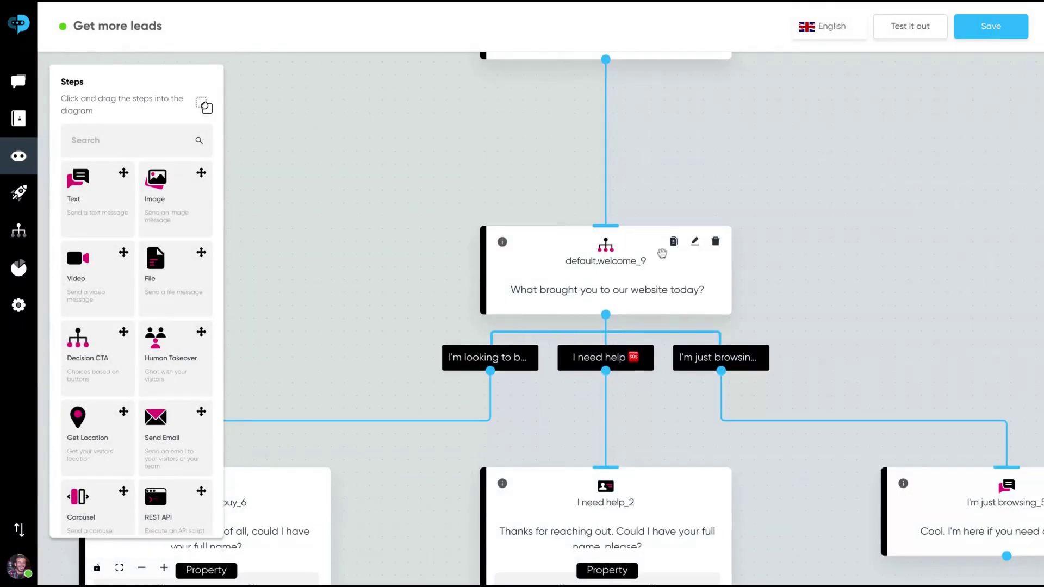
click(695, 241)
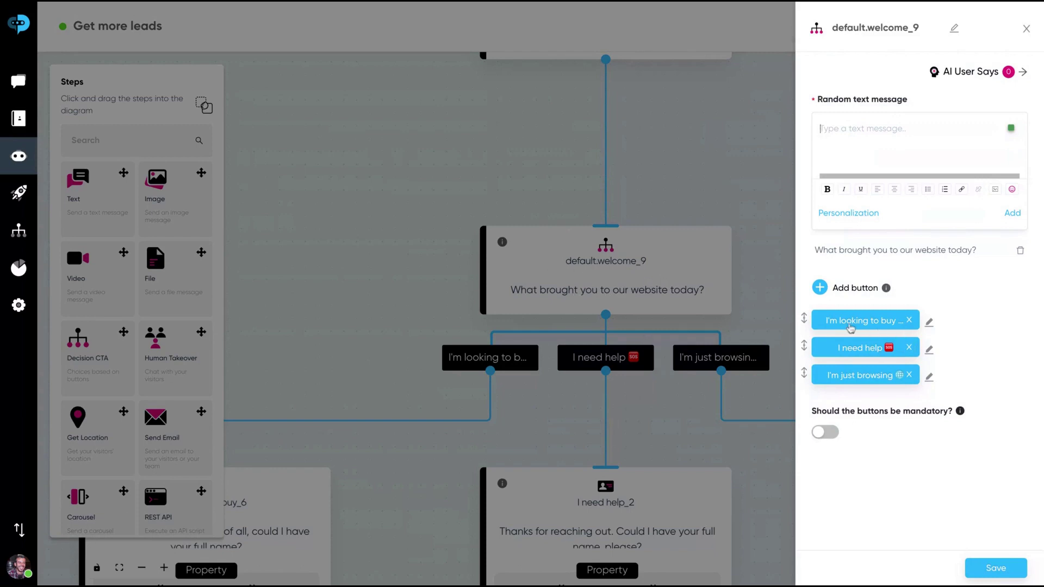
click(876, 321)
click(907, 103)
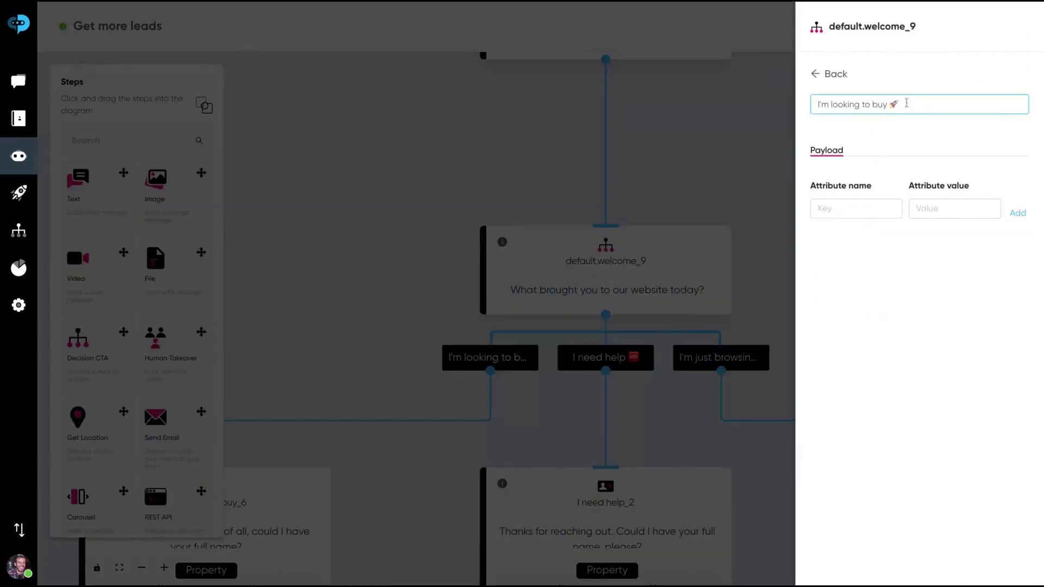
click(823, 81)
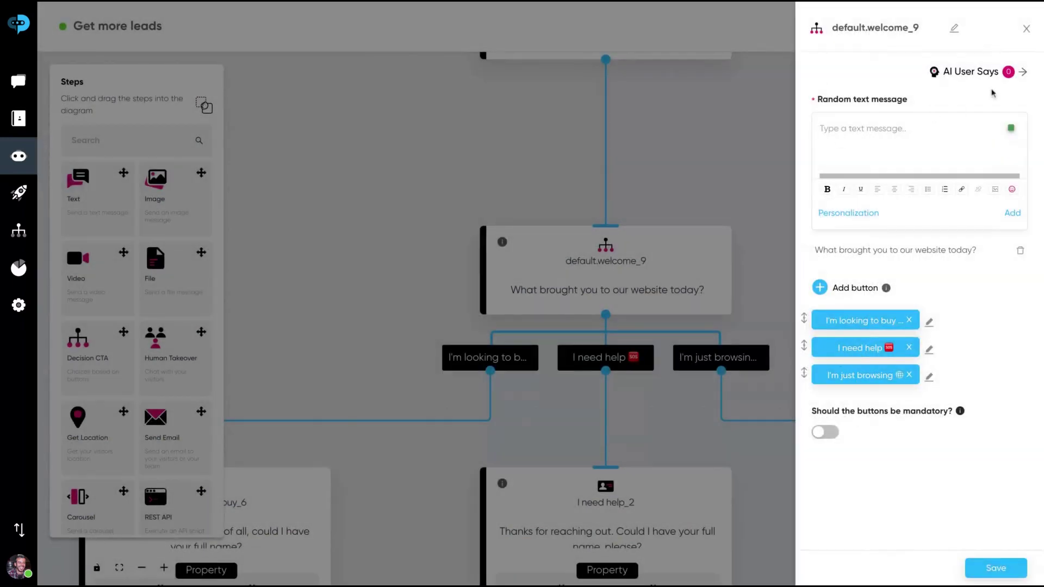
click(1032, 32)
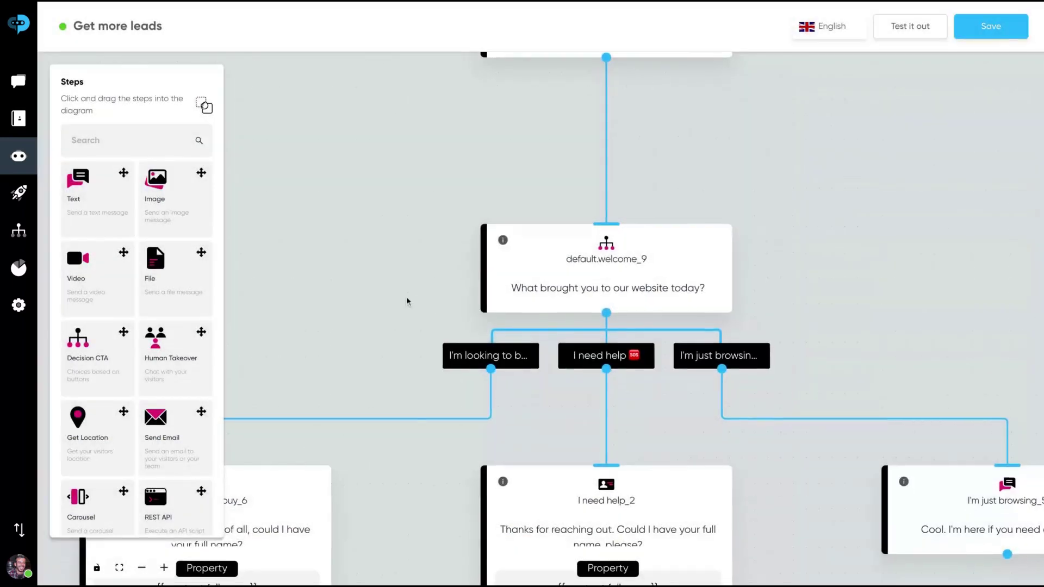
scroll(407, 296, down, 5)
scroll(599, 272, left, 10)
scroll(658, 381, right, 4)
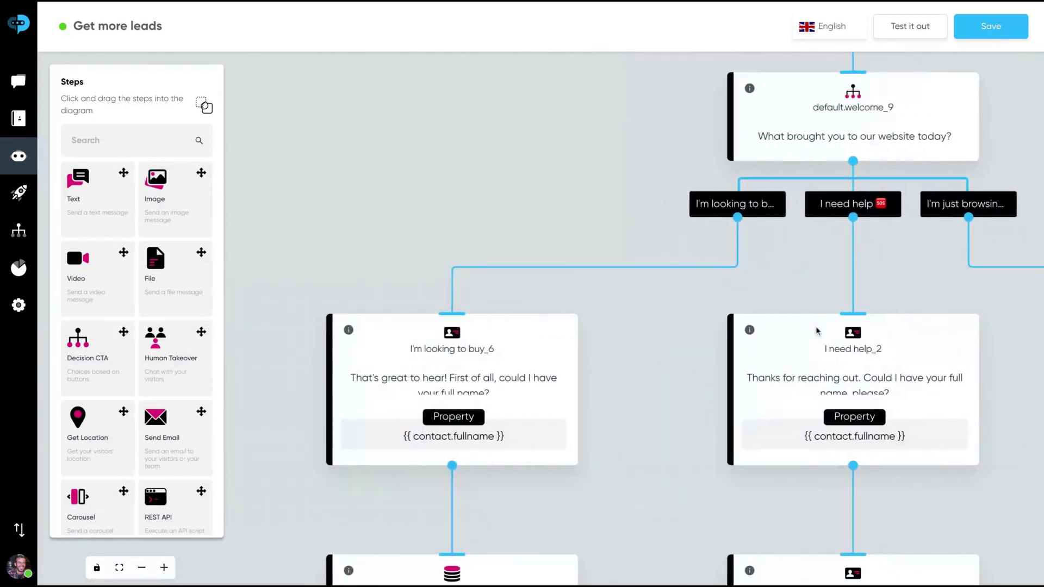
scroll(658, 395, right, 5)
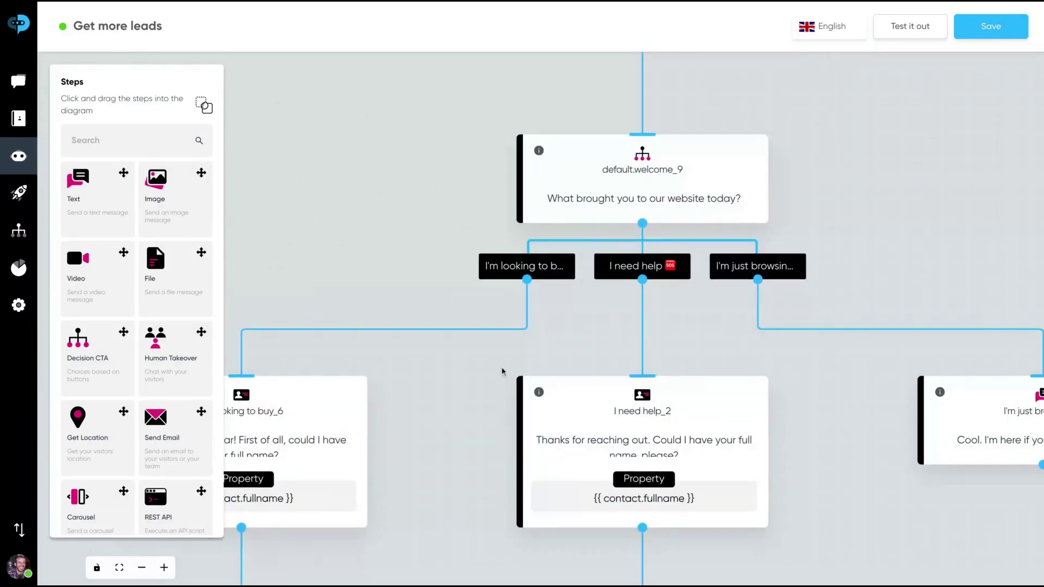
scroll(854, 431, right, 3)
scroll(853, 432, right, 3)
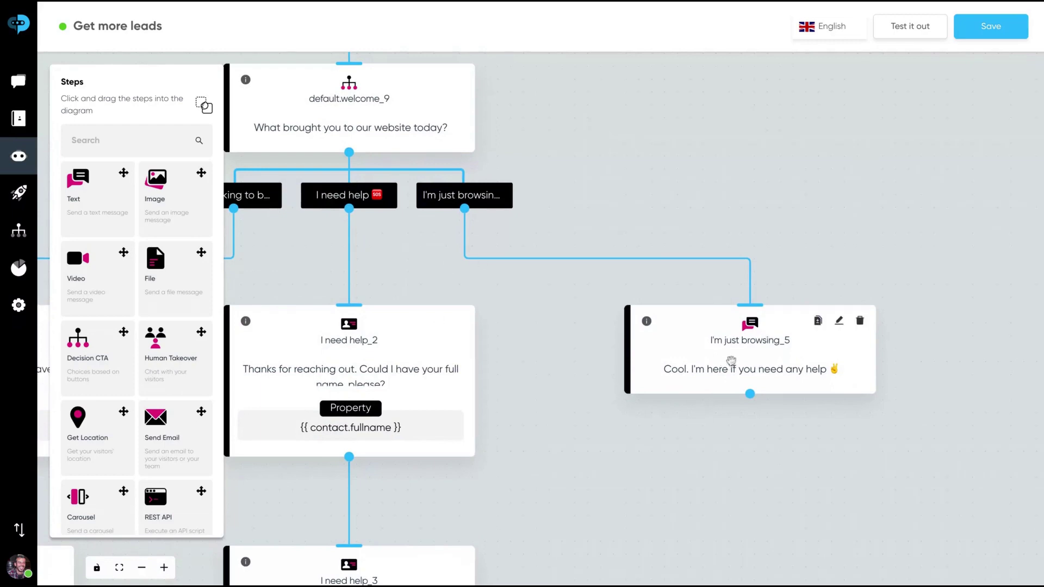
scroll(579, 426, left, 5)
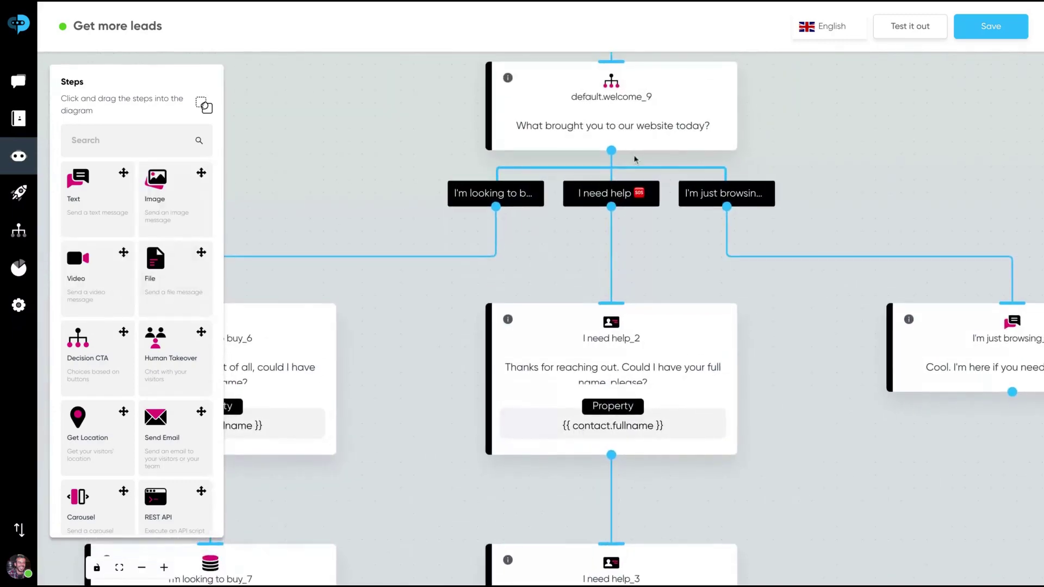
click(78, 290)
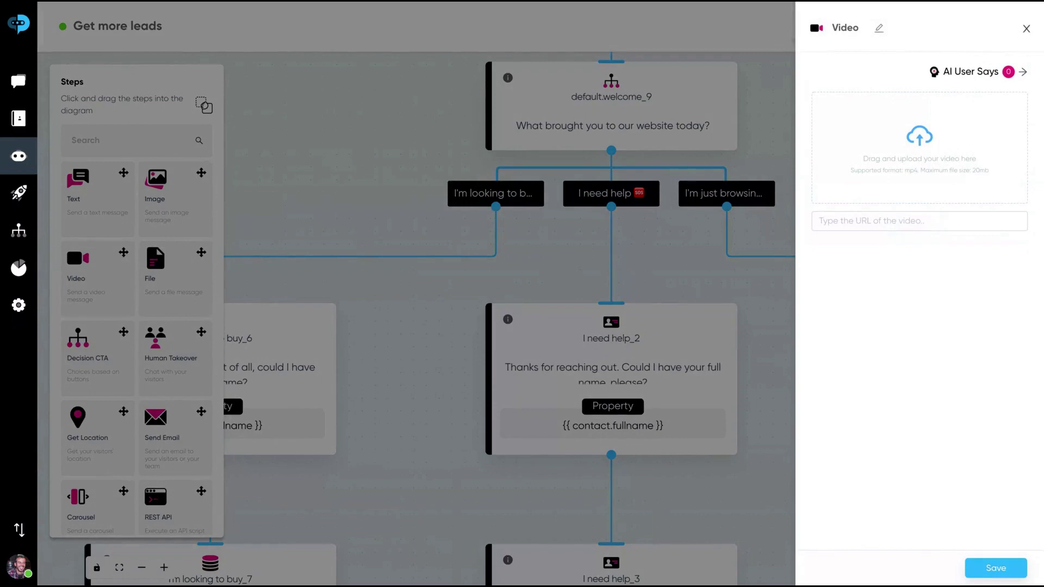
click(1026, 28)
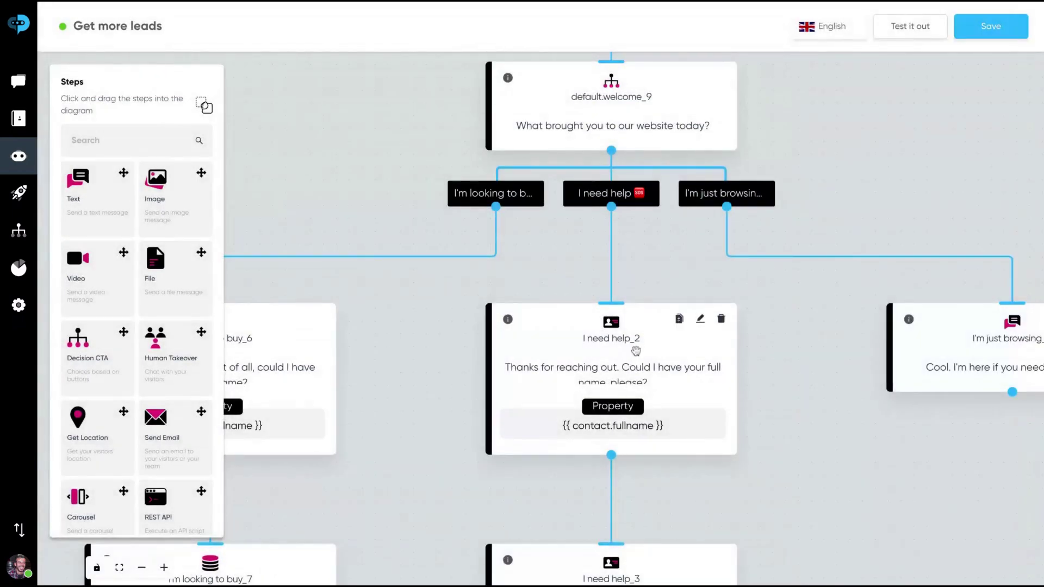
click(700, 319)
click(861, 275)
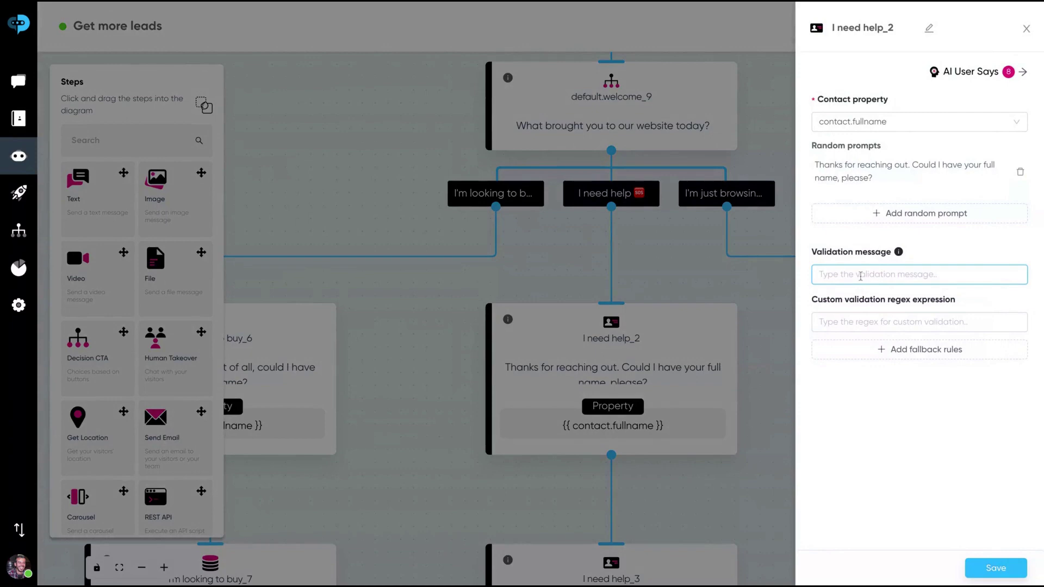
click(61, 314)
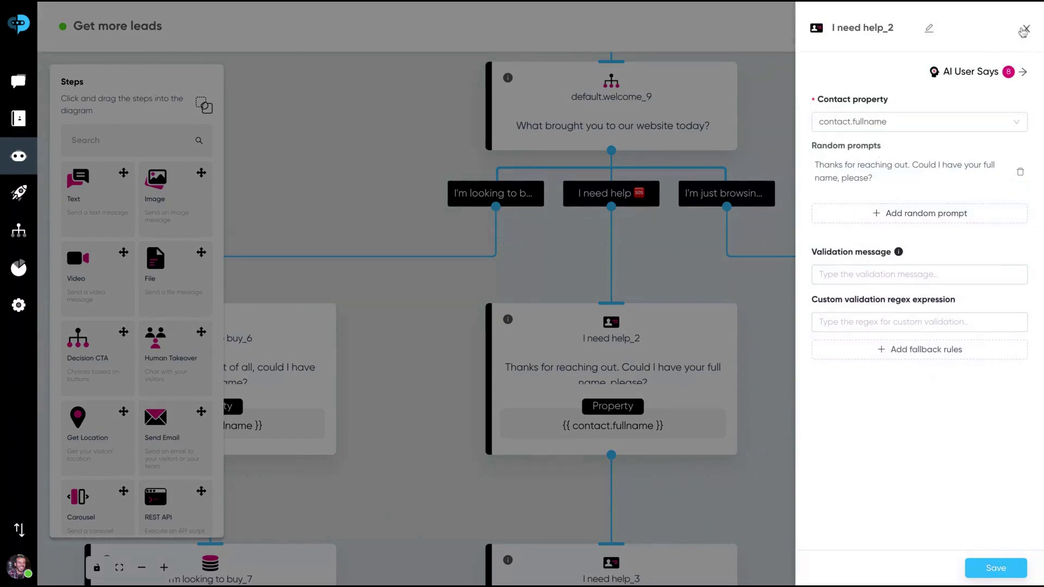
click(970, 72)
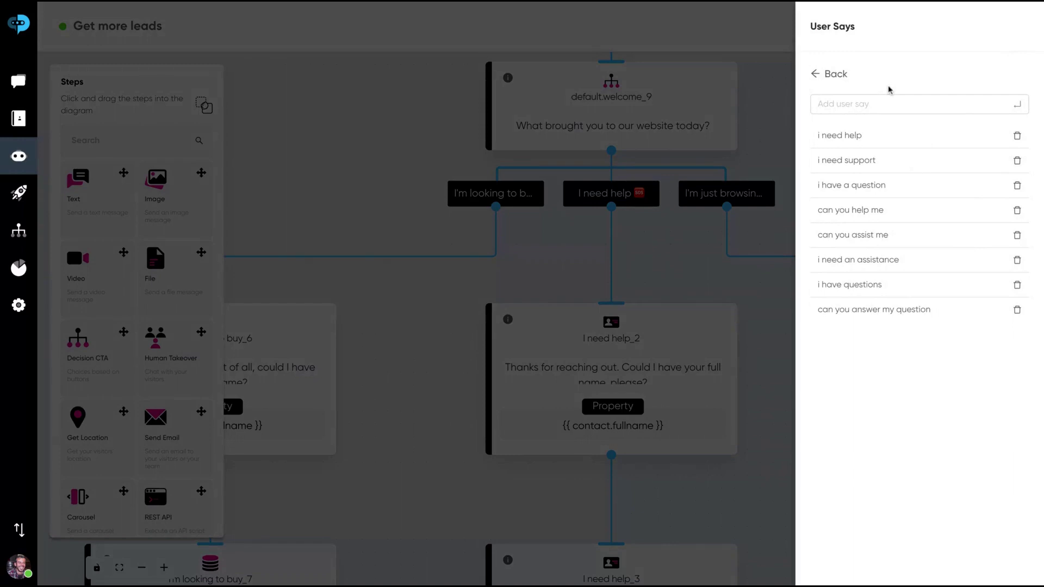
click(817, 75)
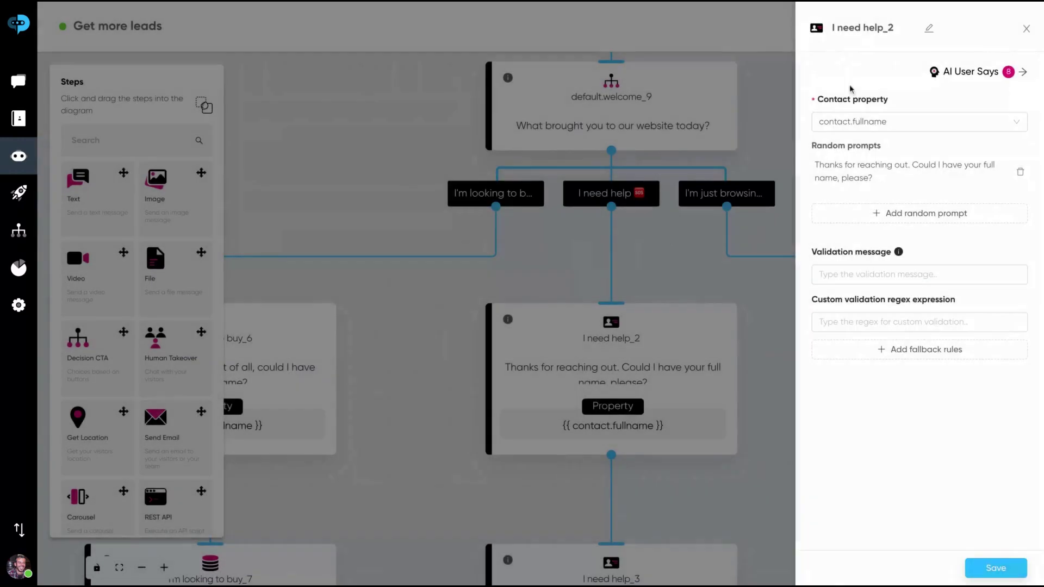
click(966, 75)
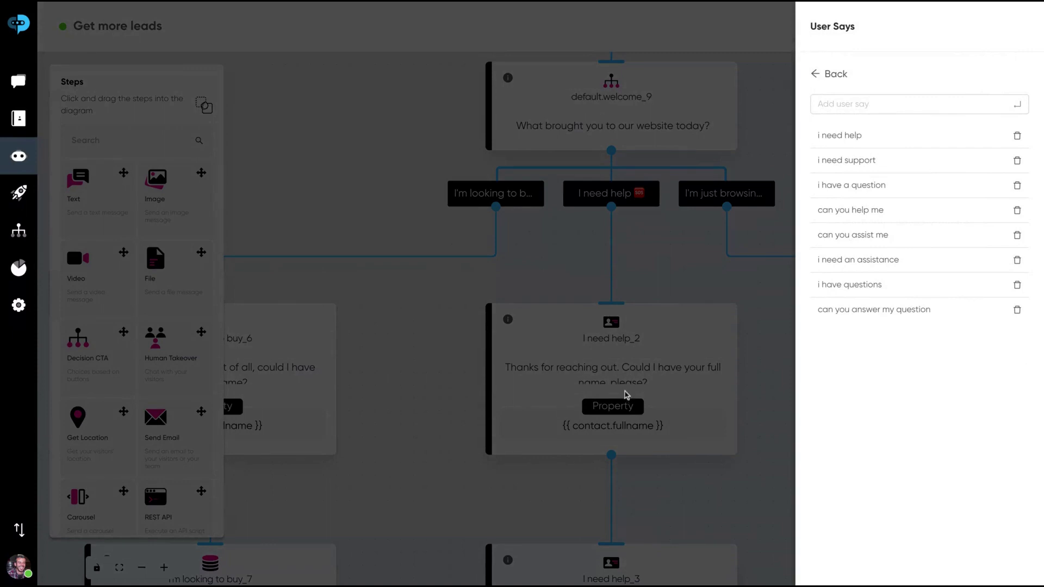
click(823, 76)
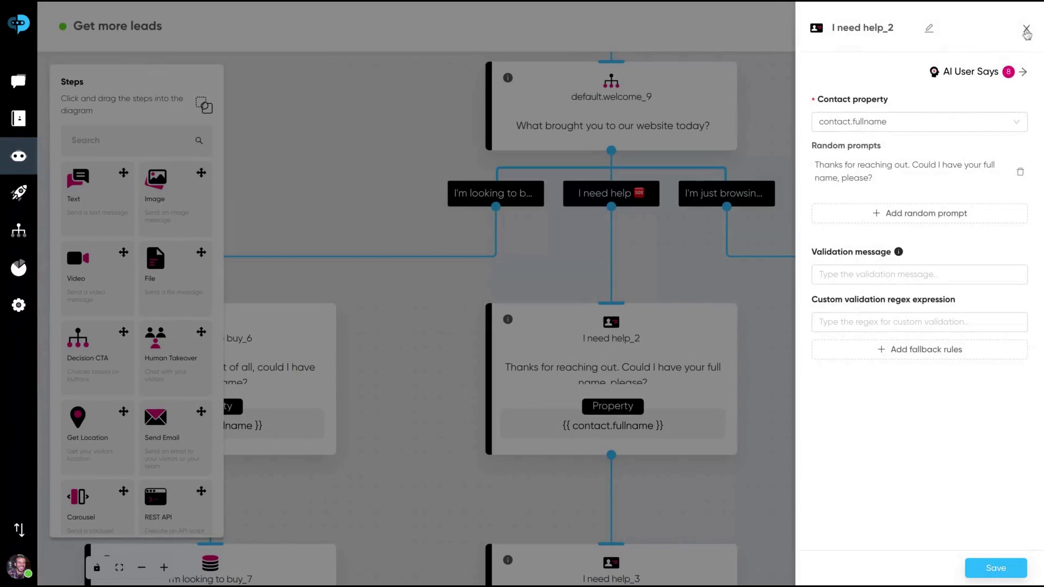
click(1027, 29)
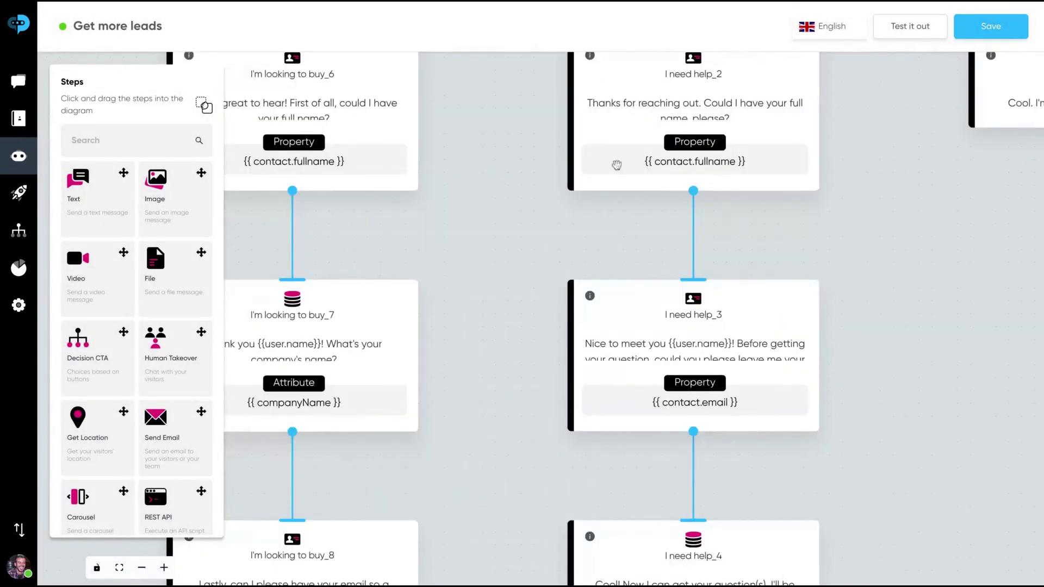
scroll(538, 301, down, 1)
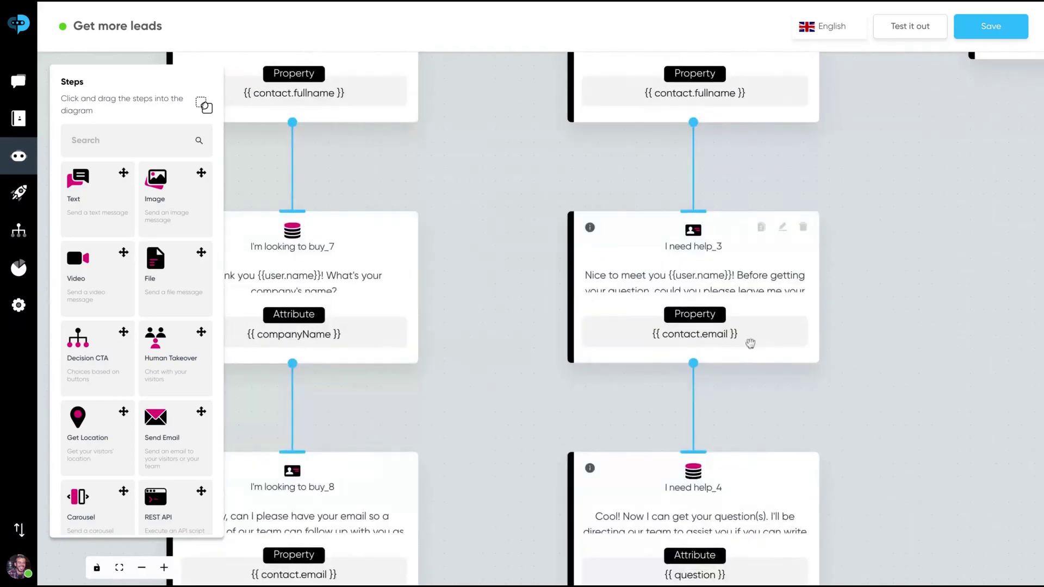
scroll(548, 210, up, 1)
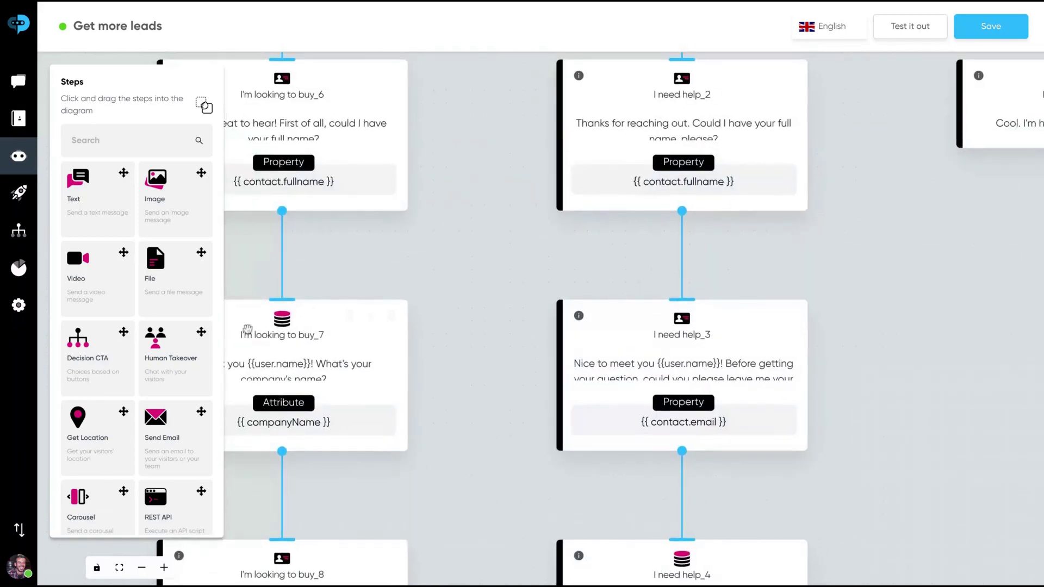
scroll(155, 438, down, 2)
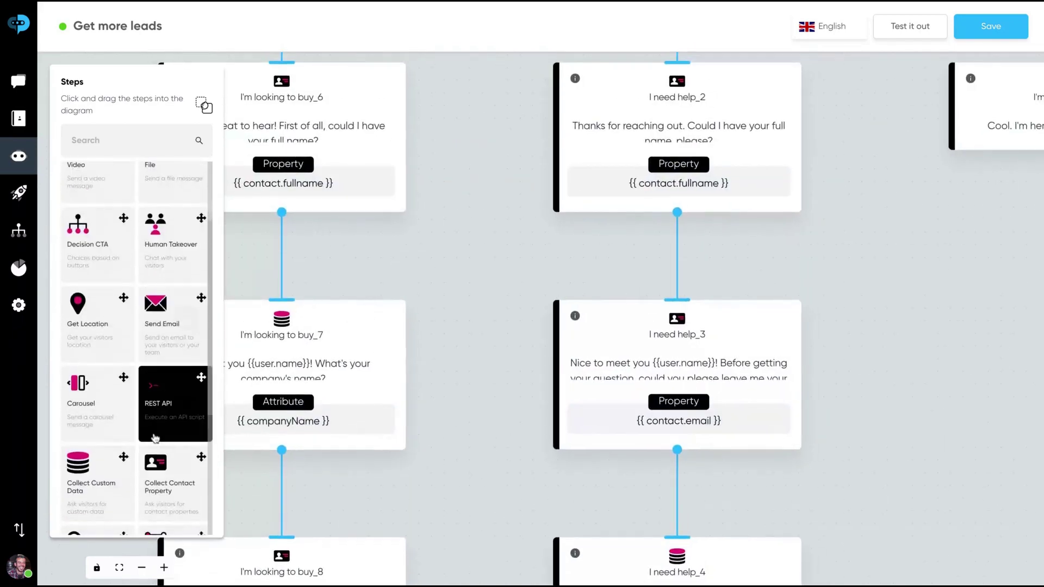
scroll(155, 438, down, 1)
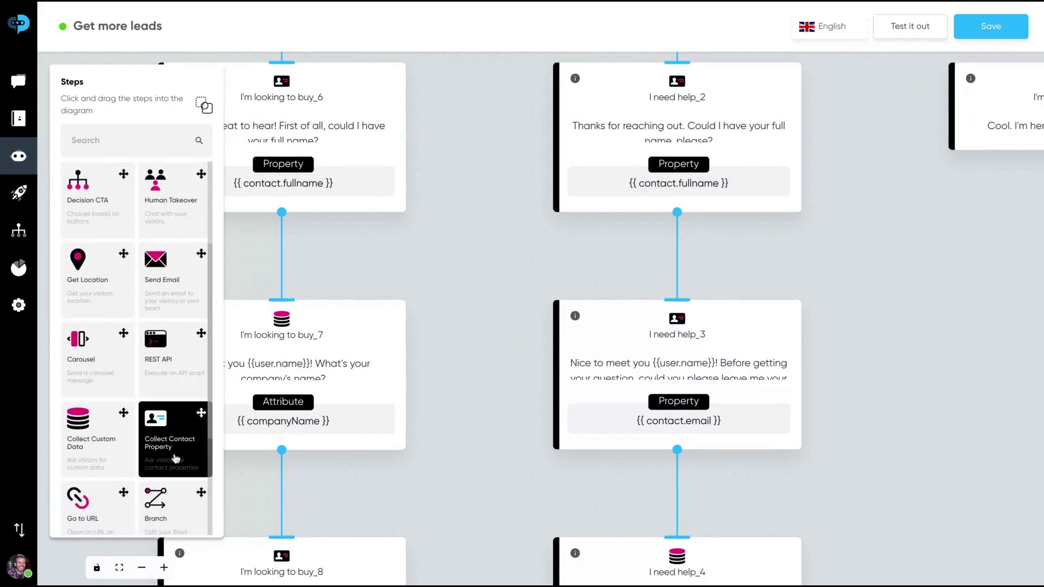
scroll(519, 400, down, 1)
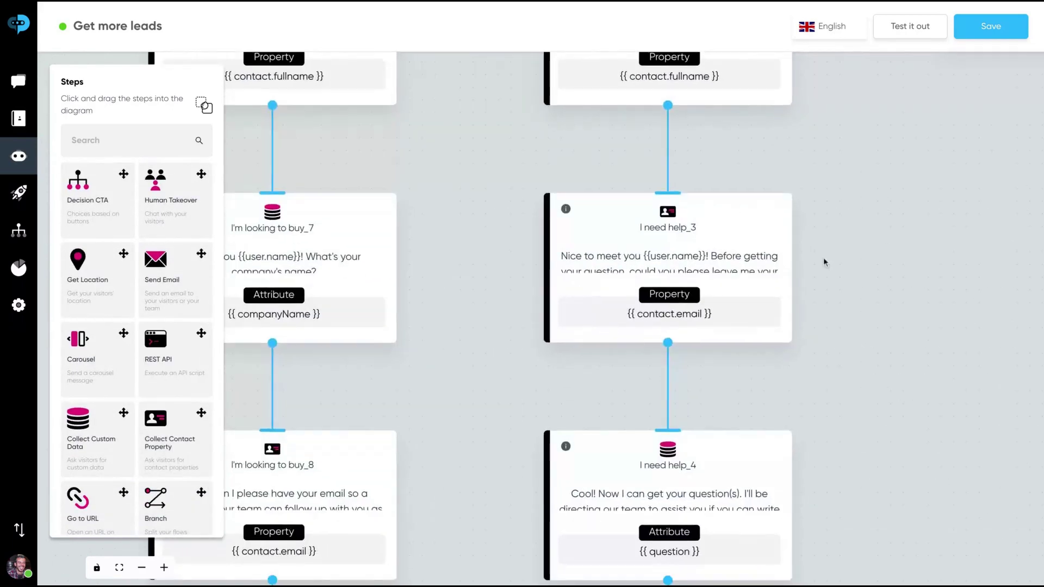
scroll(454, 185, up, 1)
scroll(504, 516, down, 1)
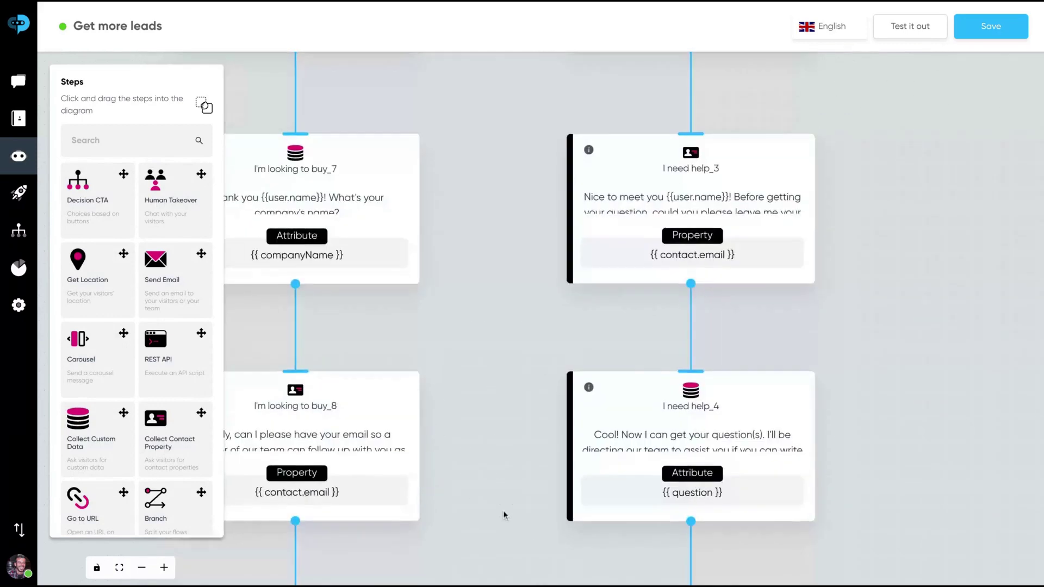
scroll(505, 515, down, 2)
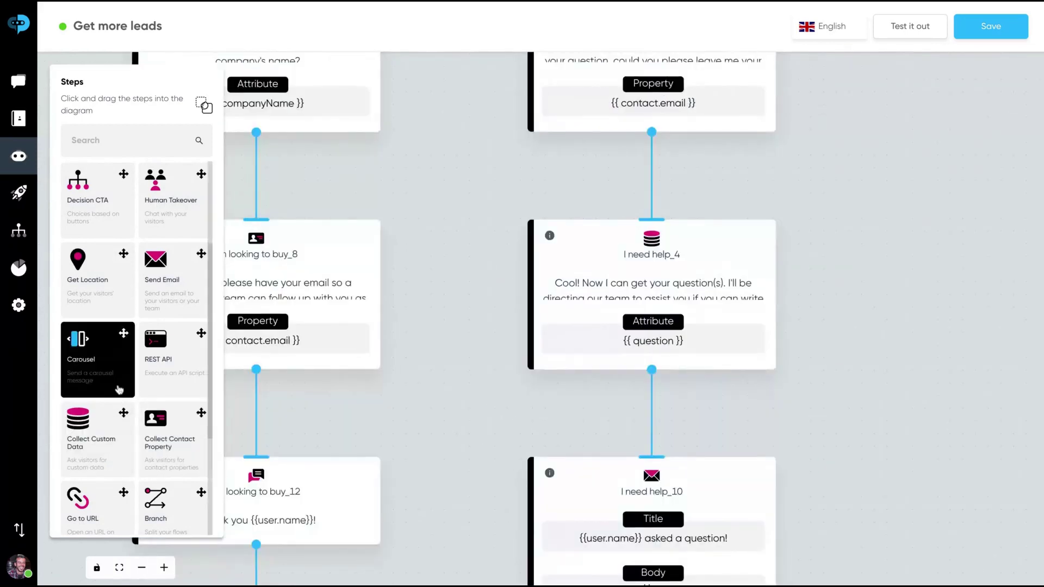
scroll(97, 381, up, 2)
scroll(86, 350, down, 2)
click(93, 440)
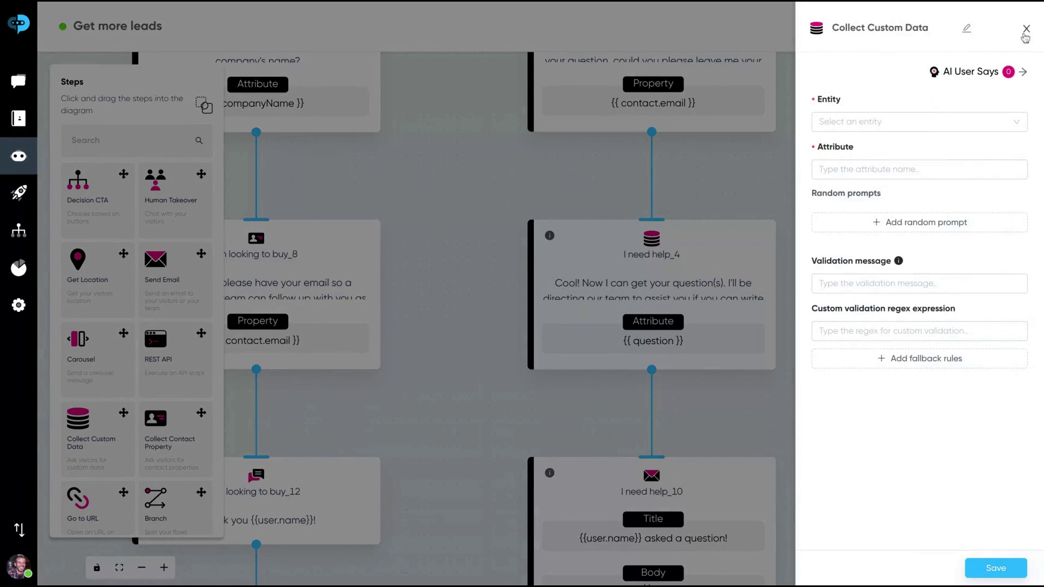
click(884, 122)
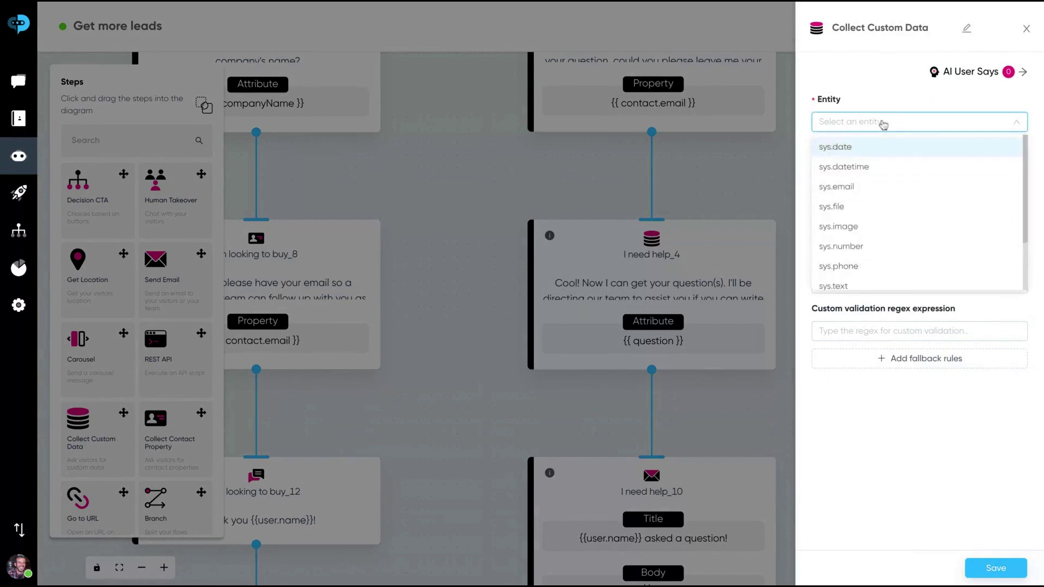
click(1026, 29)
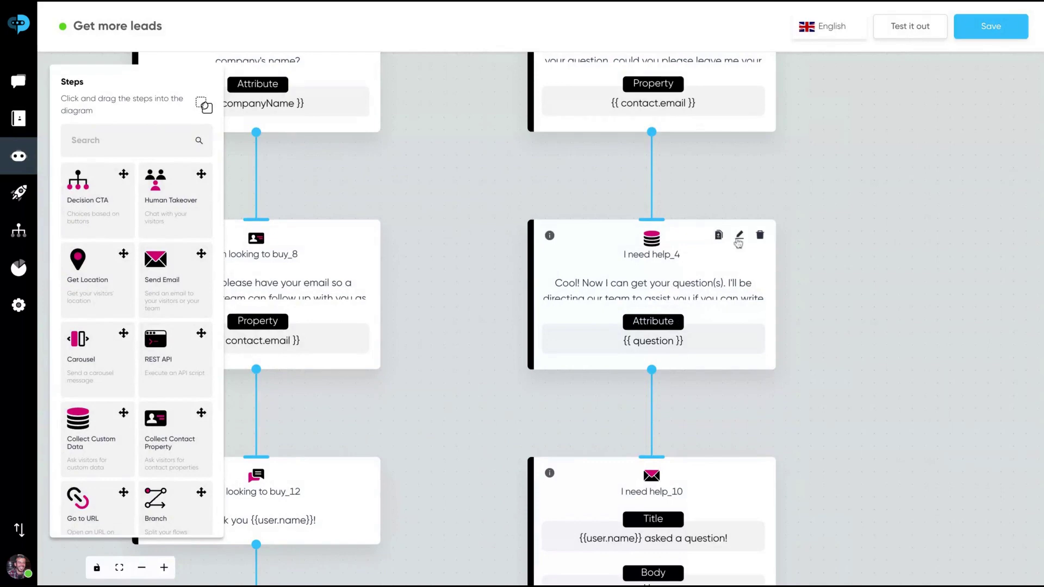
click(738, 237)
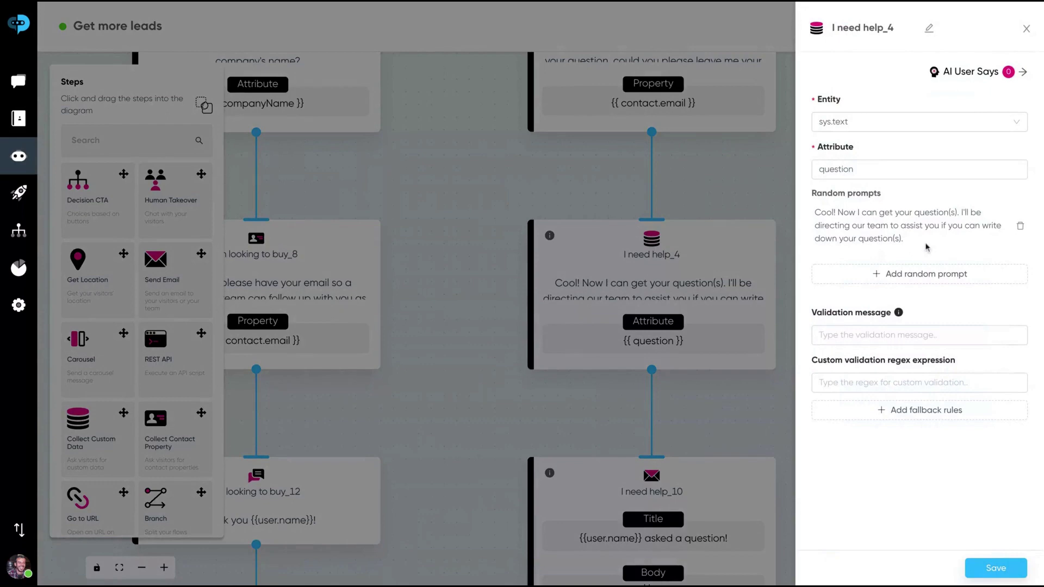
click(860, 123)
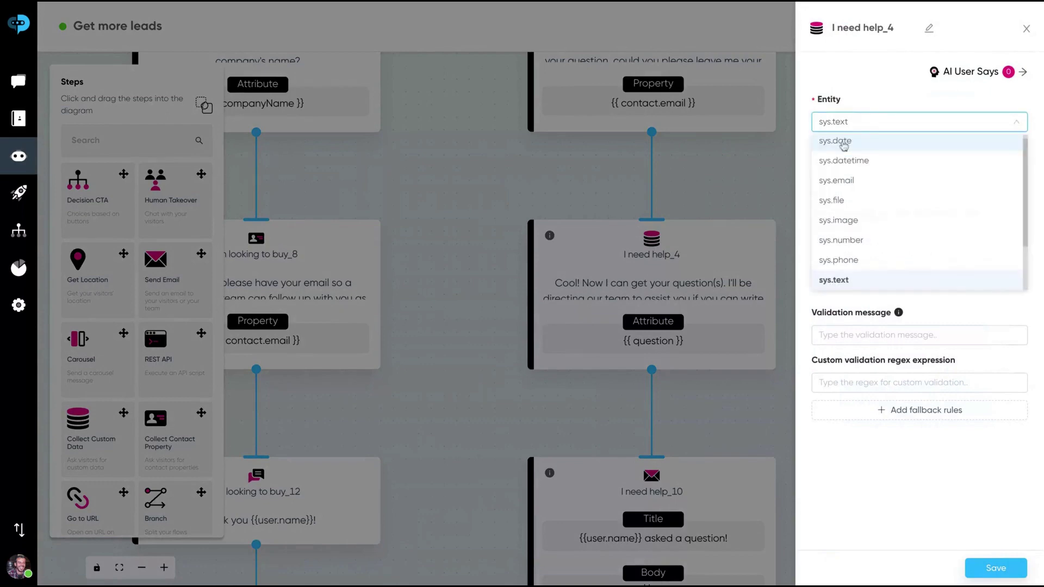
click(846, 281)
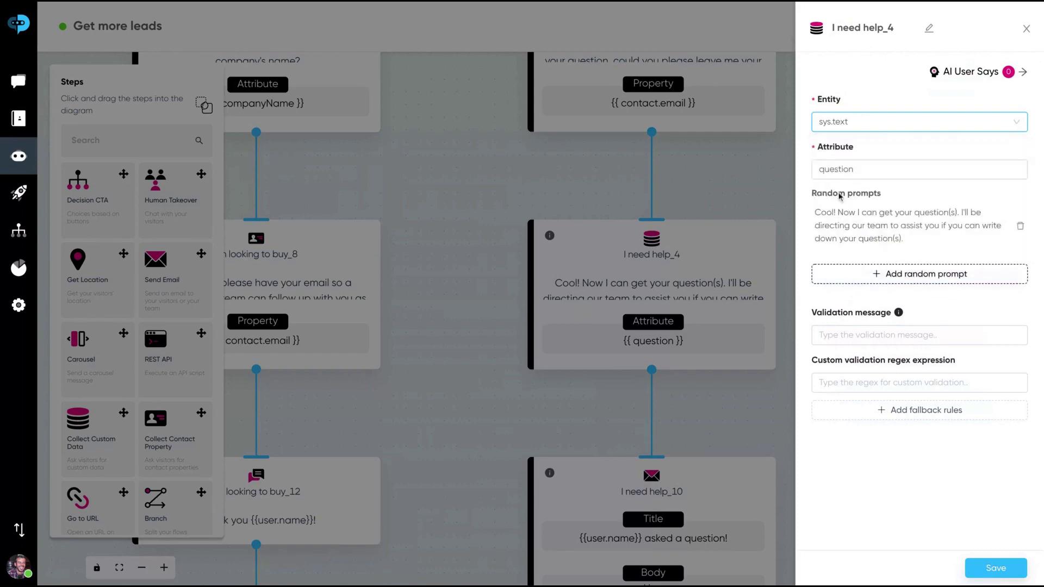
click(843, 170)
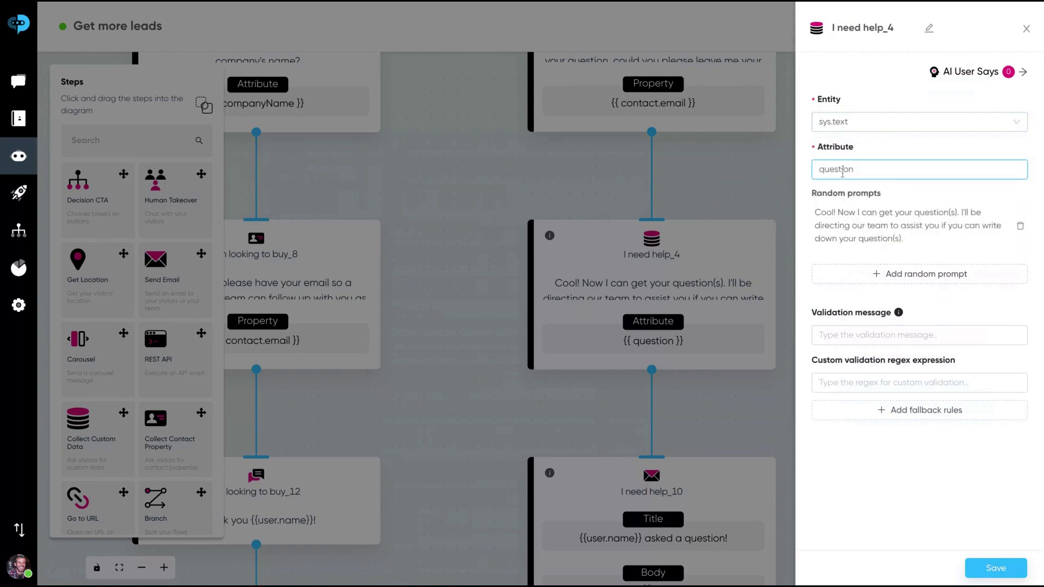
click(1028, 29)
scroll(780, 422, down, 3)
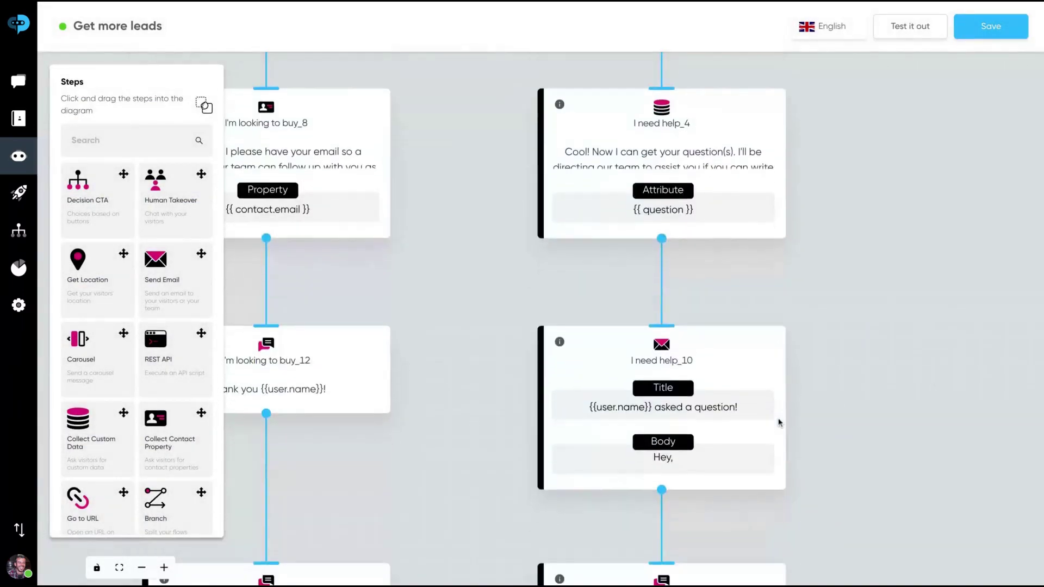
scroll(810, 425, down, 2)
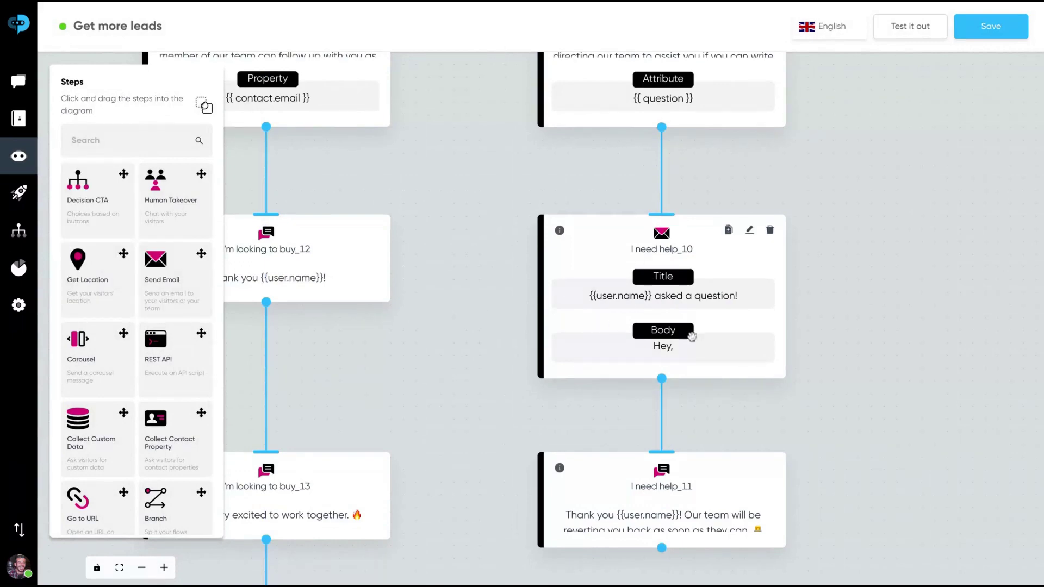
scroll(677, 341, down, 1)
click(760, 402)
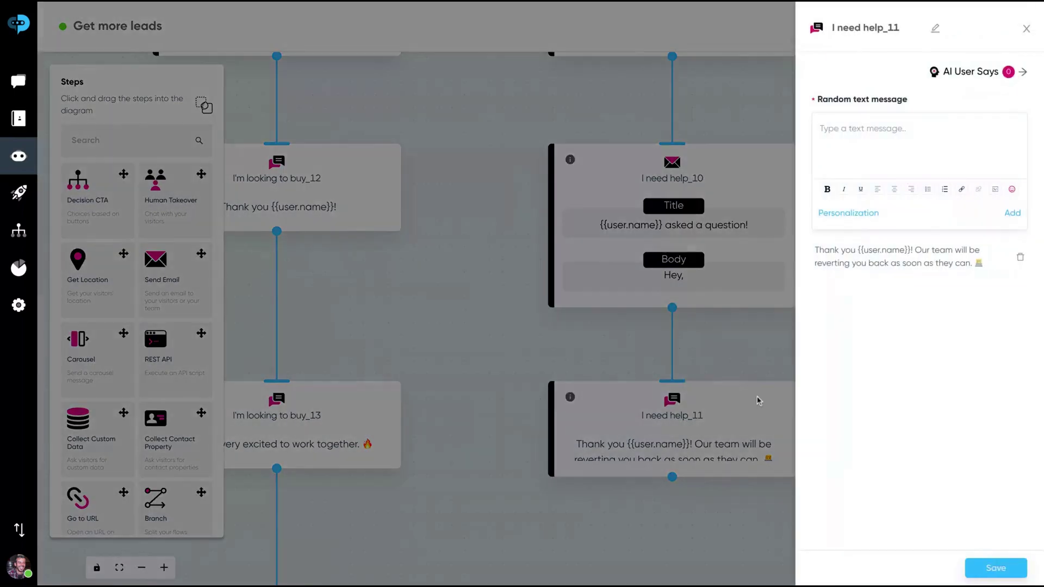
click(1026, 28)
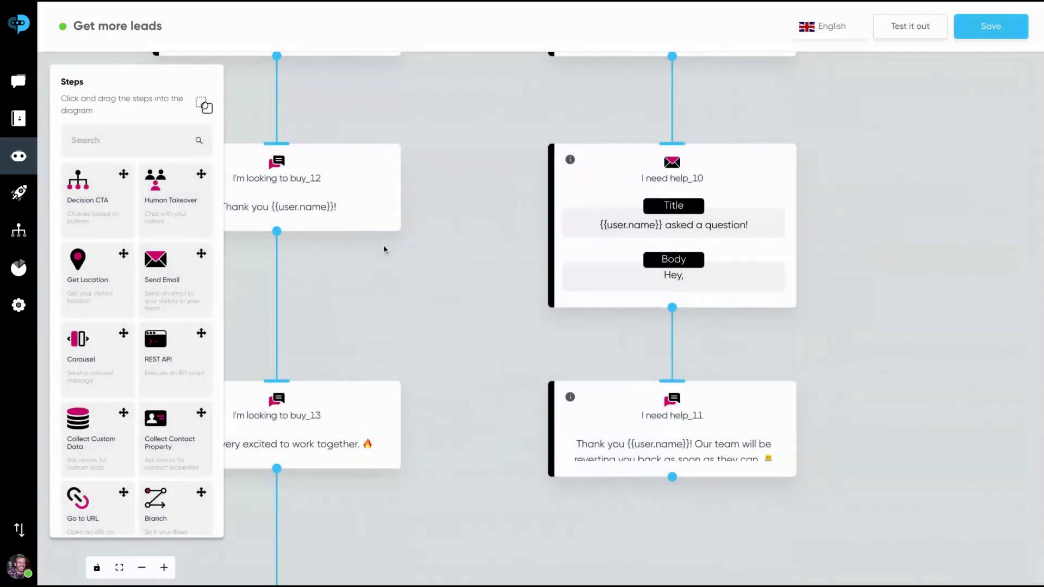
scroll(654, 181, up, 10)
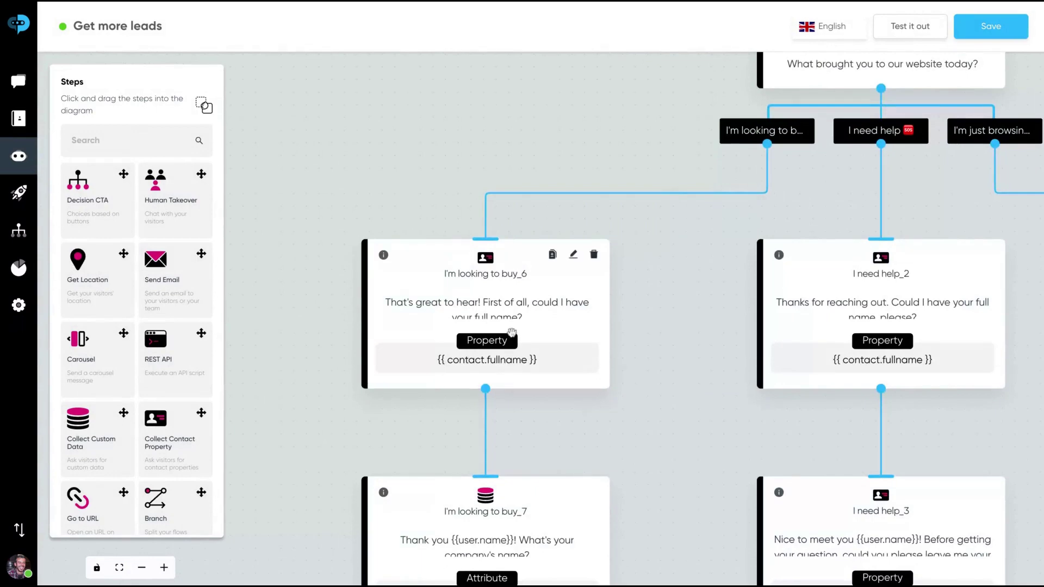
scroll(606, 404, down, 4)
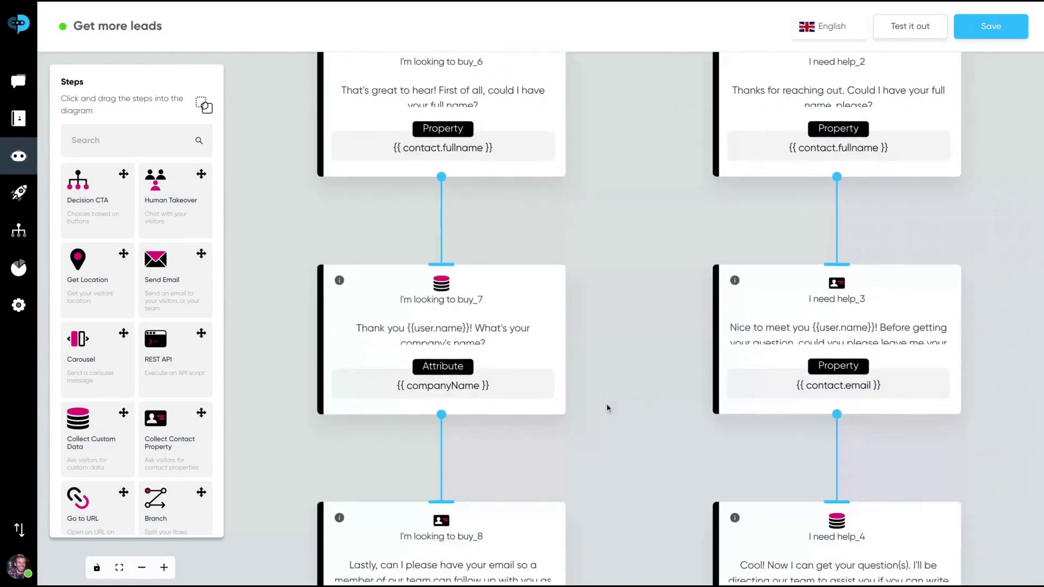
scroll(520, 436, down, 2)
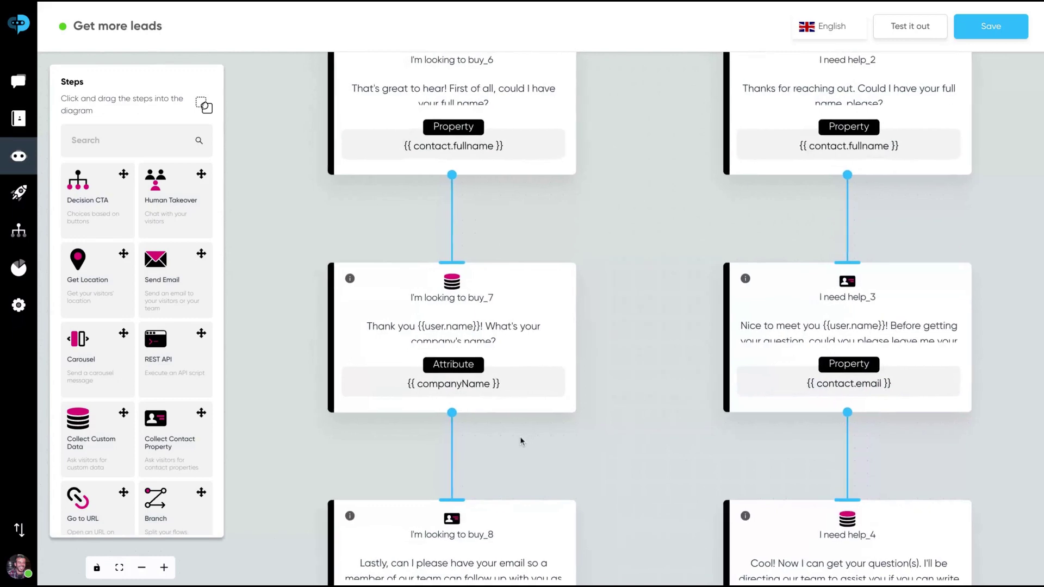
scroll(652, 350, up, 1)
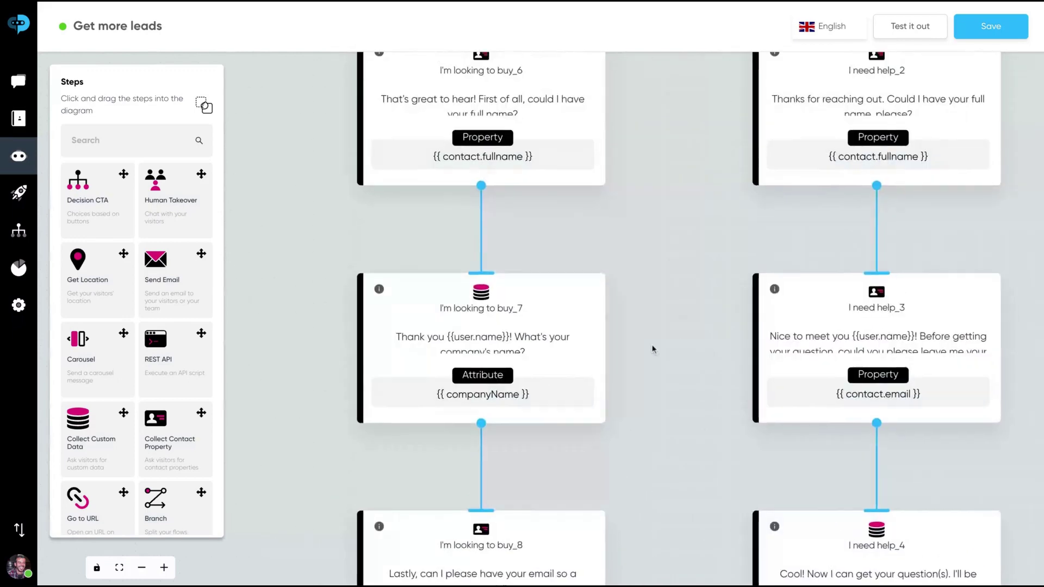
scroll(454, 274, down, 4)
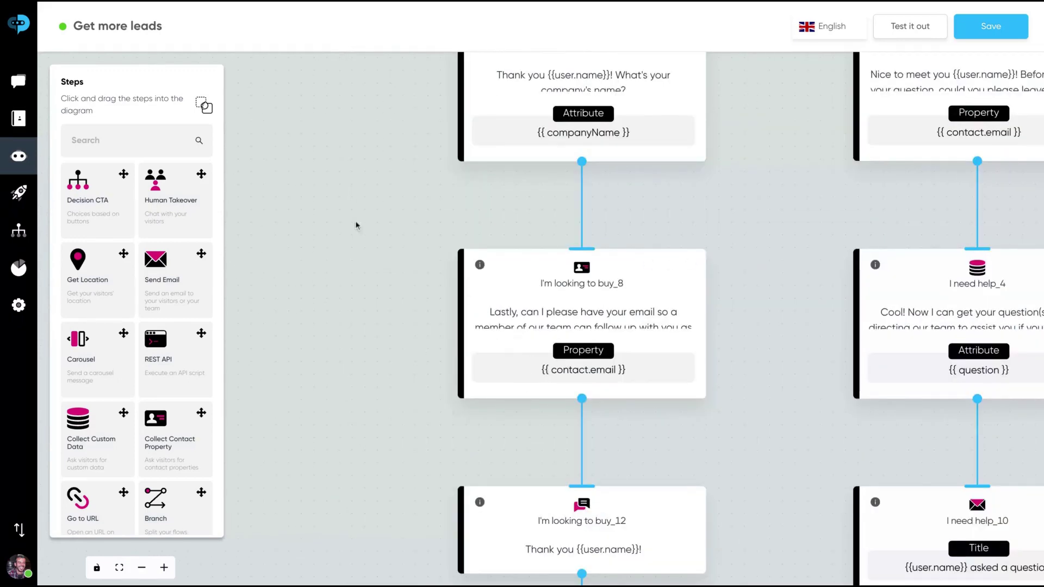
scroll(373, 262, up, 2)
scroll(373, 262, down, 6)
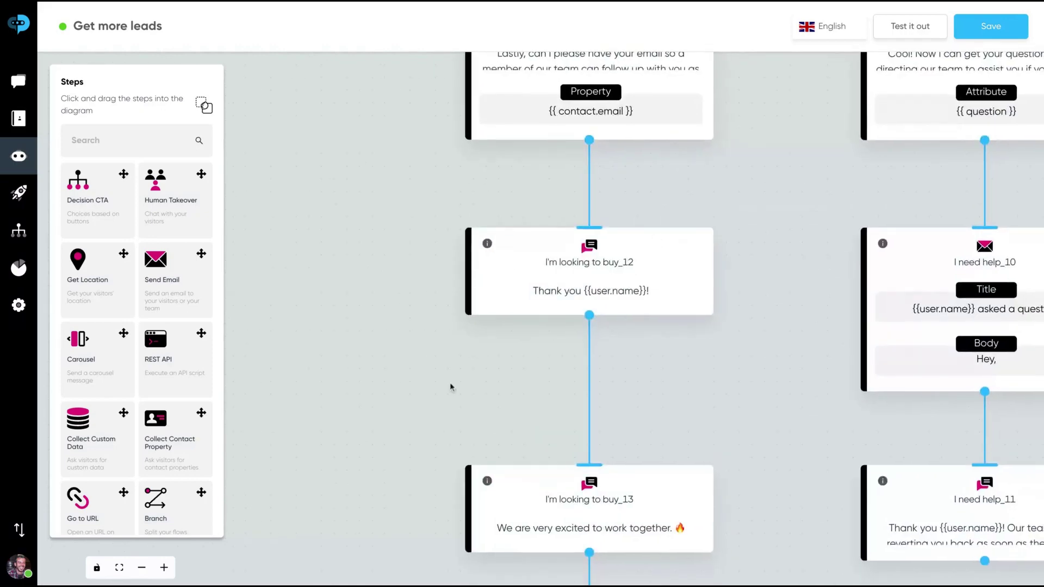
scroll(443, 358, down, 1)
scroll(441, 346, down, 5)
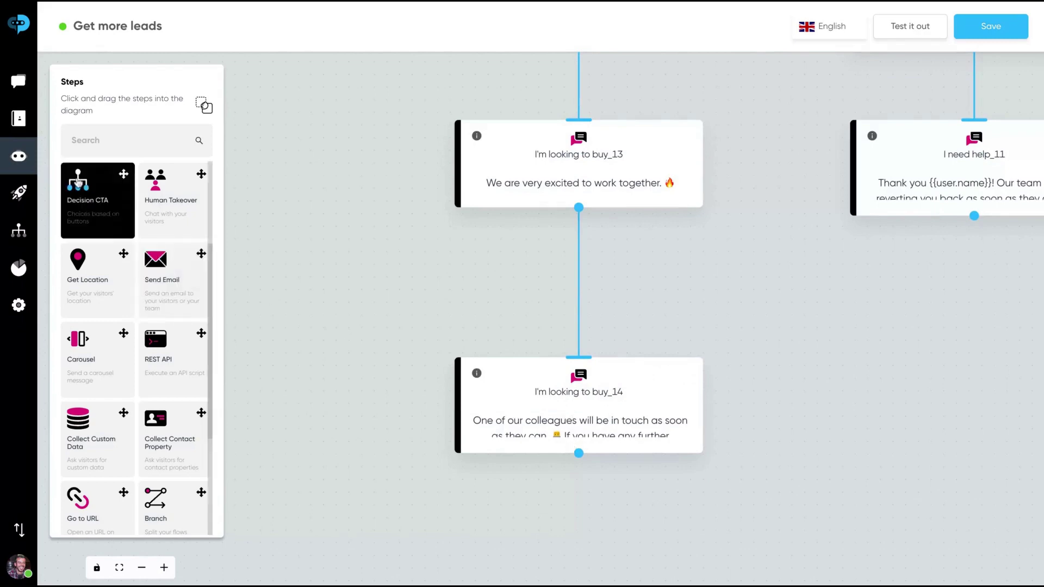
Step: Switch from the flow editor to the empty Inbox
click(18, 81)
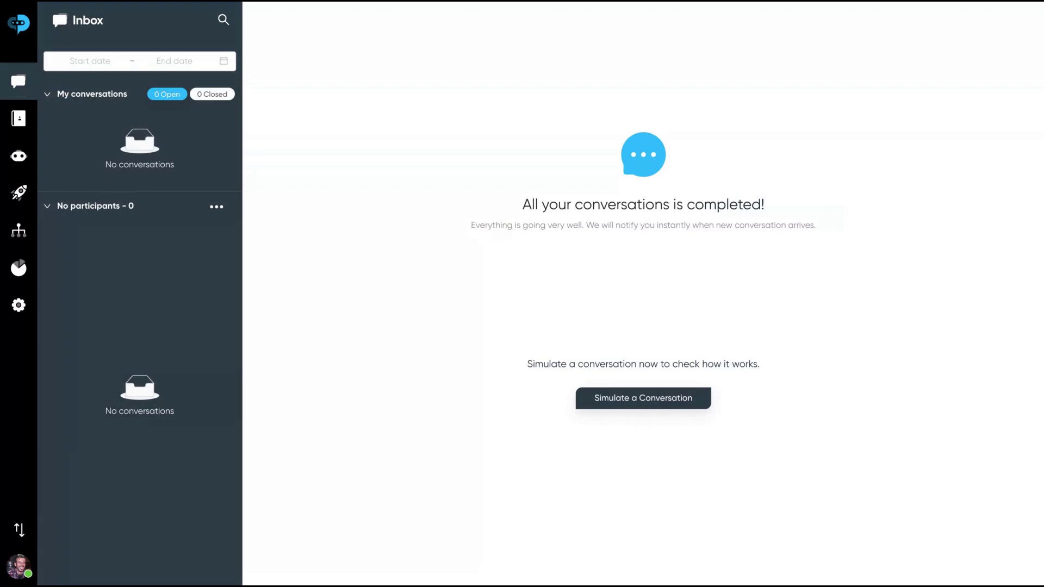
Step: View the Integrations page, then return to the Inbox
click(19, 230)
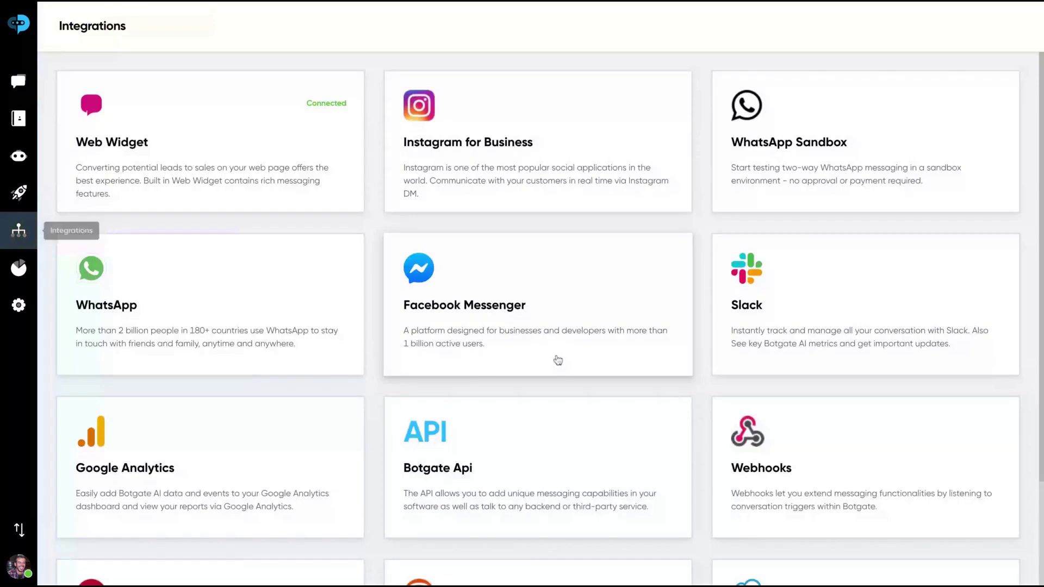
click(19, 84)
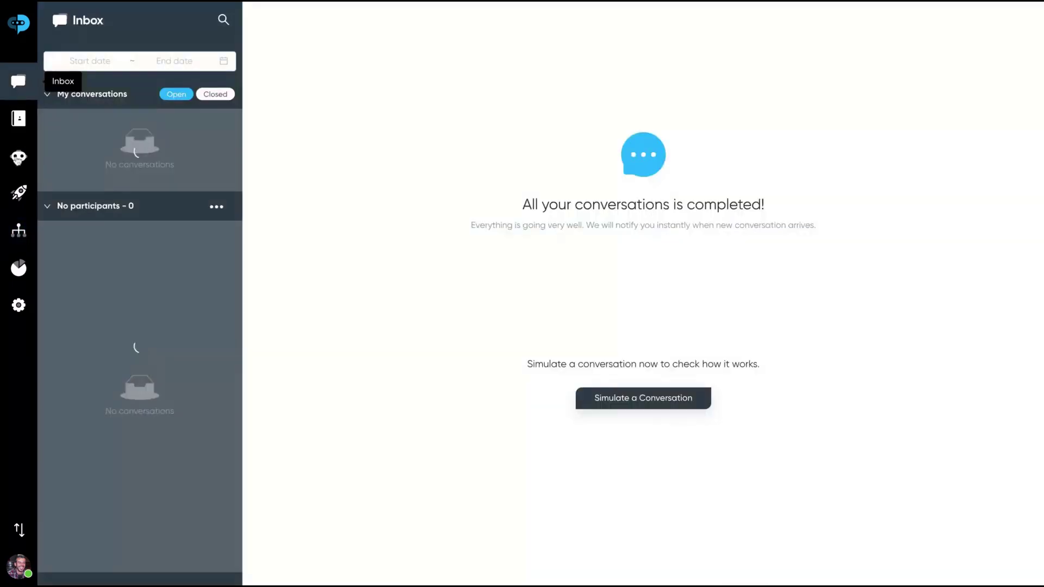